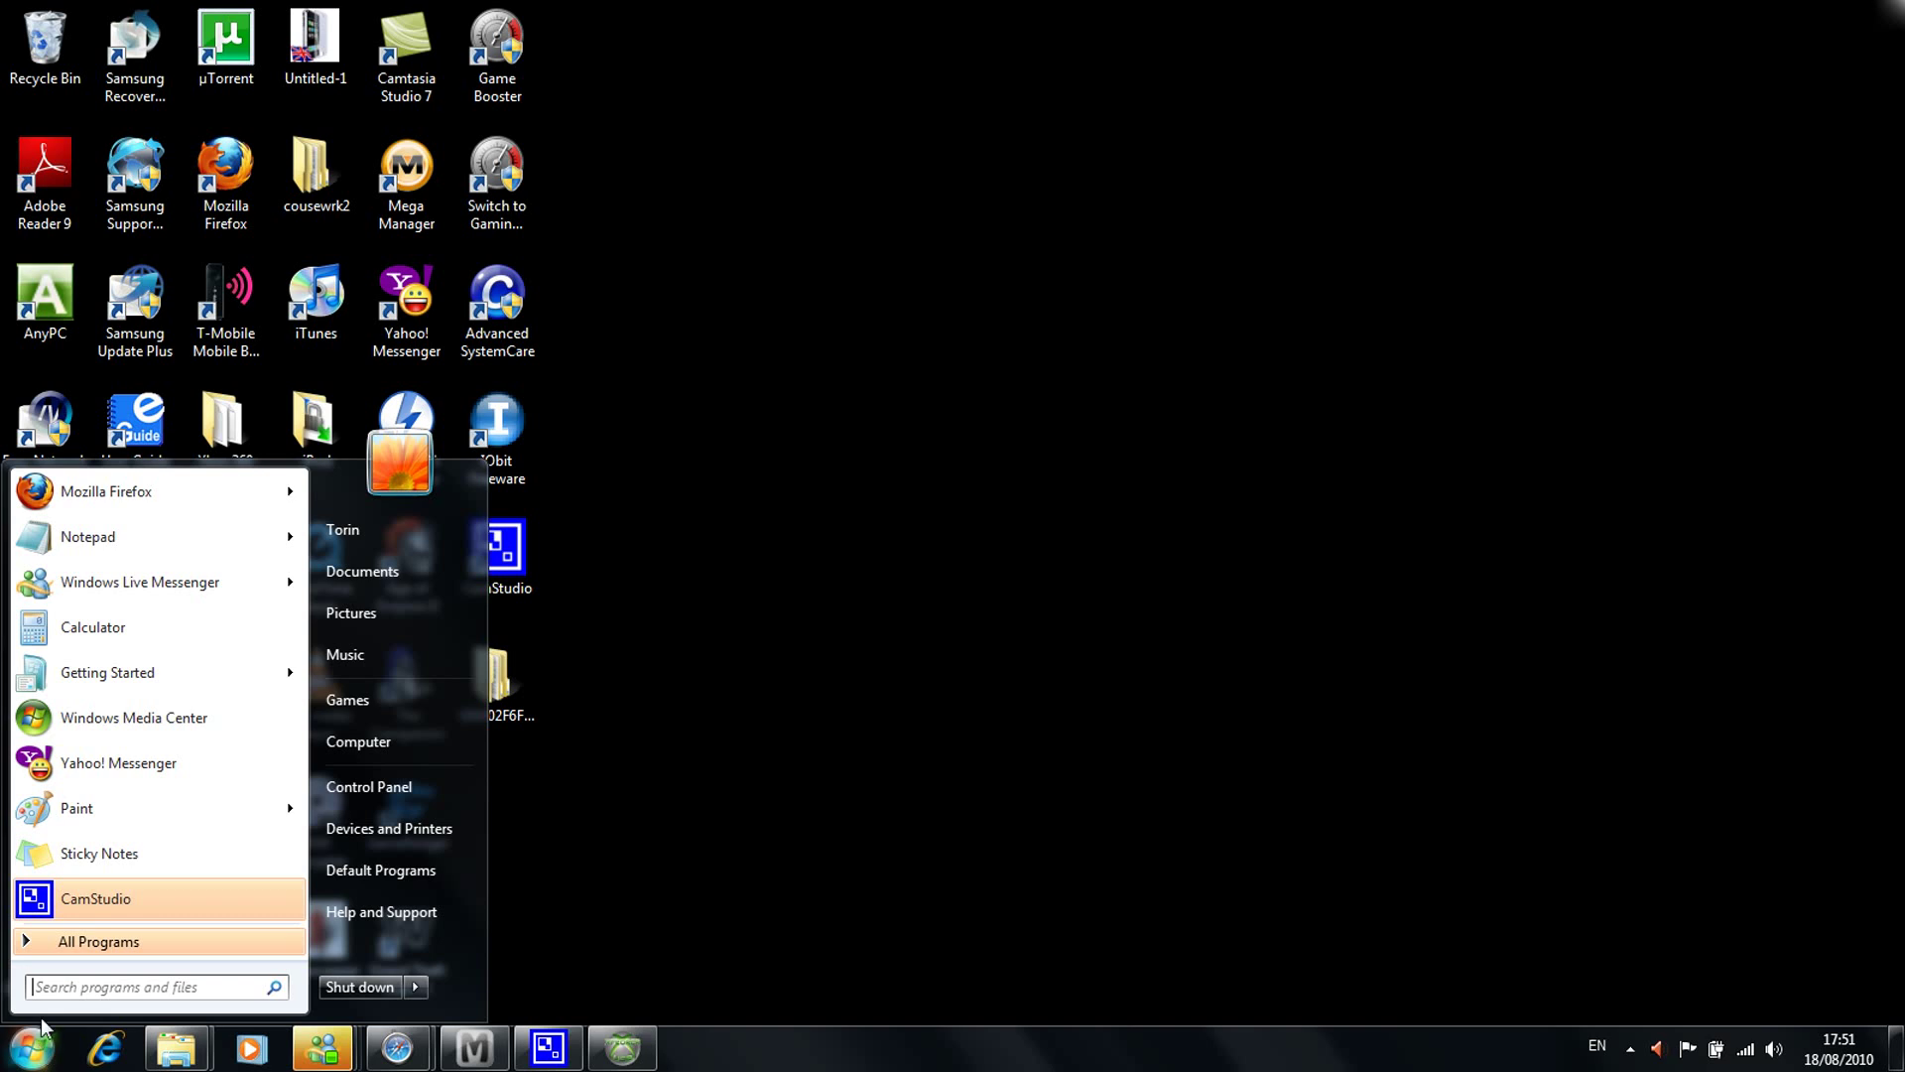
# - Launch Firefox, decline the default-browser prompt, and load globalmodding.webs.com via the 'glo' address suggestion
pyautogui.click(804, 476)
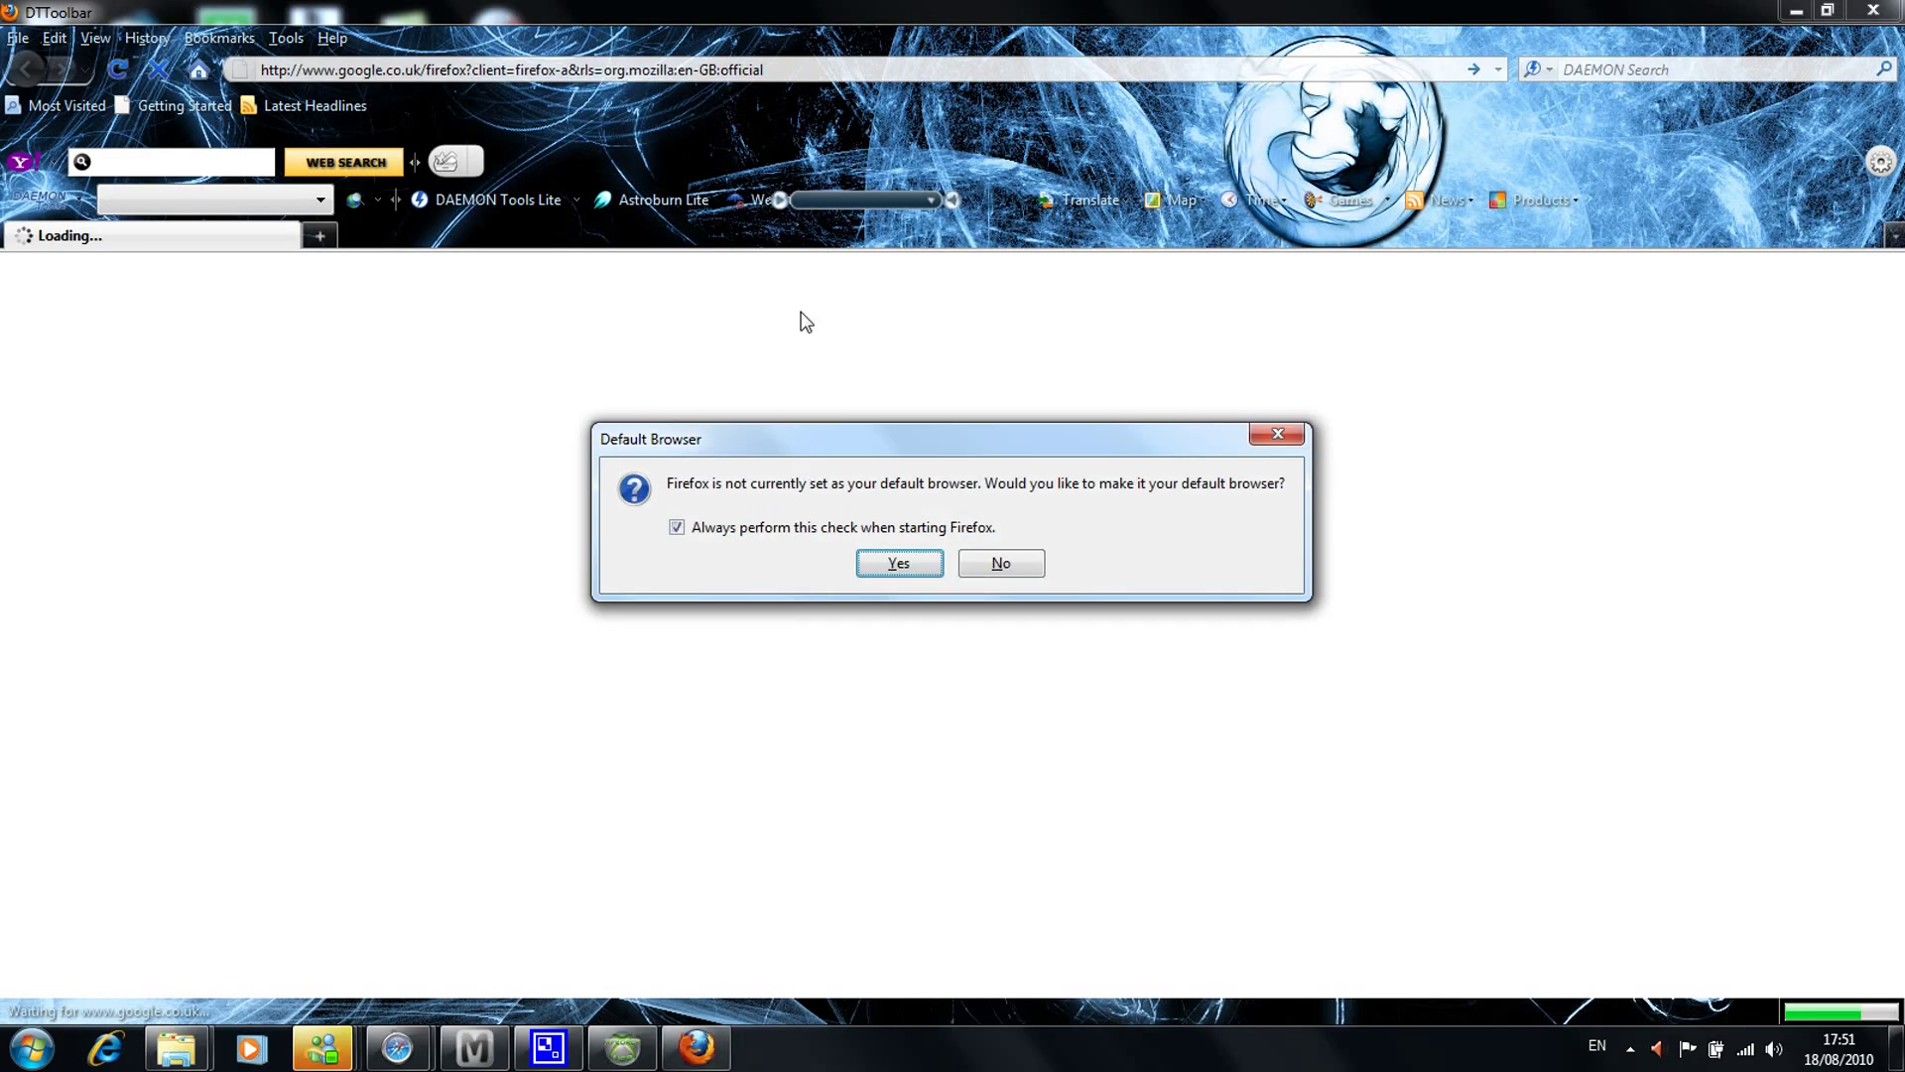
pyautogui.click(1000, 563)
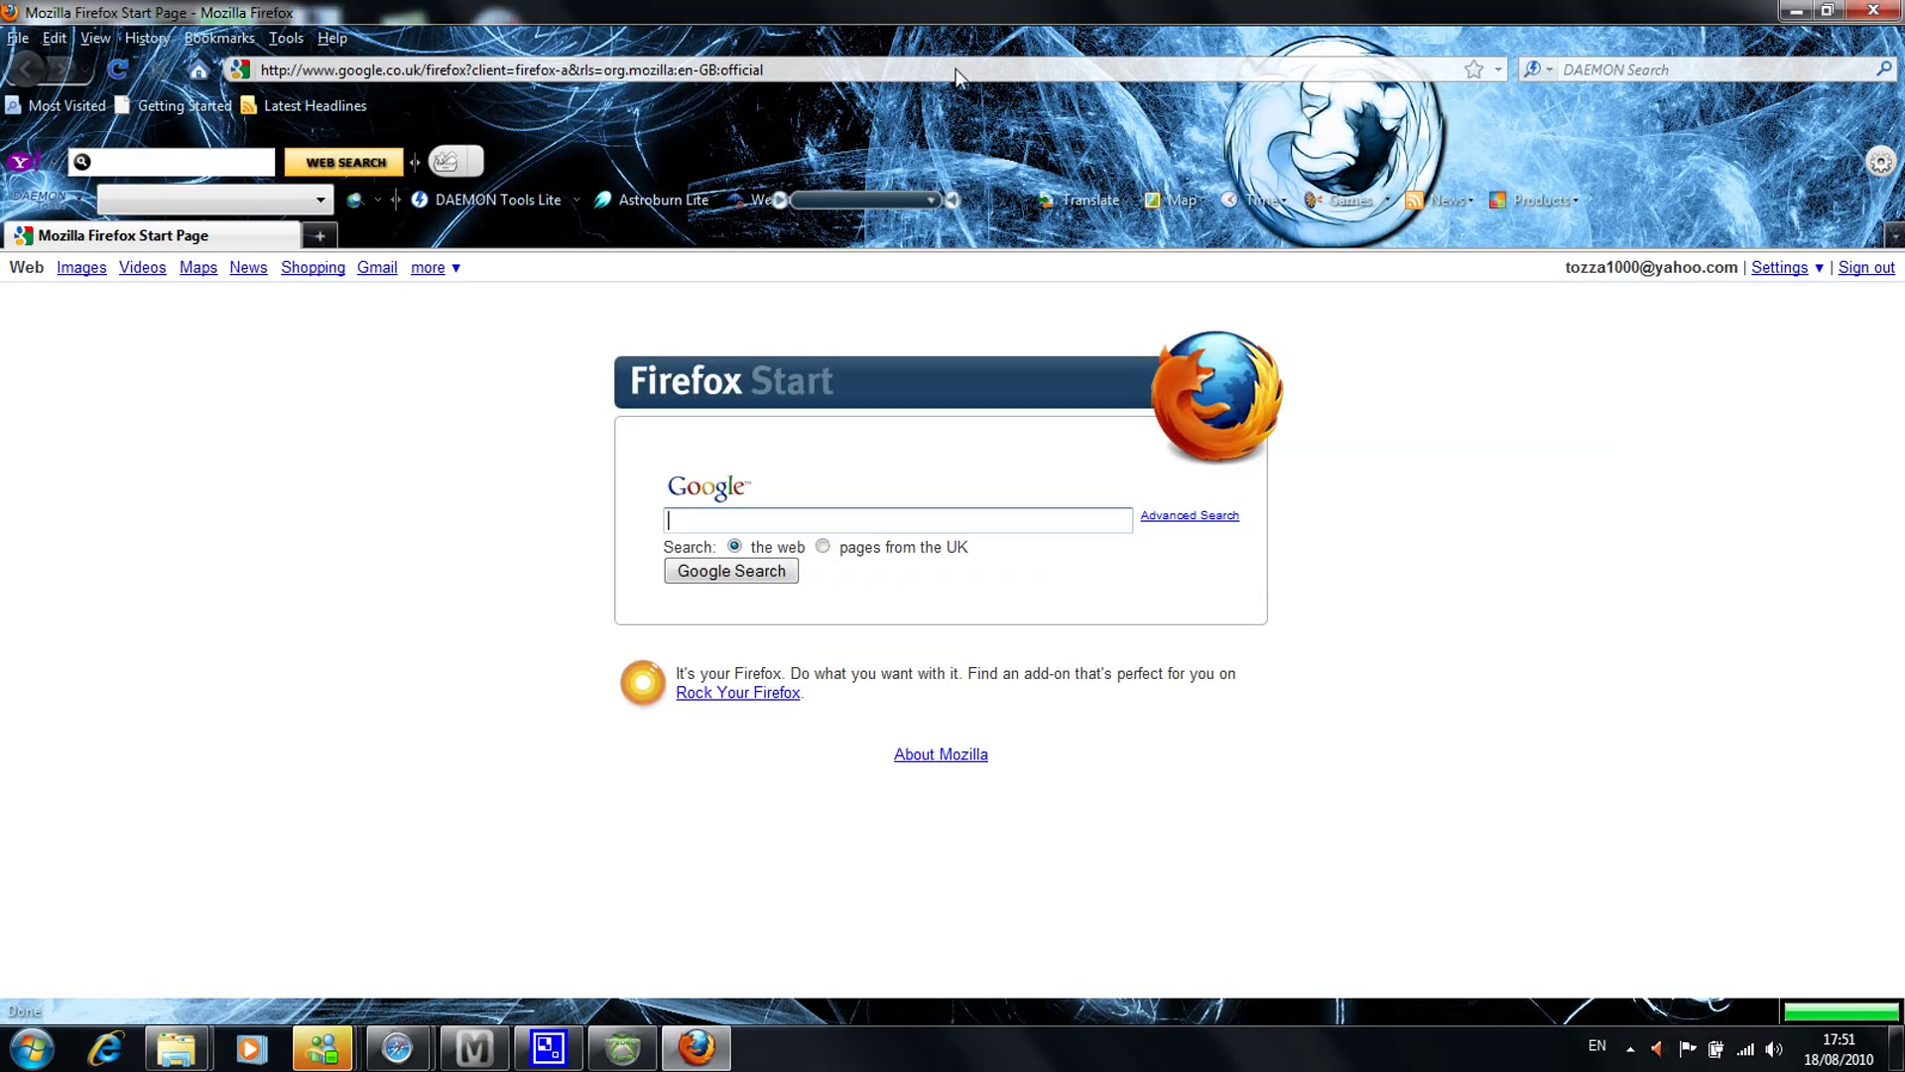
pyautogui.write('global')
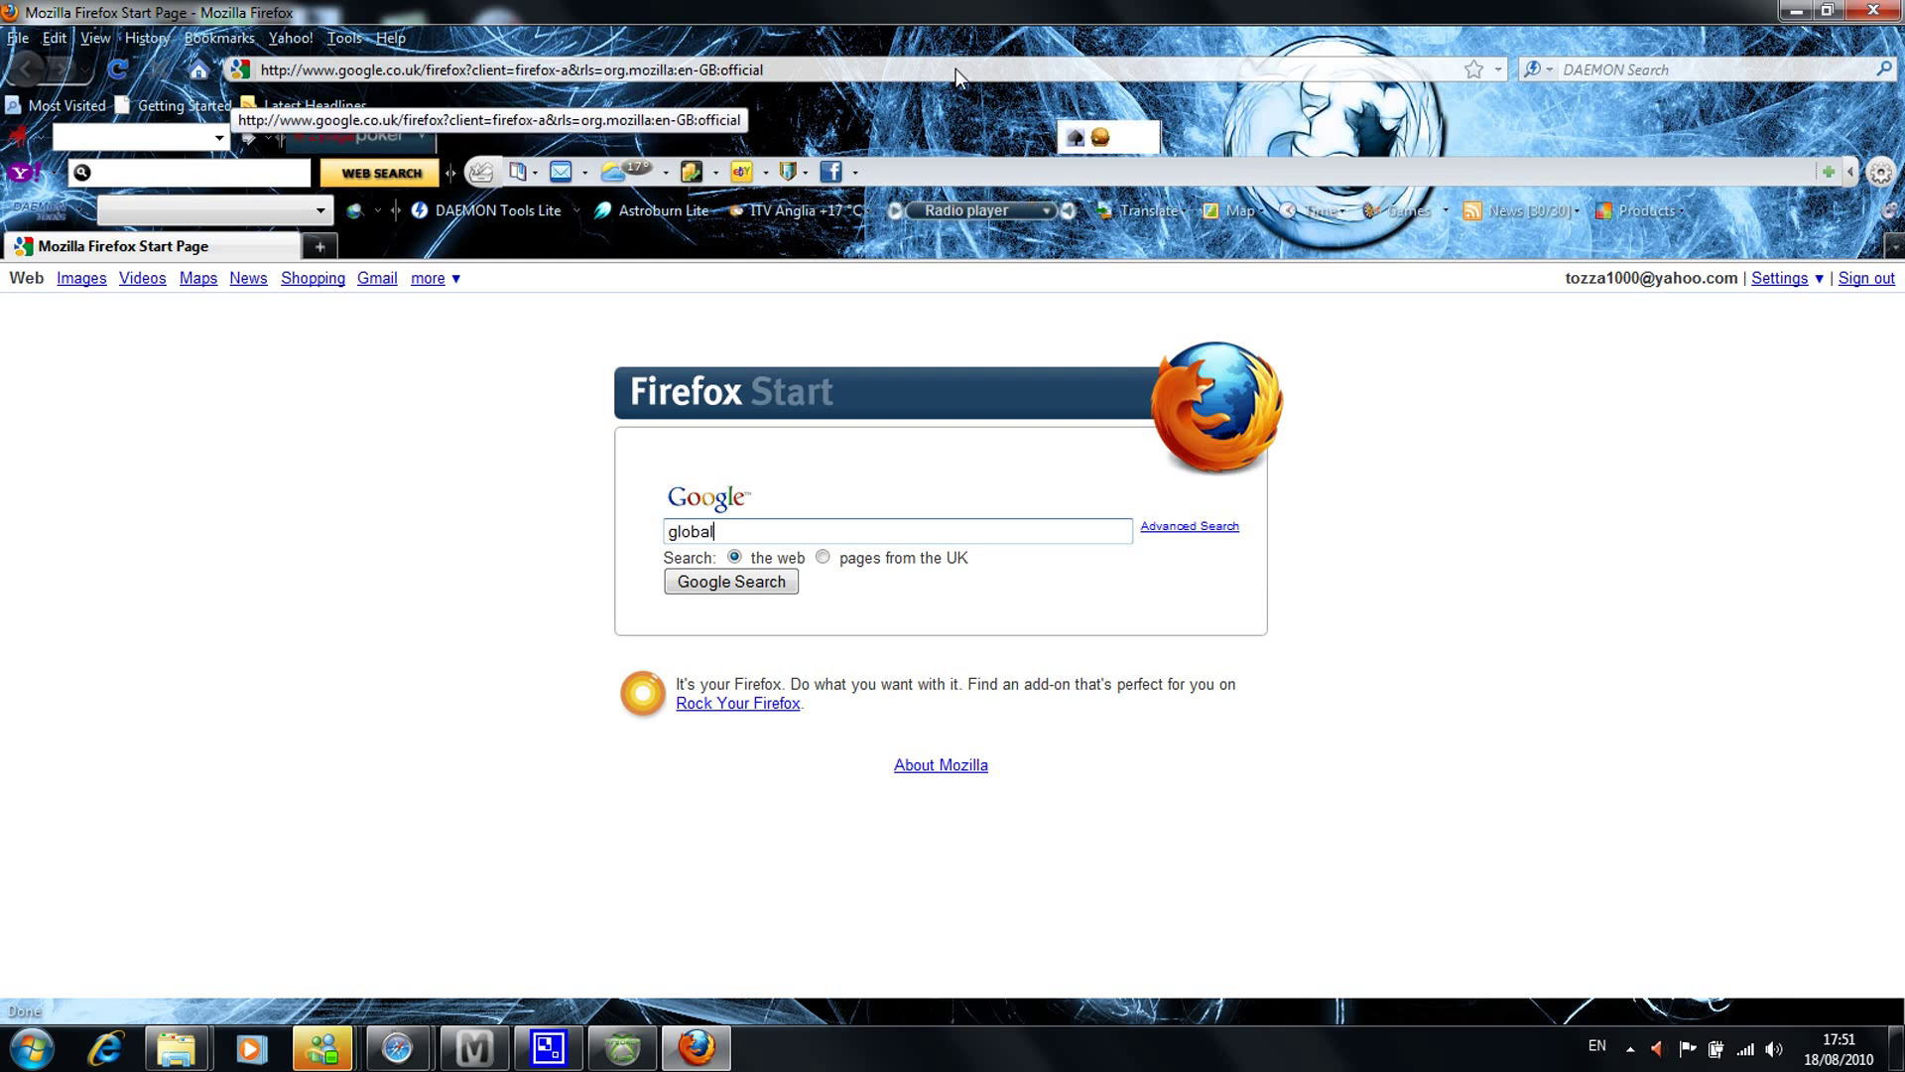
pyautogui.write('modding.webs.com')
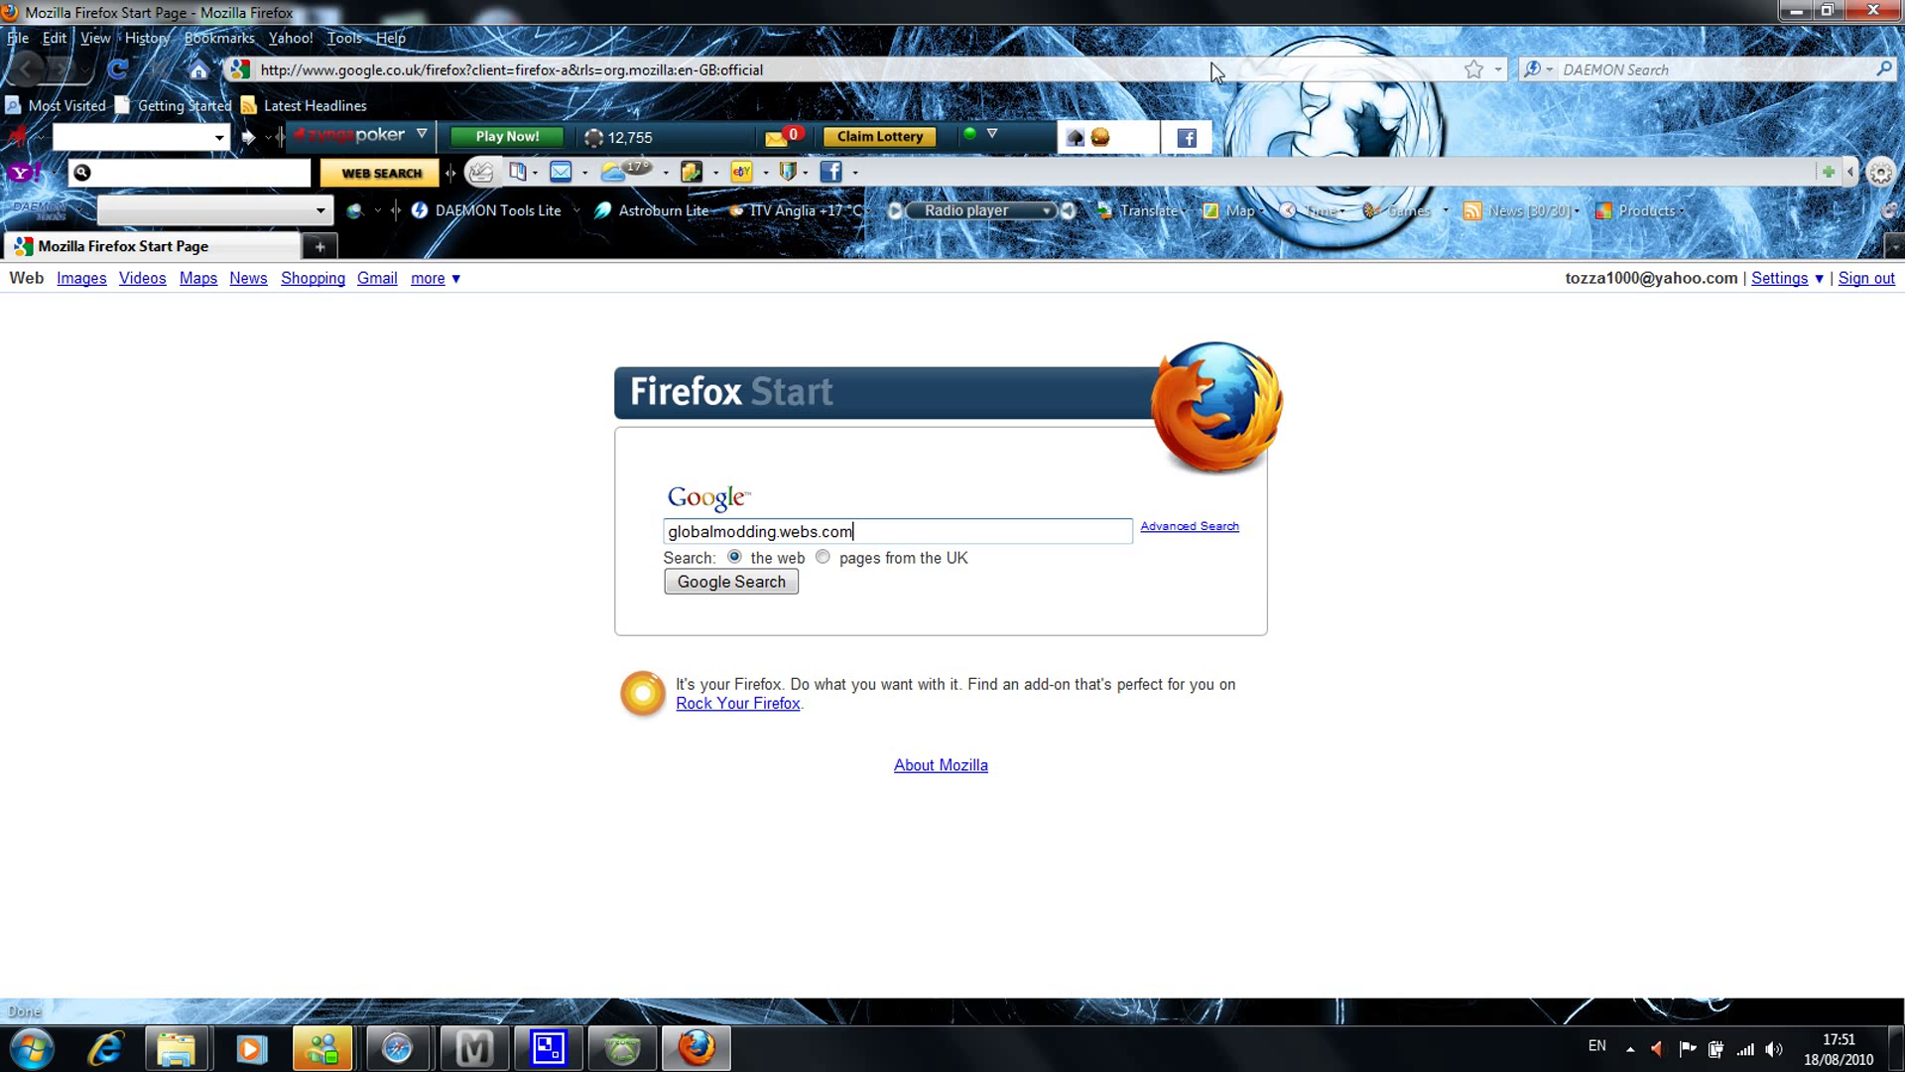
pyautogui.click(1152, 64)
pyautogui.write('ww')
pyautogui.press('BackSpace')
pyautogui.press('BackSpace')
pyautogui.write('glo')
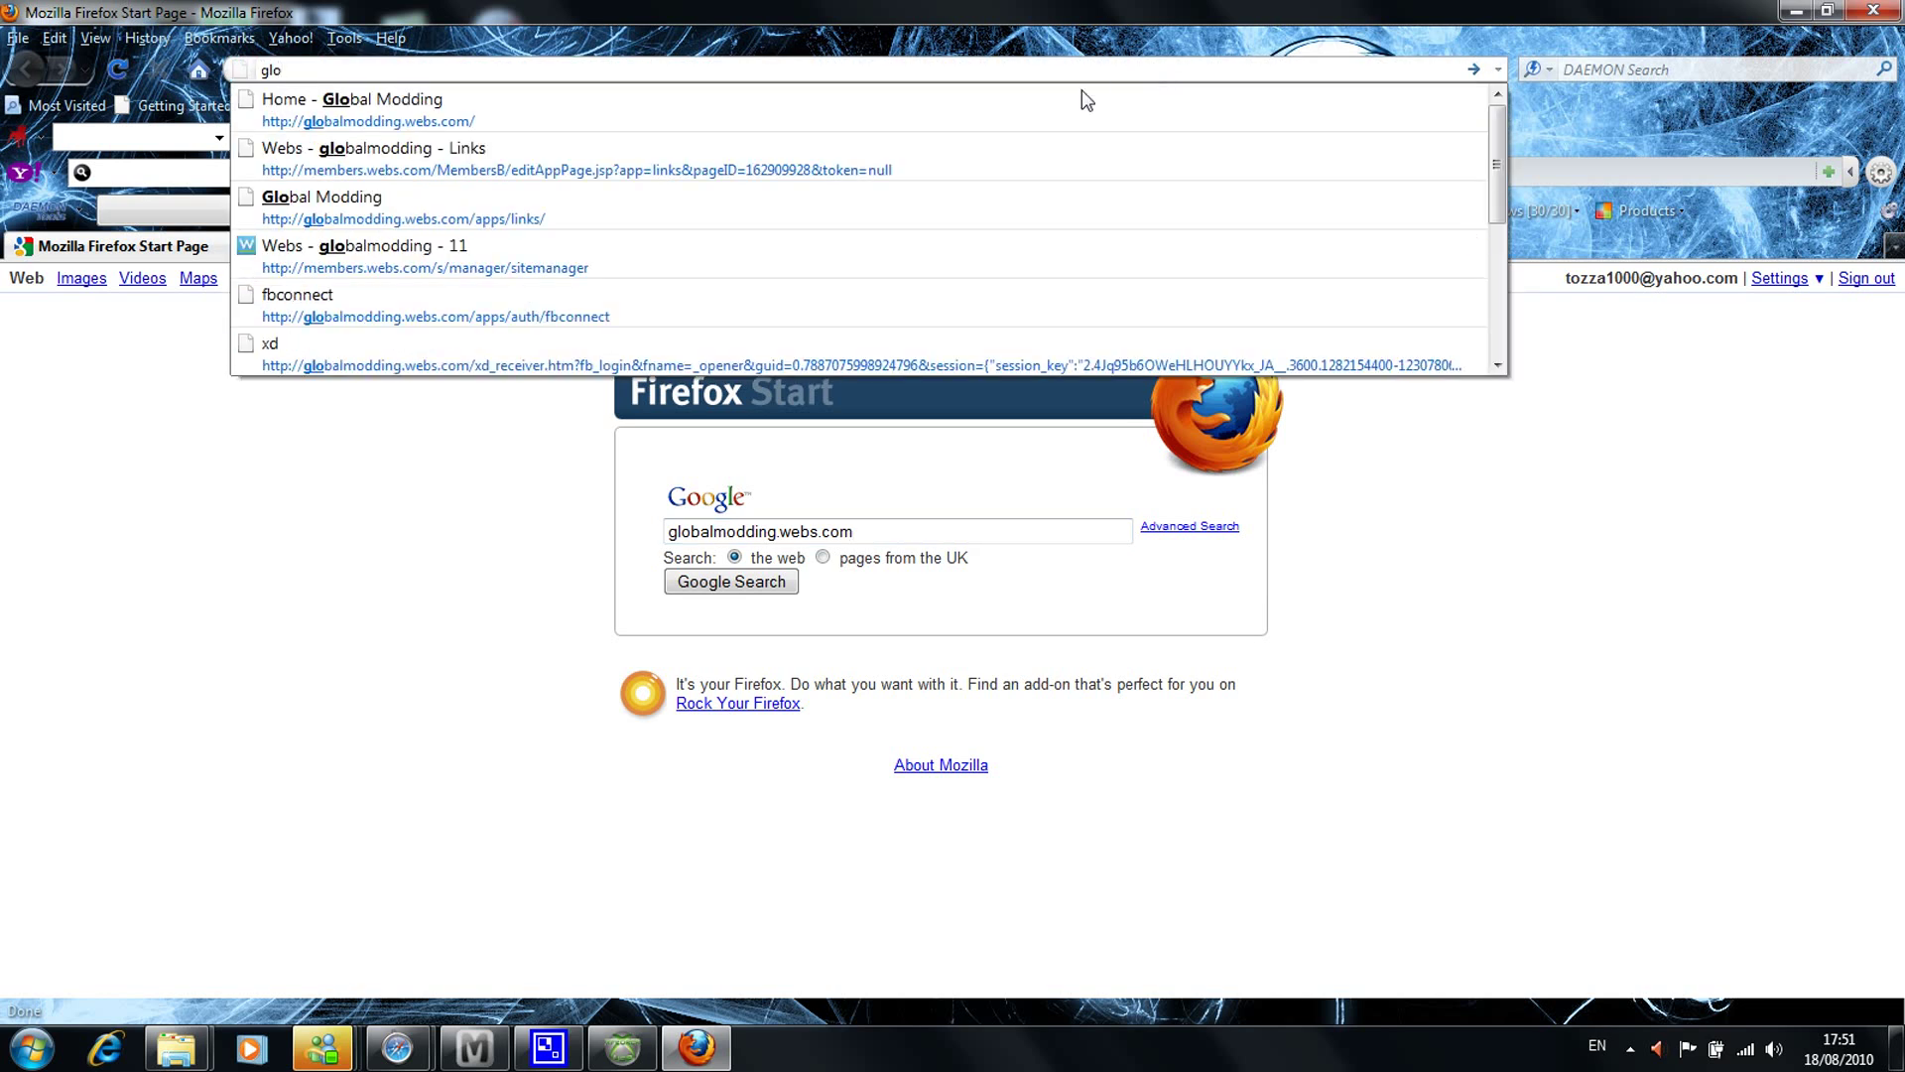
pyautogui.click(1033, 110)
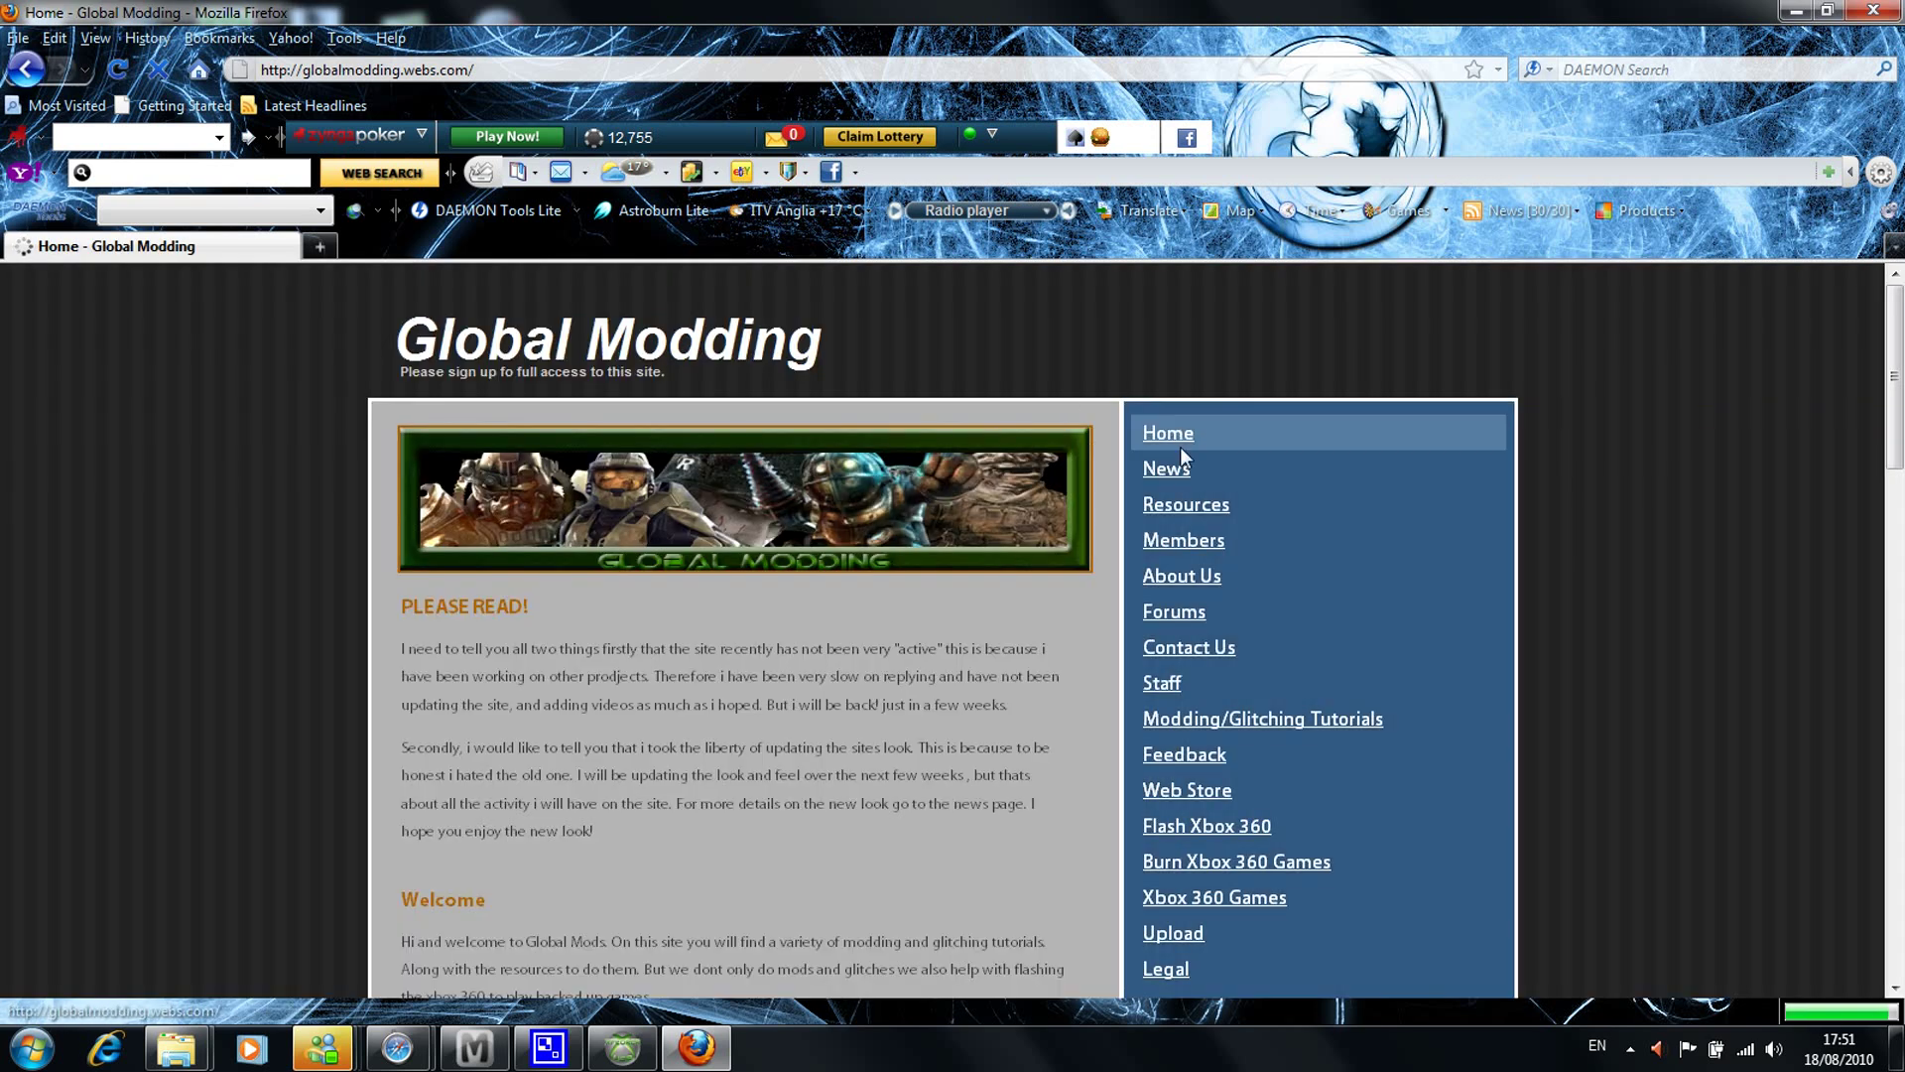
# - Log in to Global Modding with Facebook from Resources, entering the account password
pyautogui.click(1193, 504)
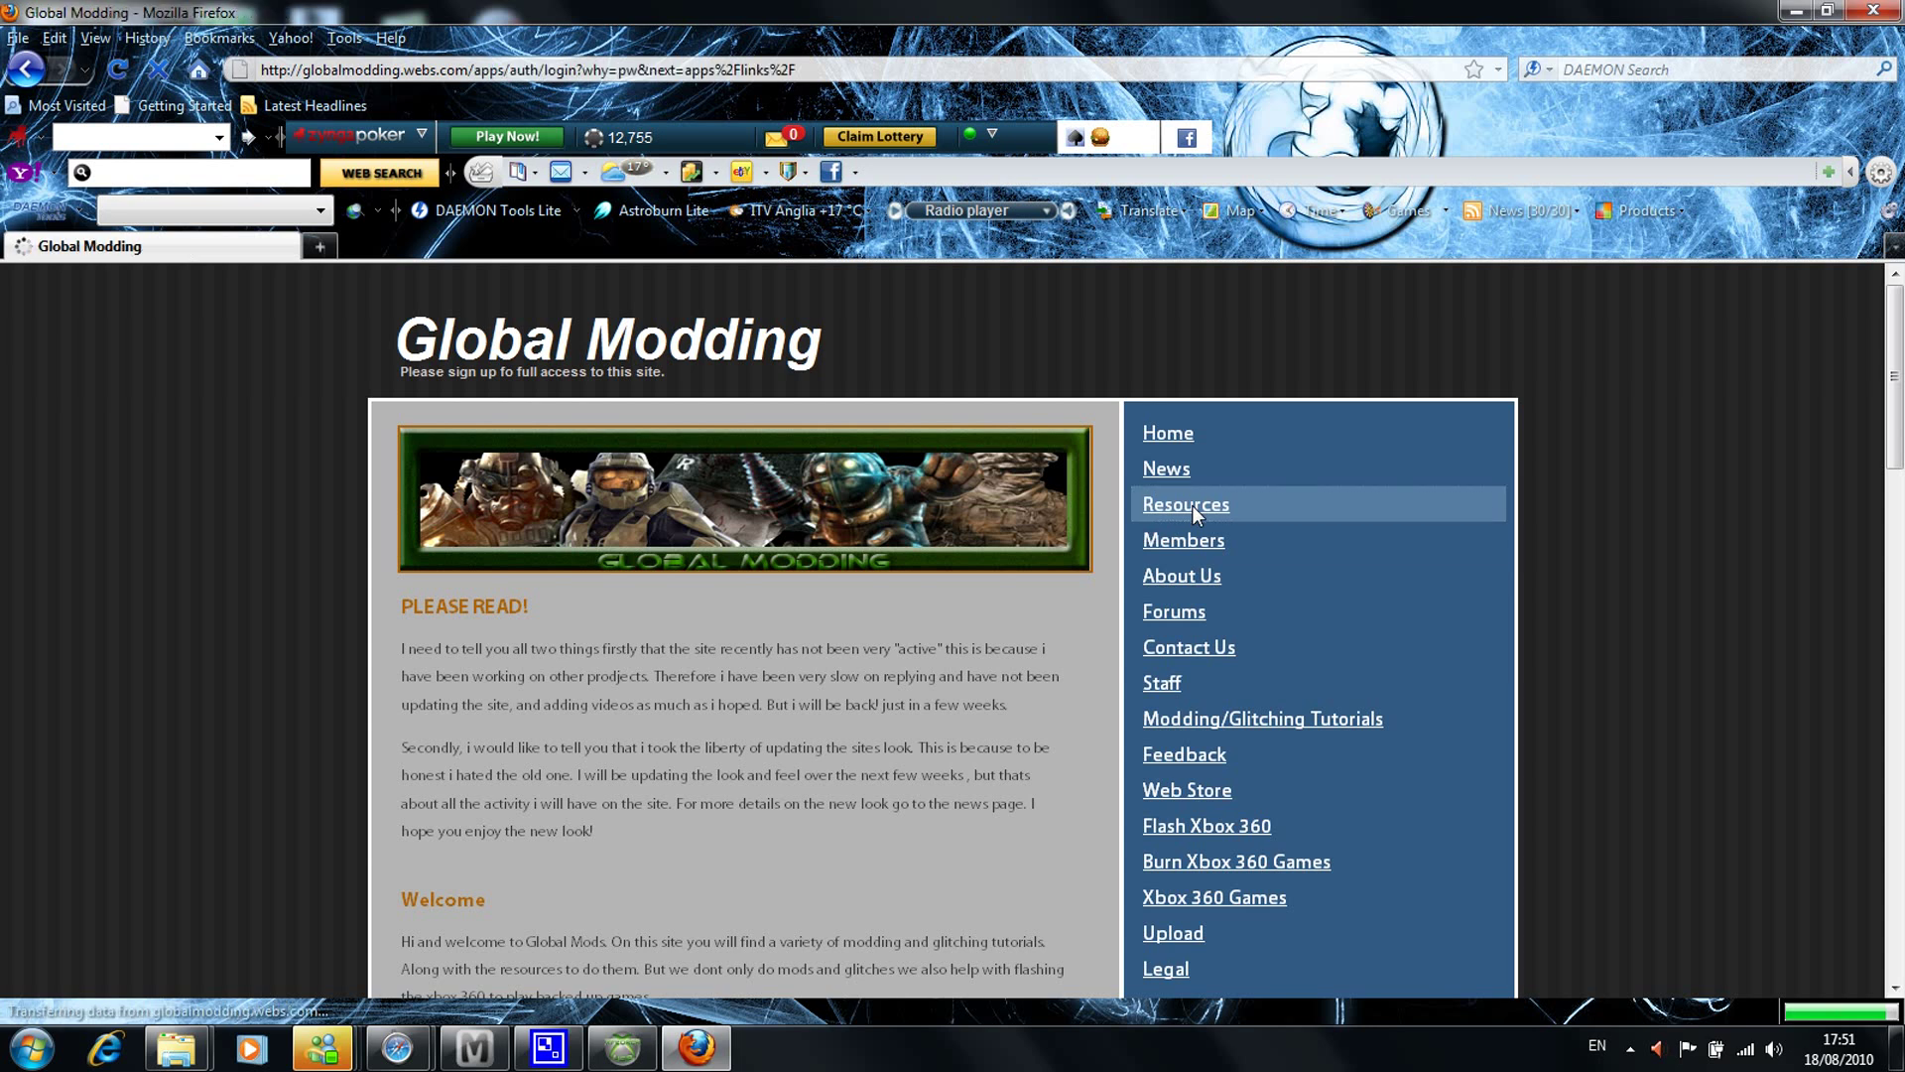
pyautogui.click(784, 705)
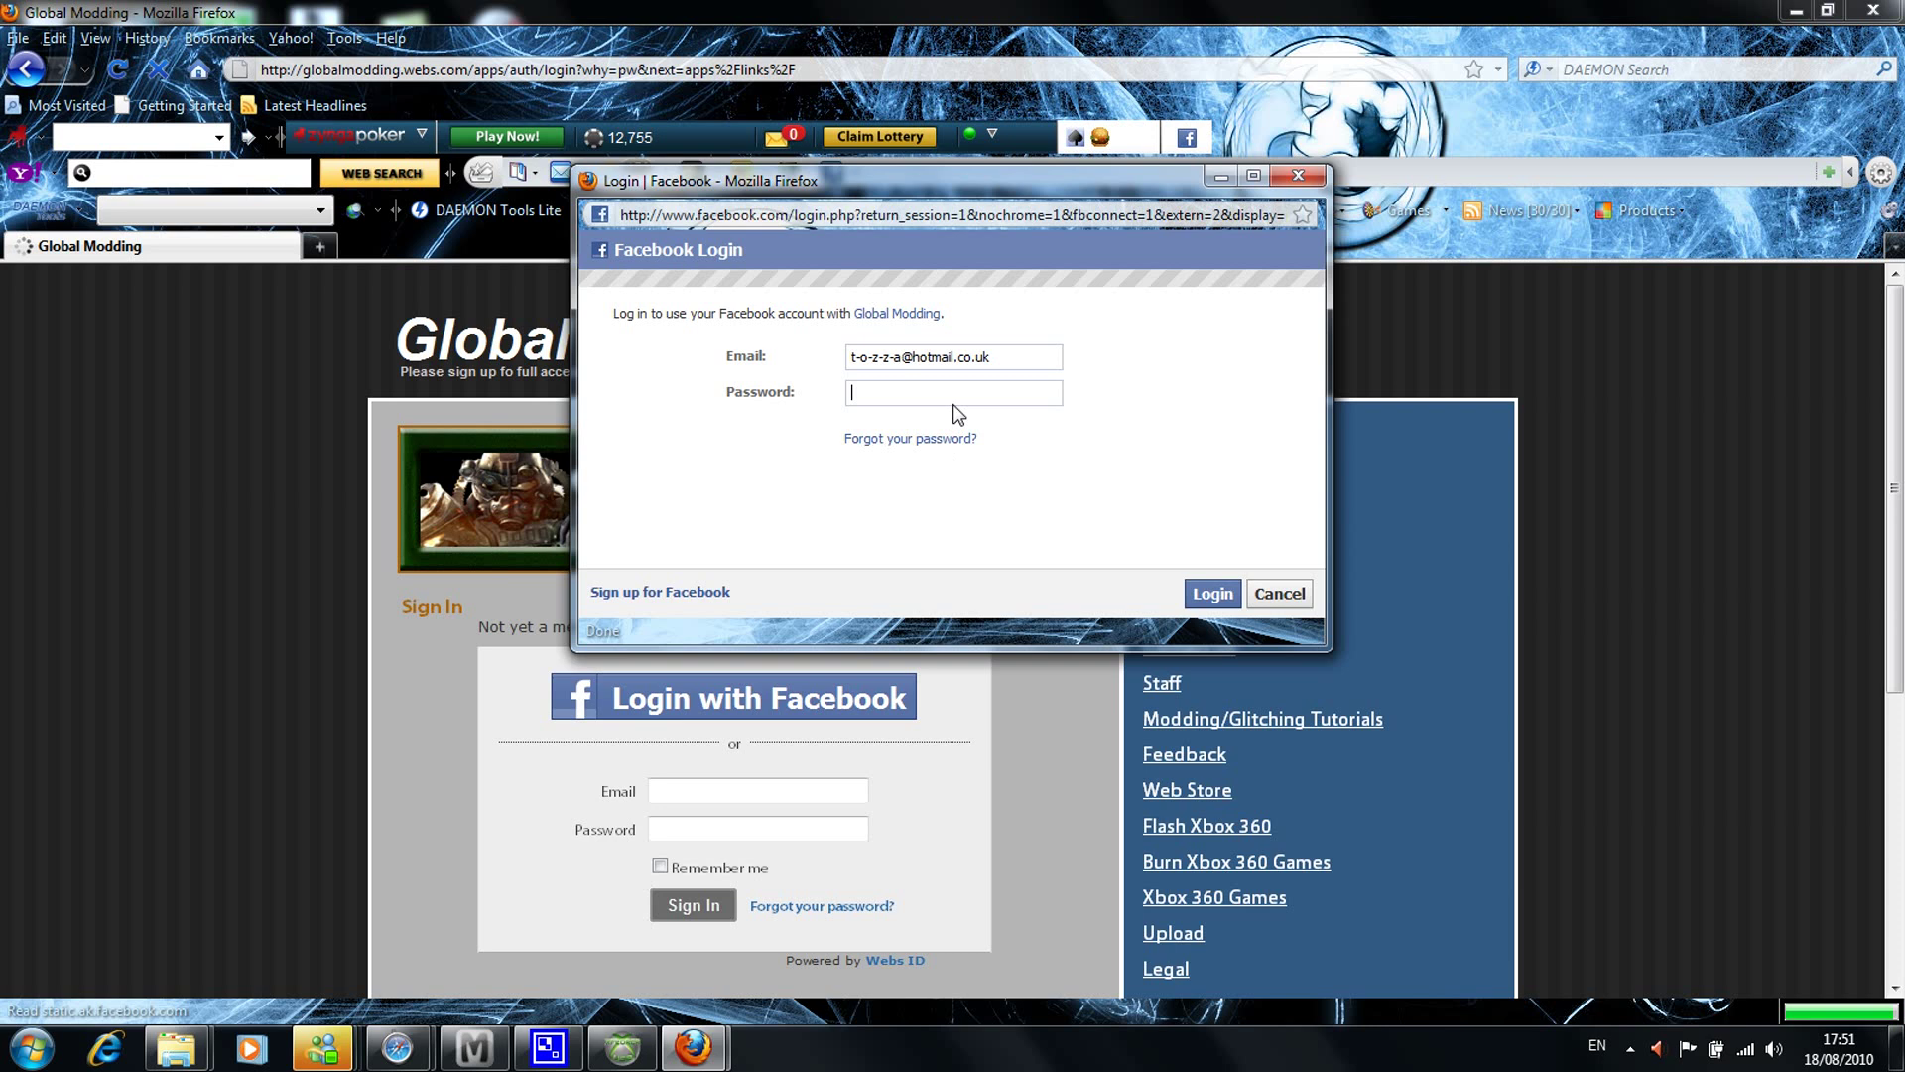
pyautogui.write('*****************')
pyautogui.press('Return')
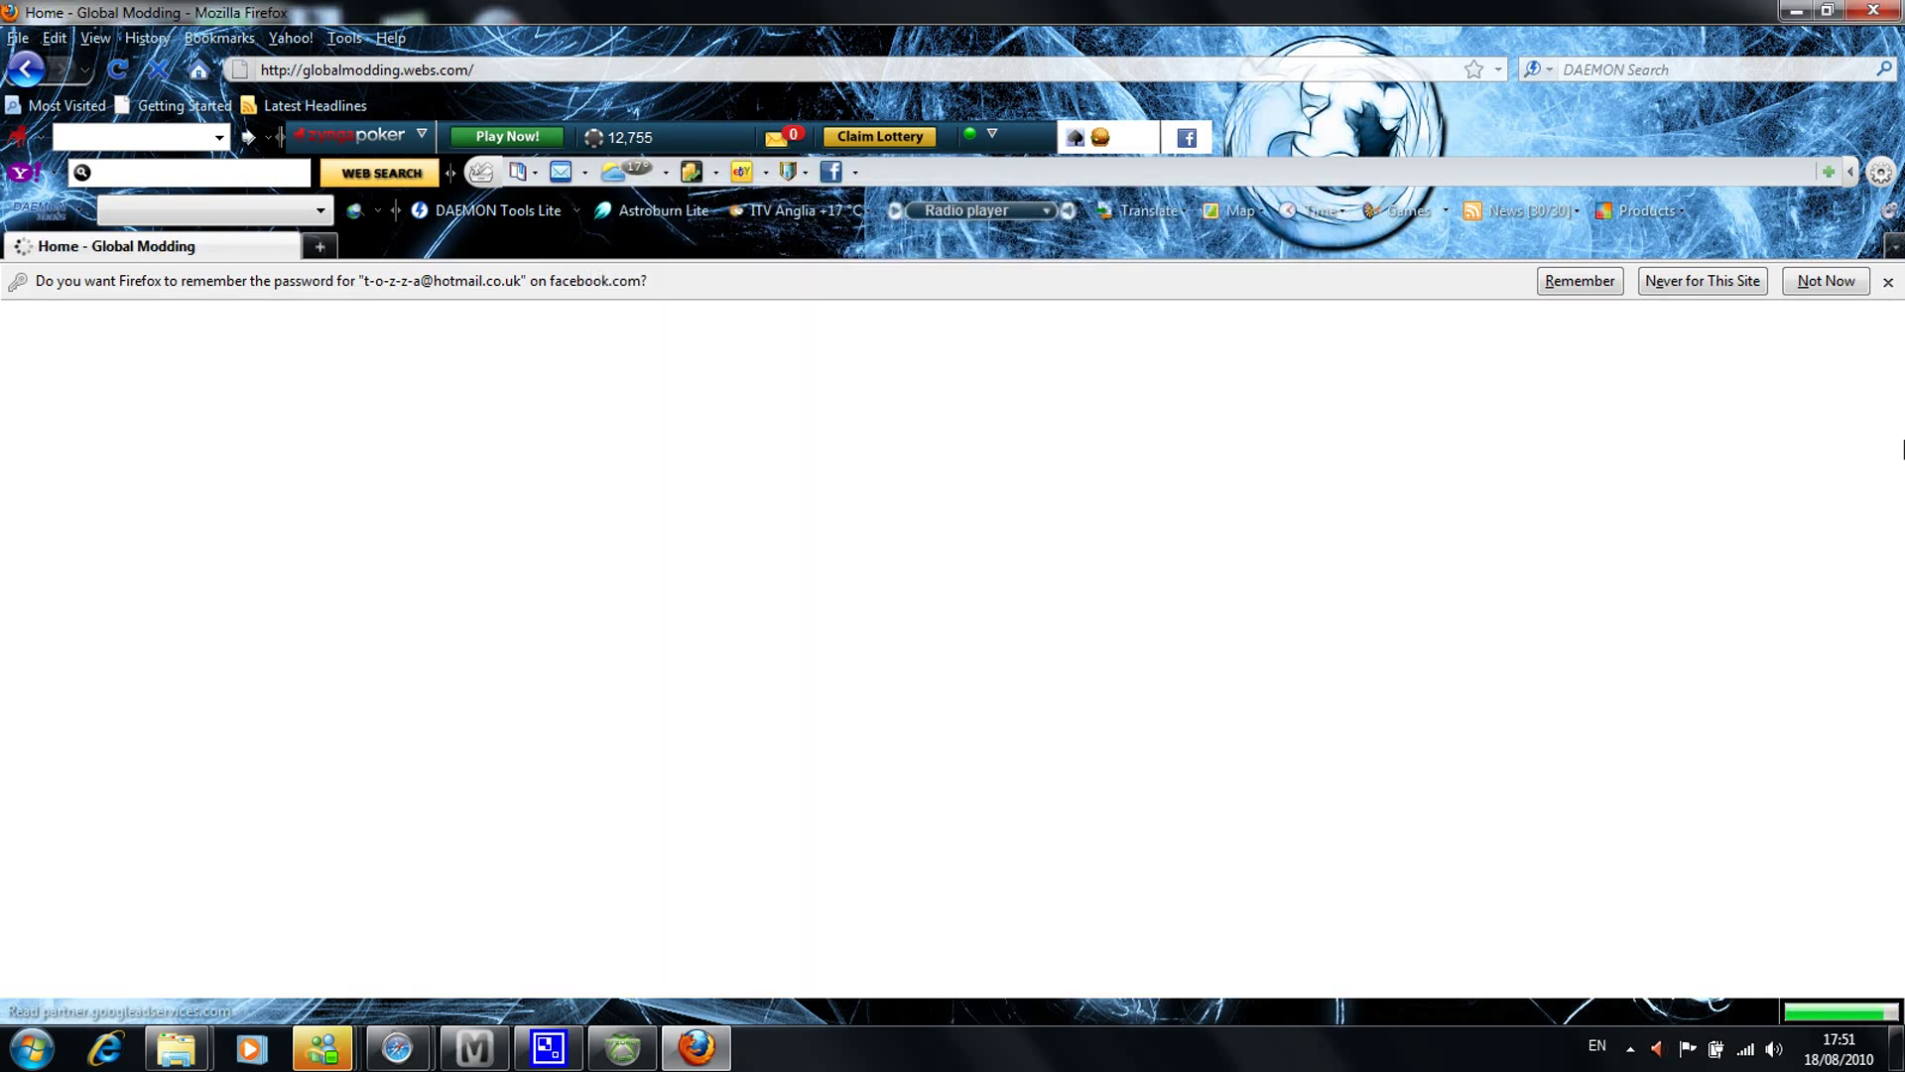
# - From the Resources links page, open the USB explorer (USBXTAFGUI_v32BETA2) Megaupload download page
pyautogui.scroll(-10, 943, 645)
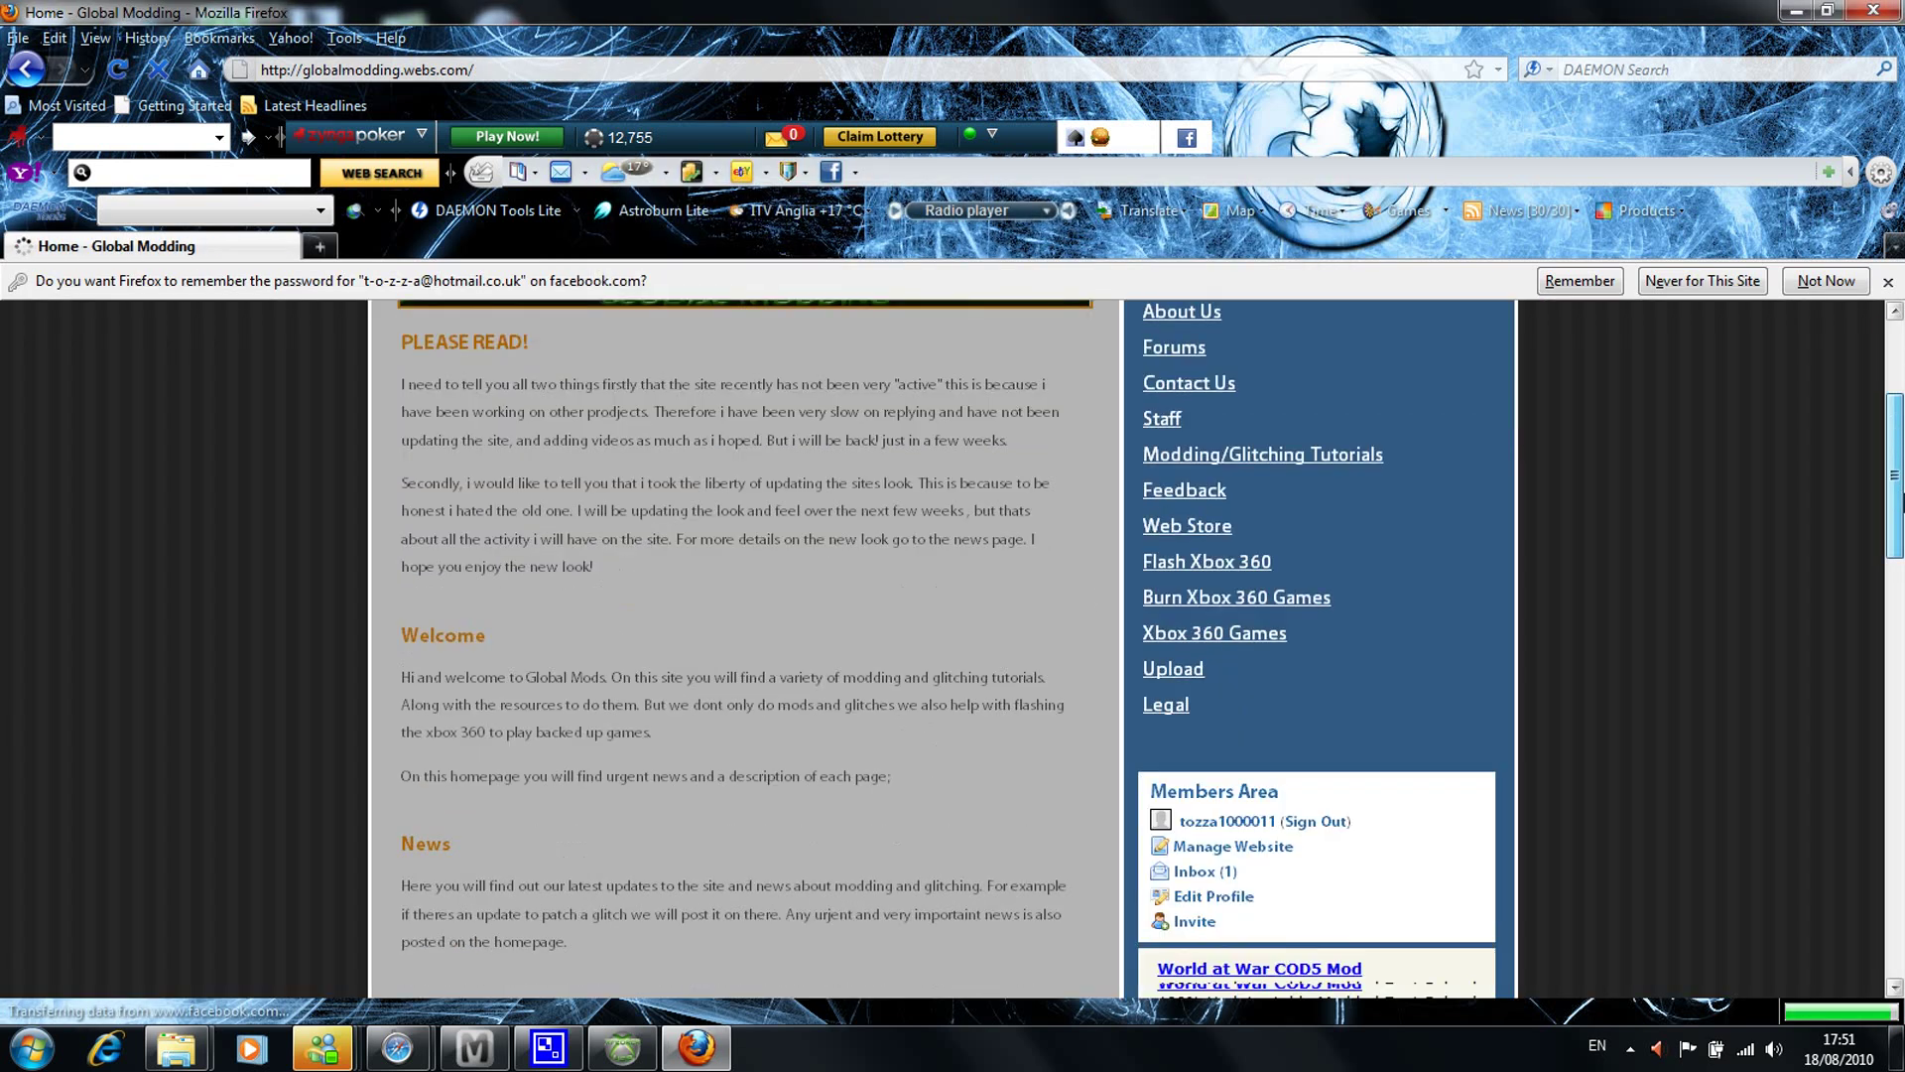
pyautogui.scroll(10, 1290, 536)
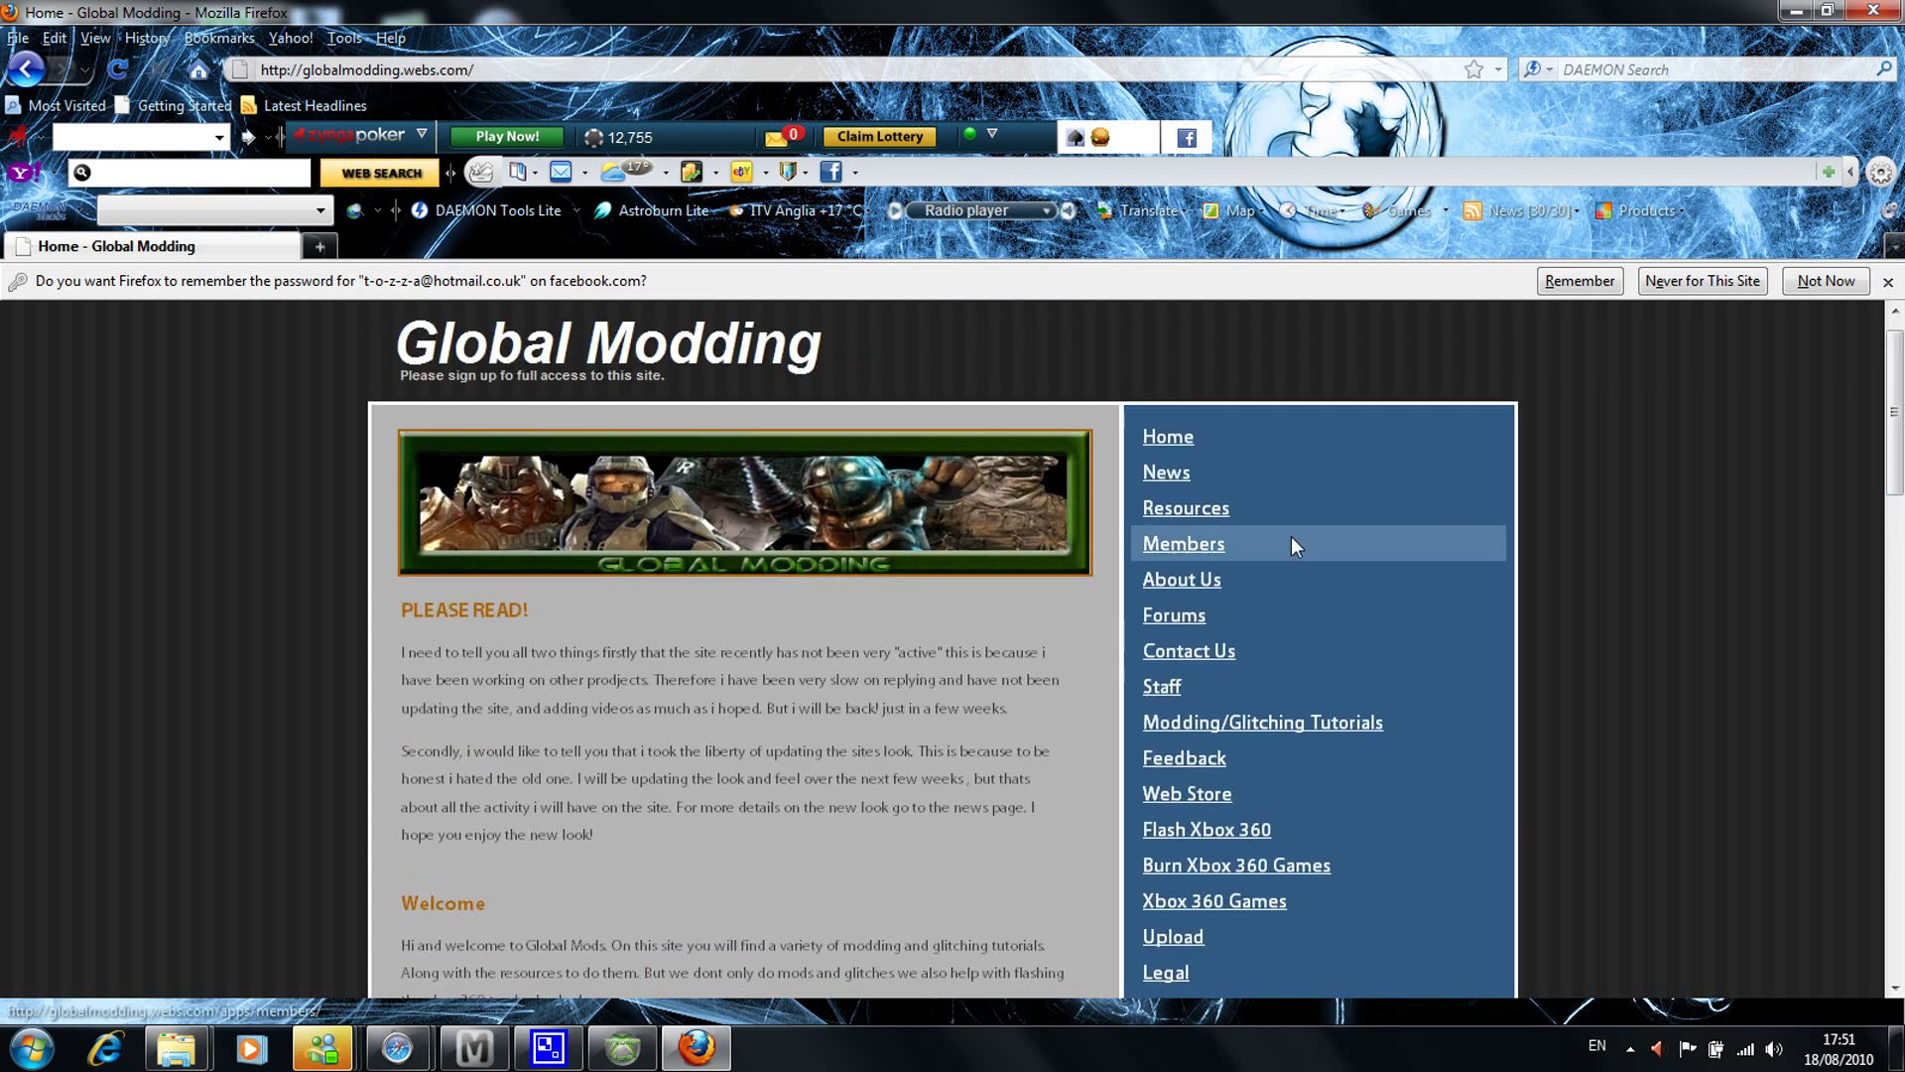
pyautogui.click(1206, 509)
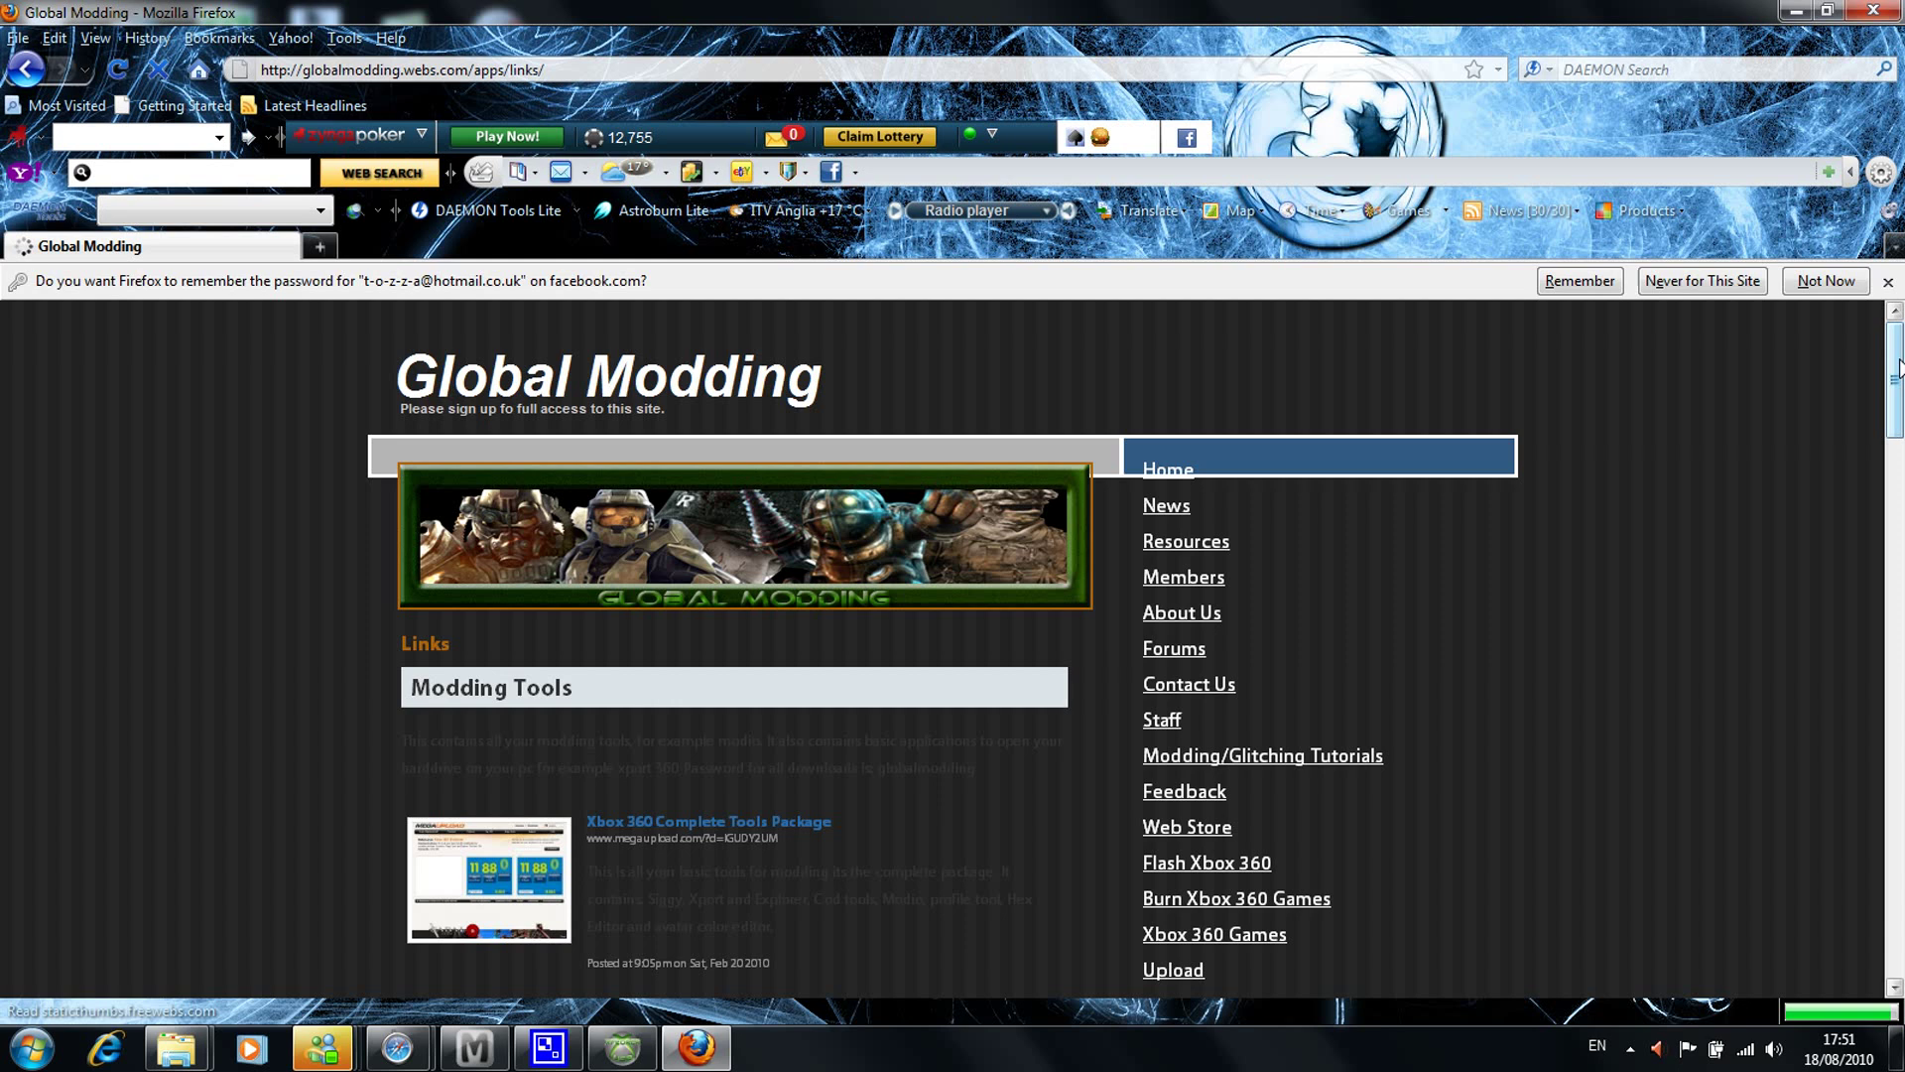
pyautogui.moveTo(1897, 367); pyautogui.dragTo(1897, 610)
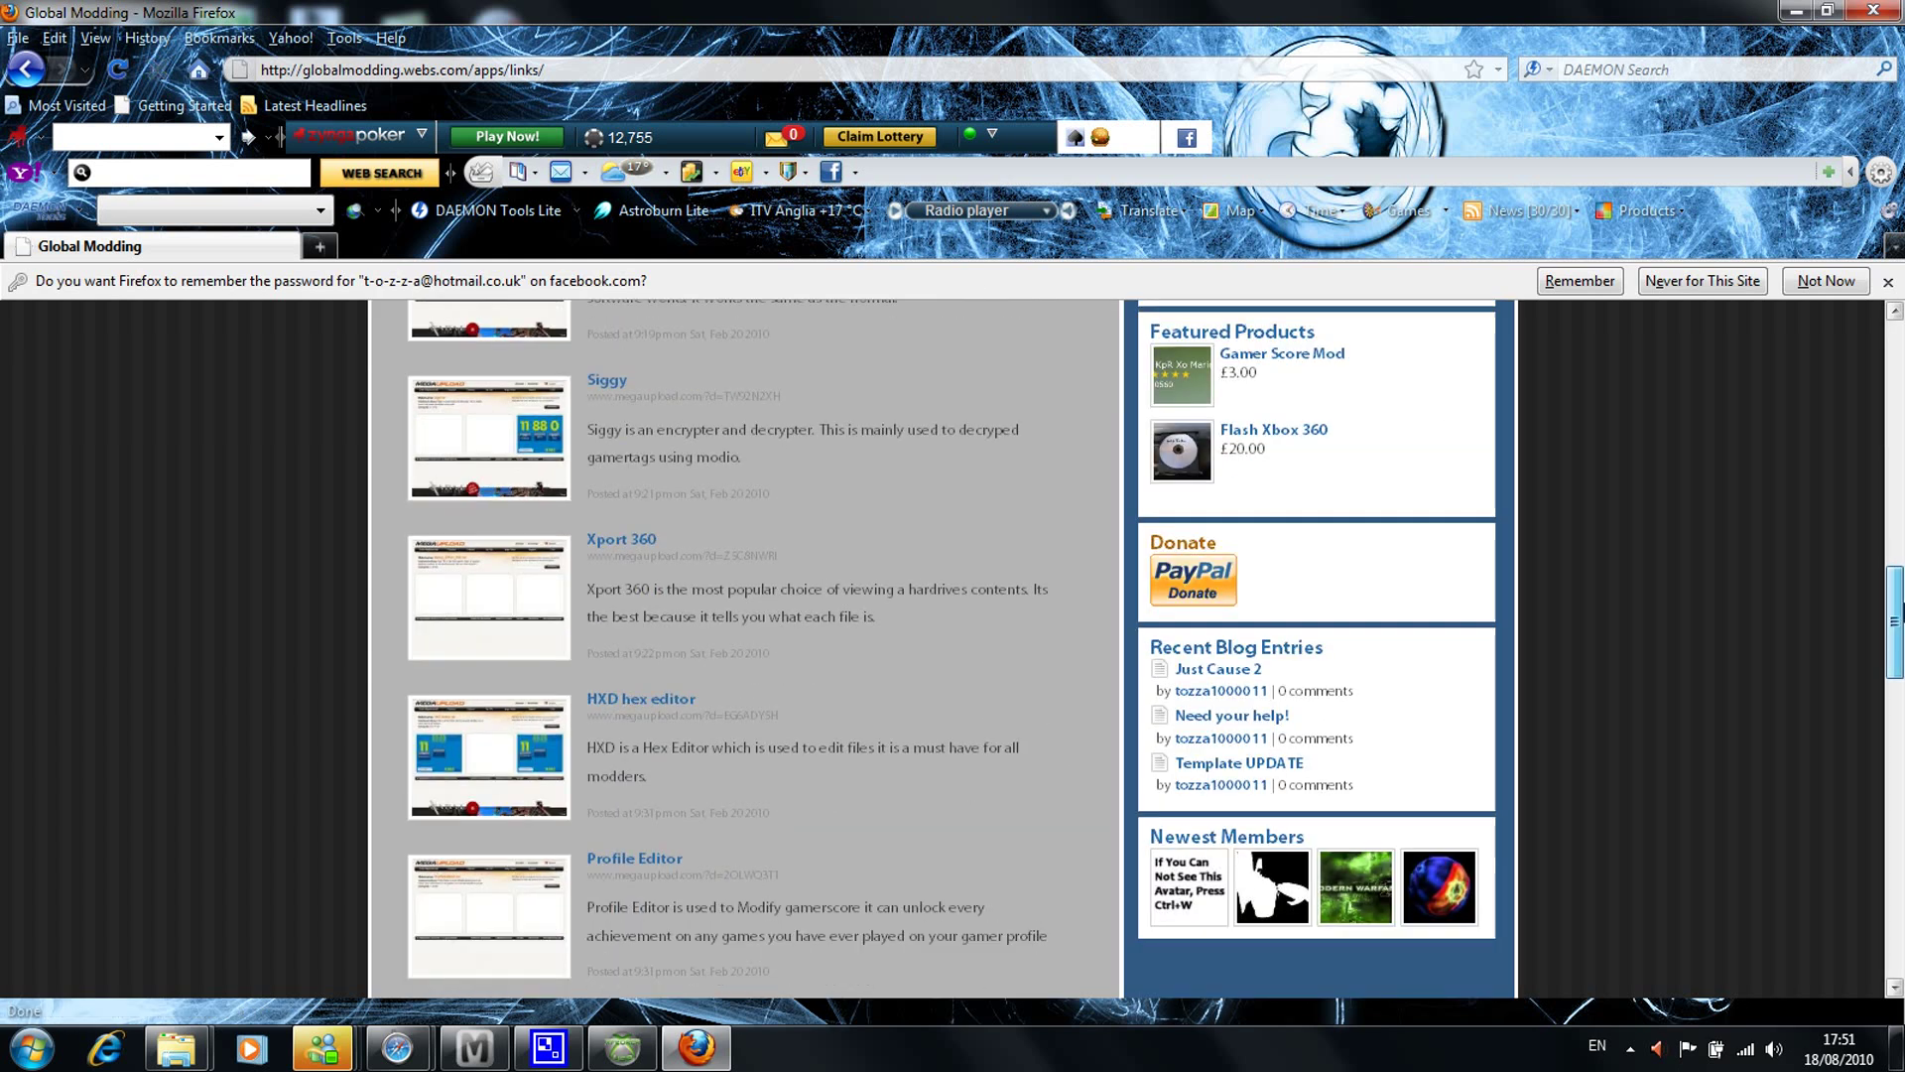
pyautogui.scroll(-10, 1292, 628)
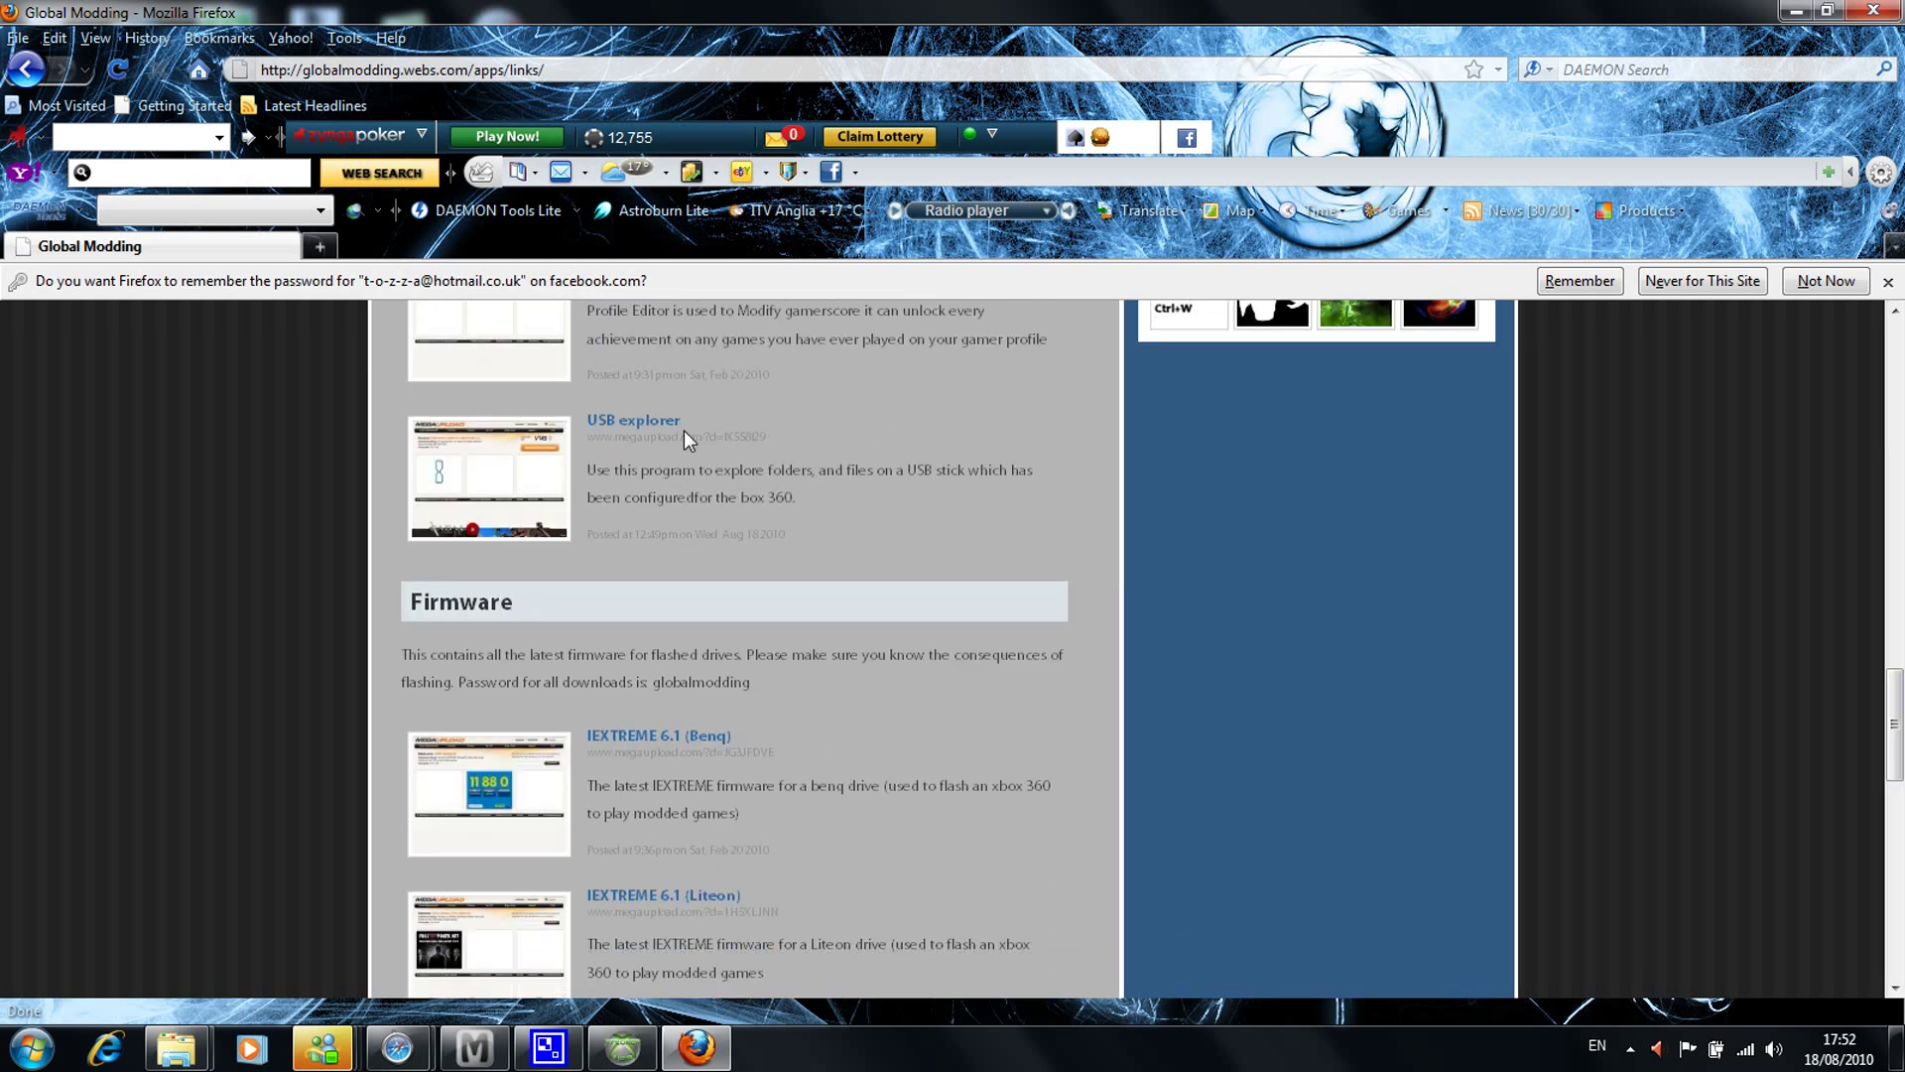
pyautogui.click(632, 420)
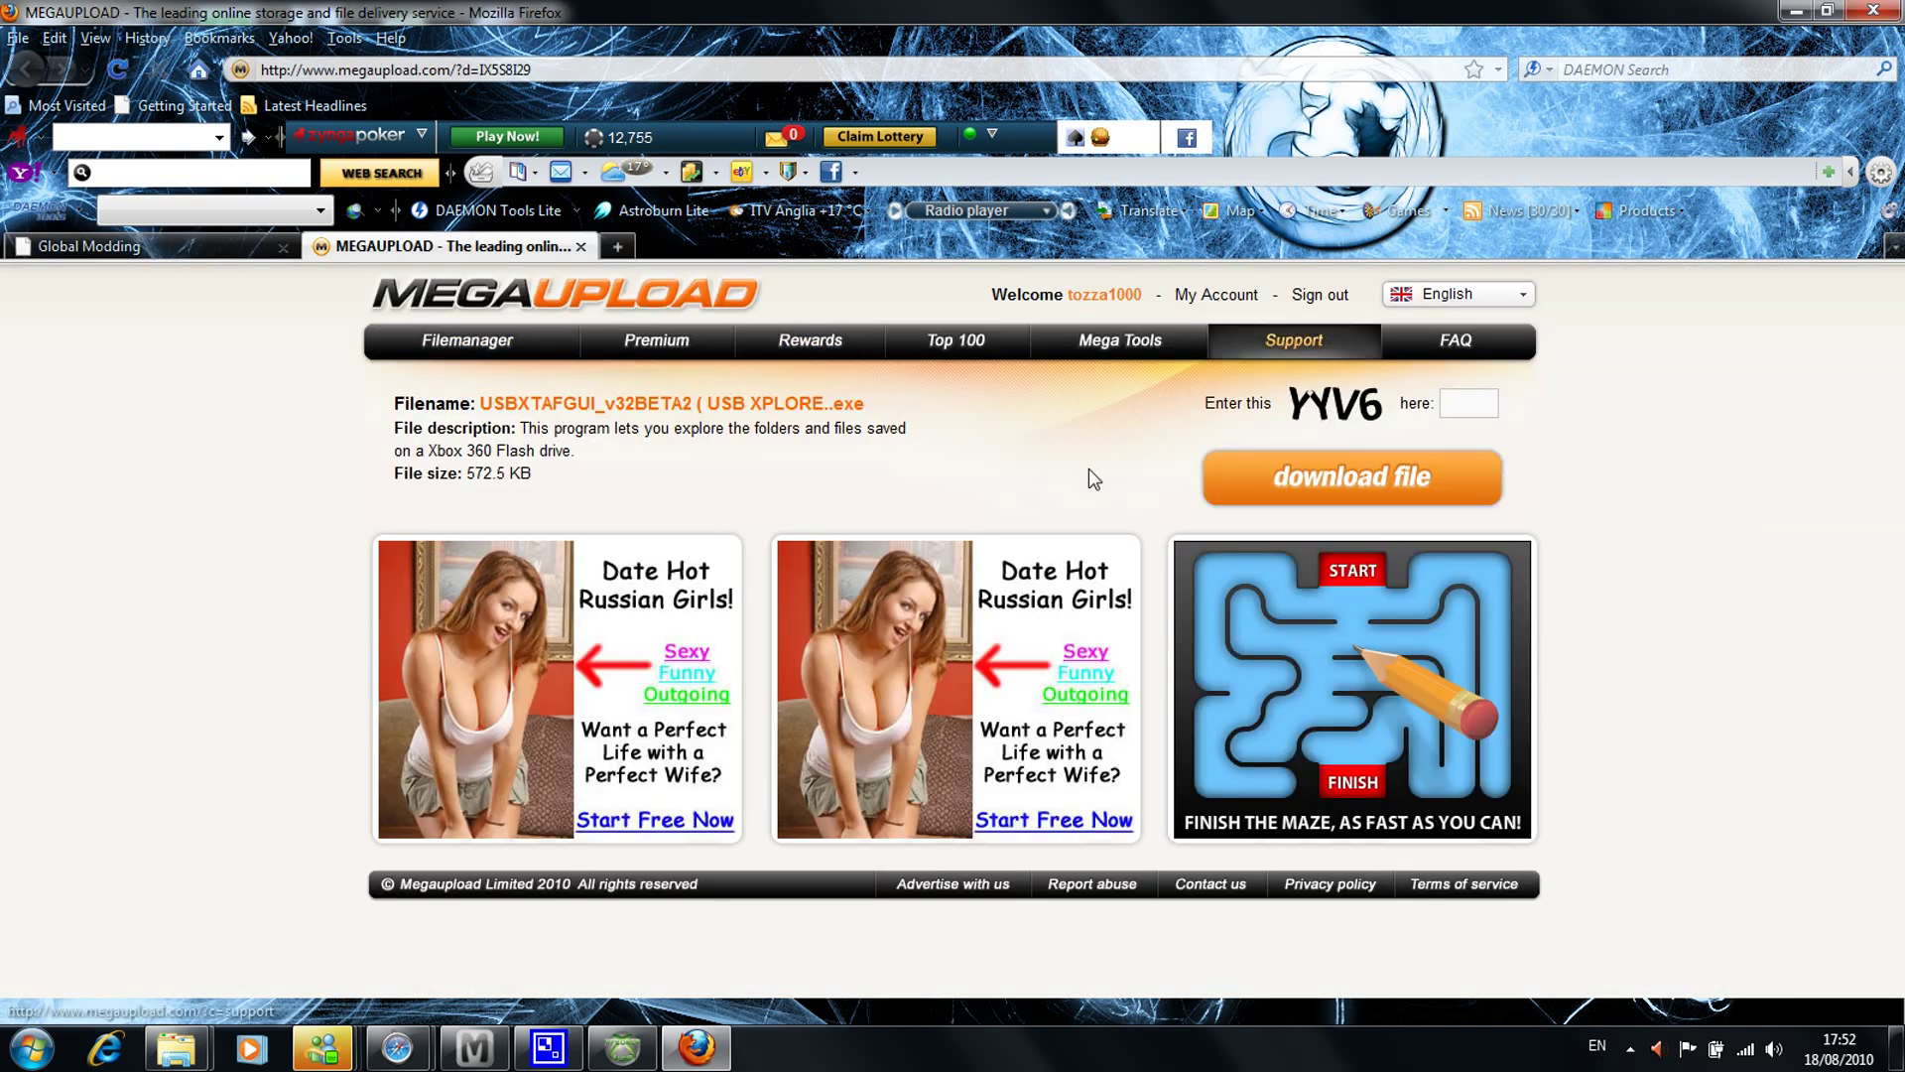
# - Close the Megaupload tab and highlight the download password at the top of the Links page
pyautogui.click(580, 246)
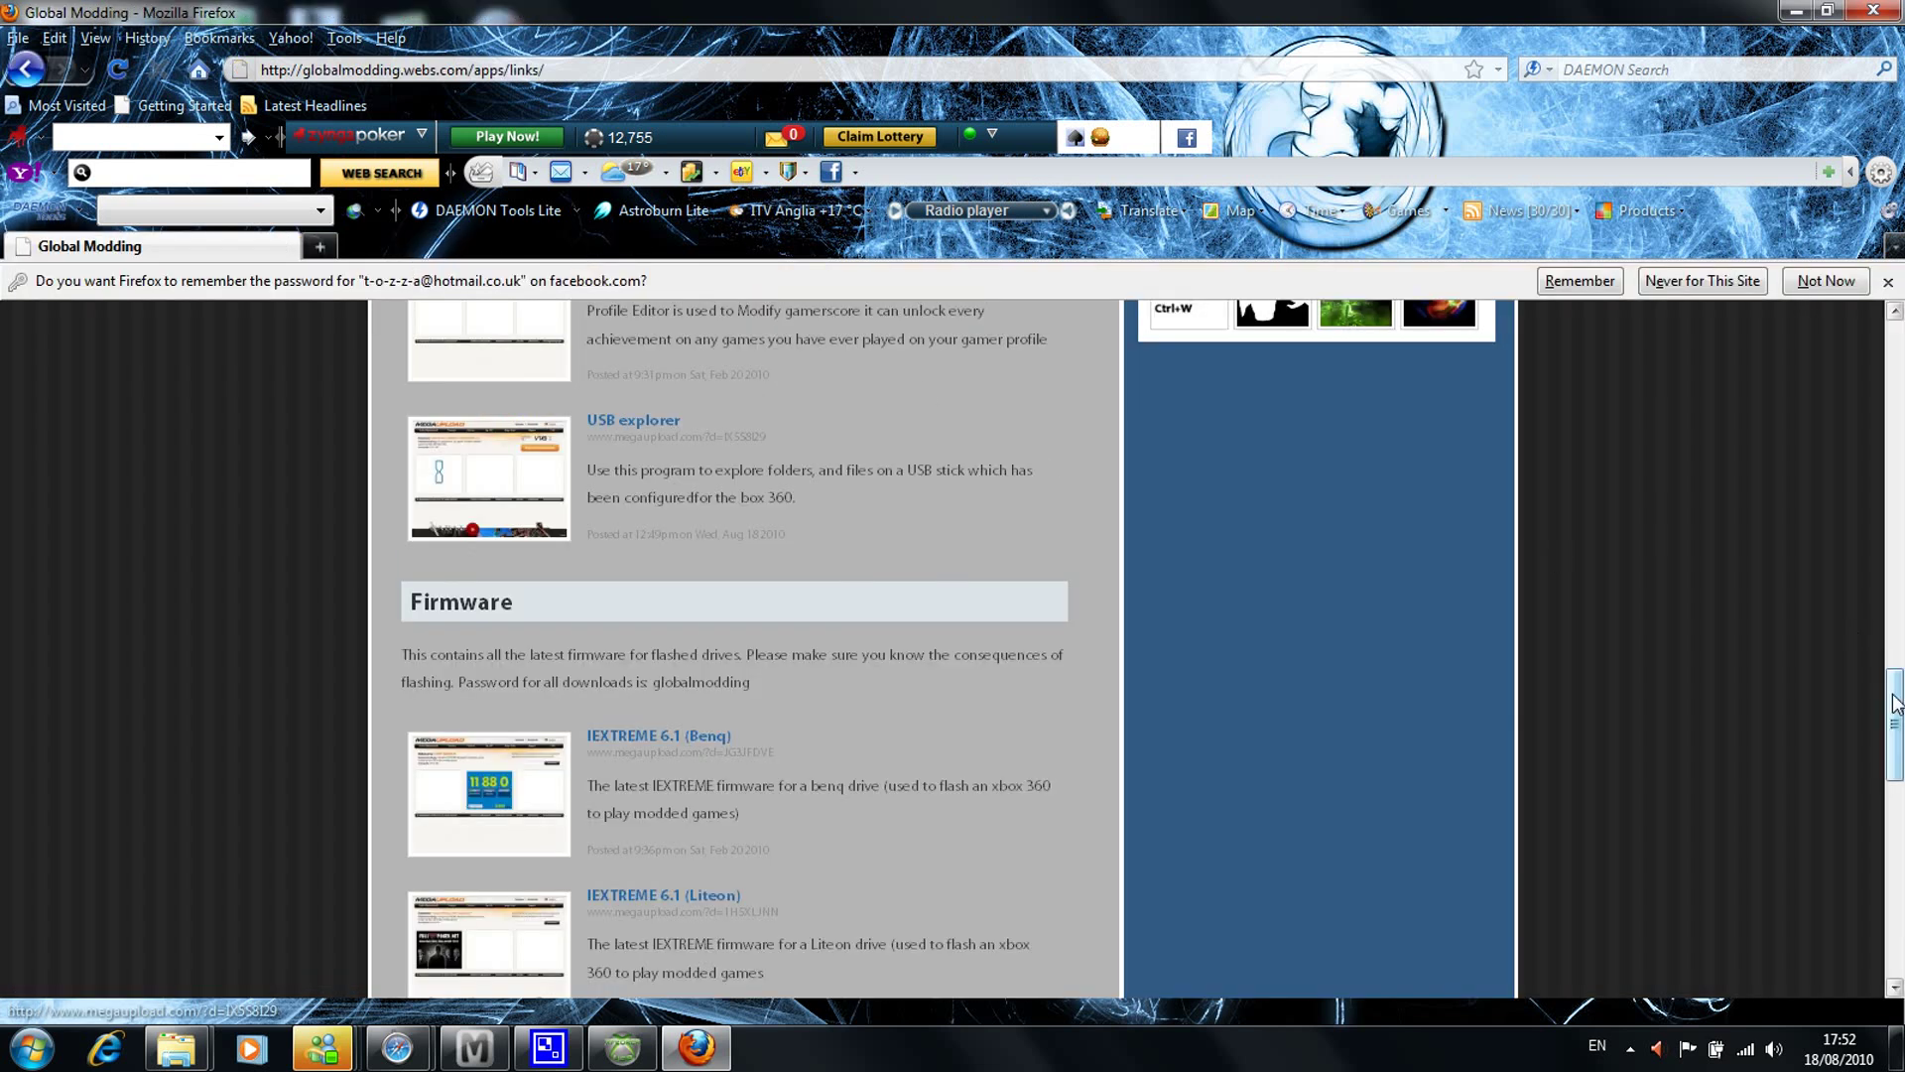
pyautogui.moveTo(1894, 705); pyautogui.dragTo(1896, 397)
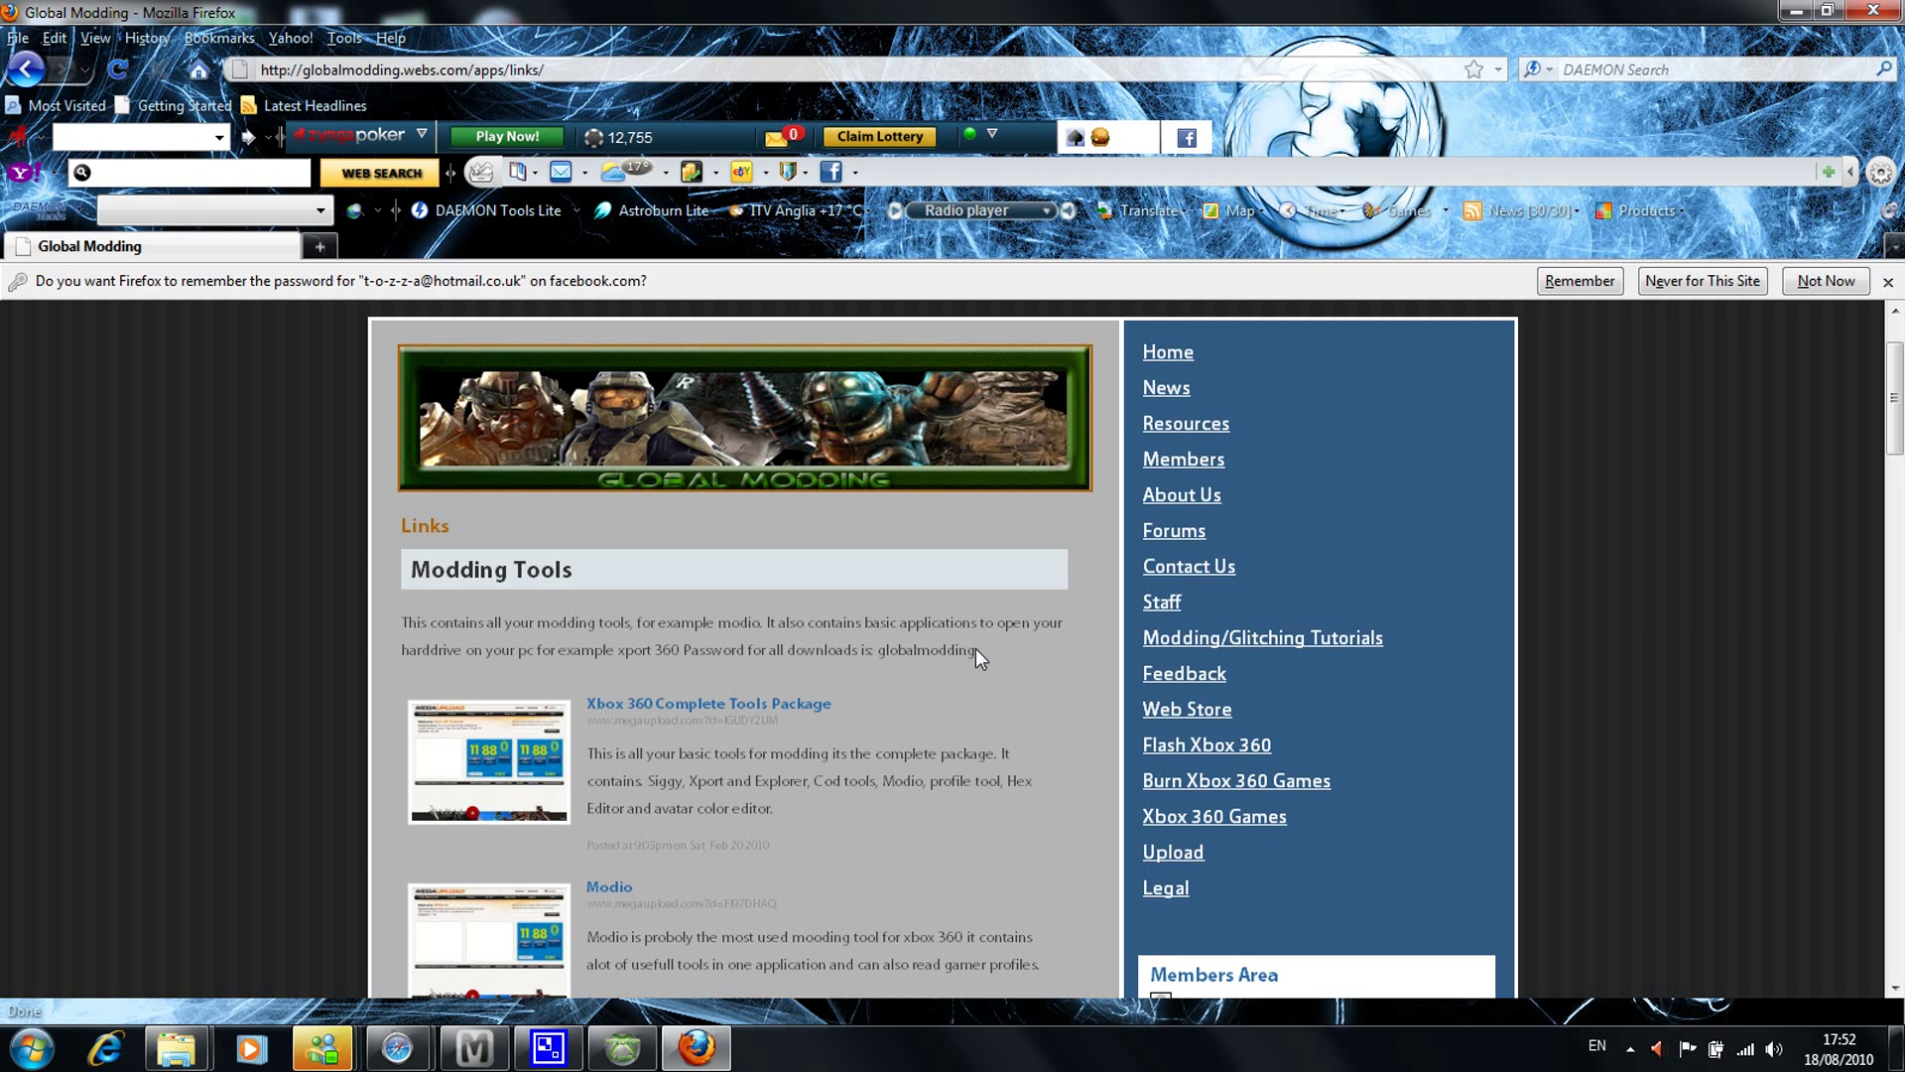
pyautogui.moveTo(873, 649); pyautogui.dragTo(974, 645)
# - Minimize Firefox and delete the E00002F6F folder from the desktop
pyautogui.click(1792, 12)
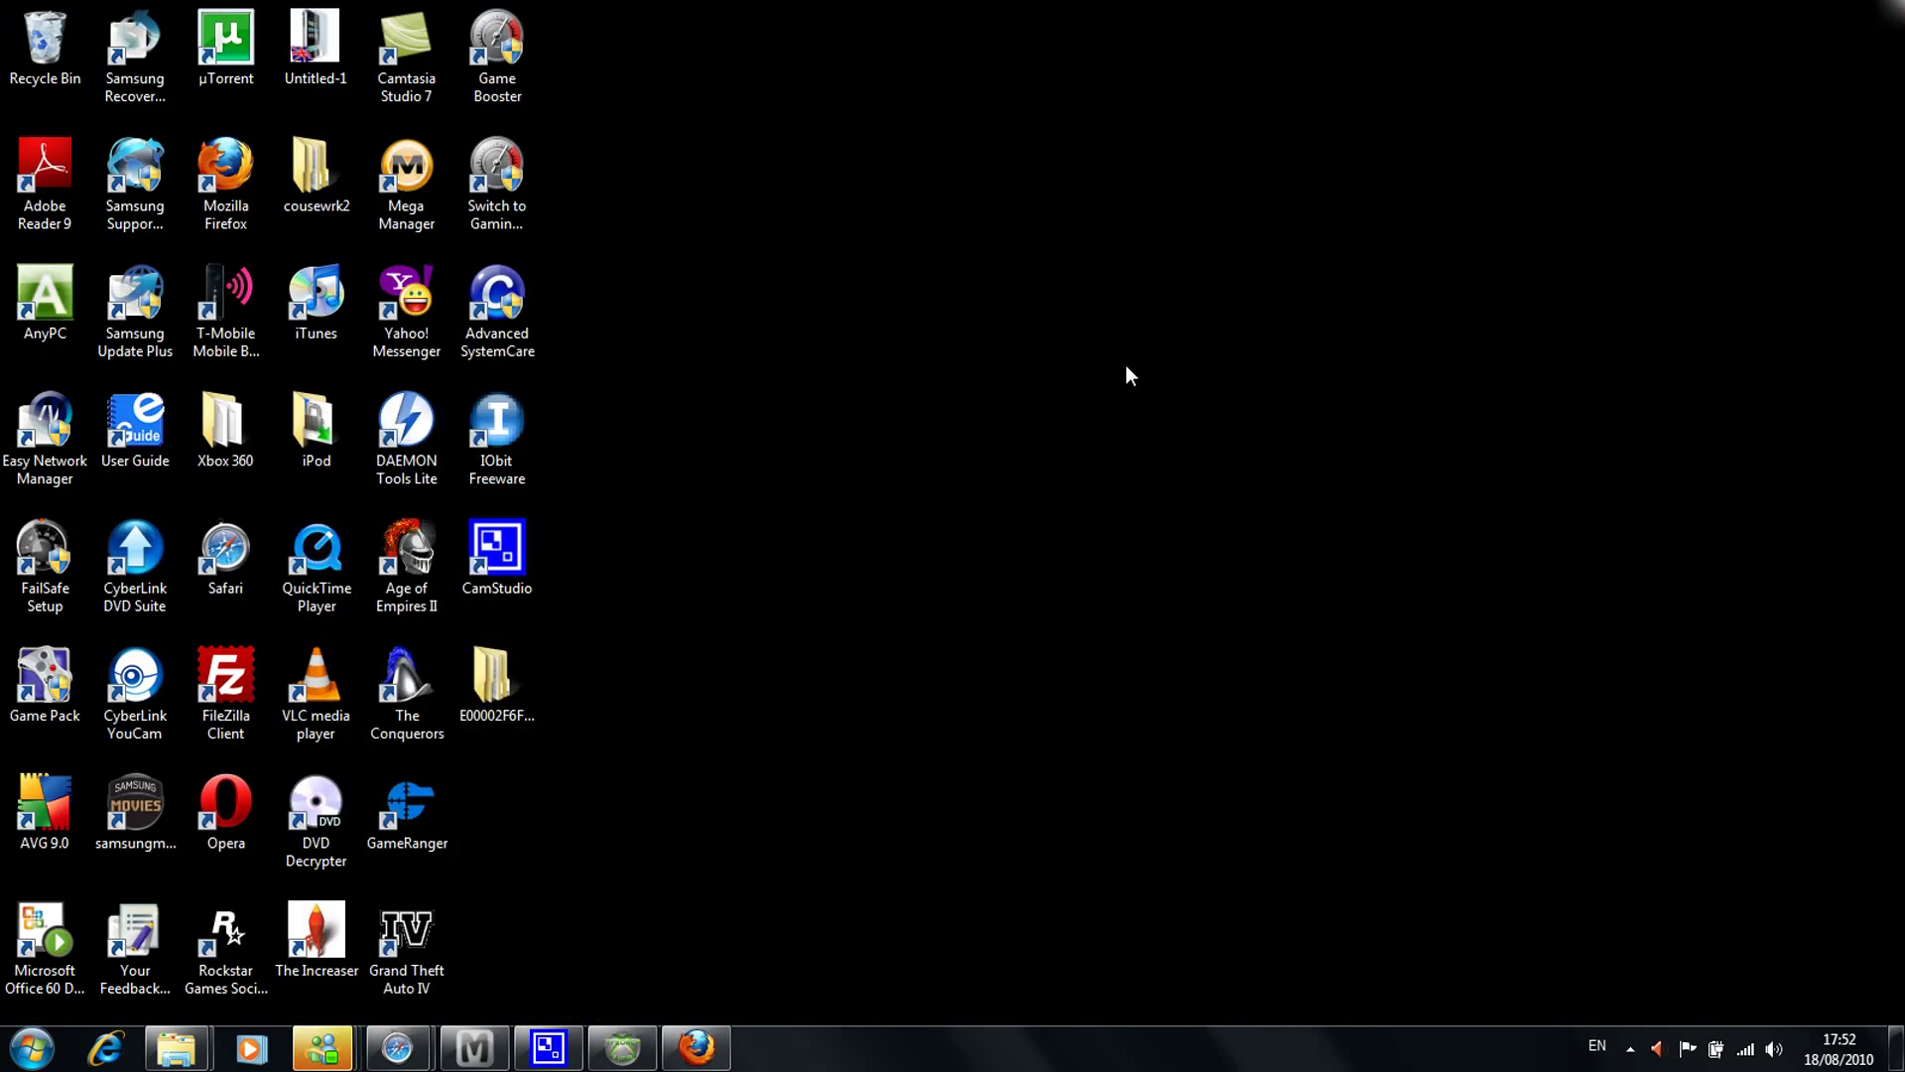
pyautogui.click(527, 669)
pyautogui.press('Delete')
pyautogui.press('Return')
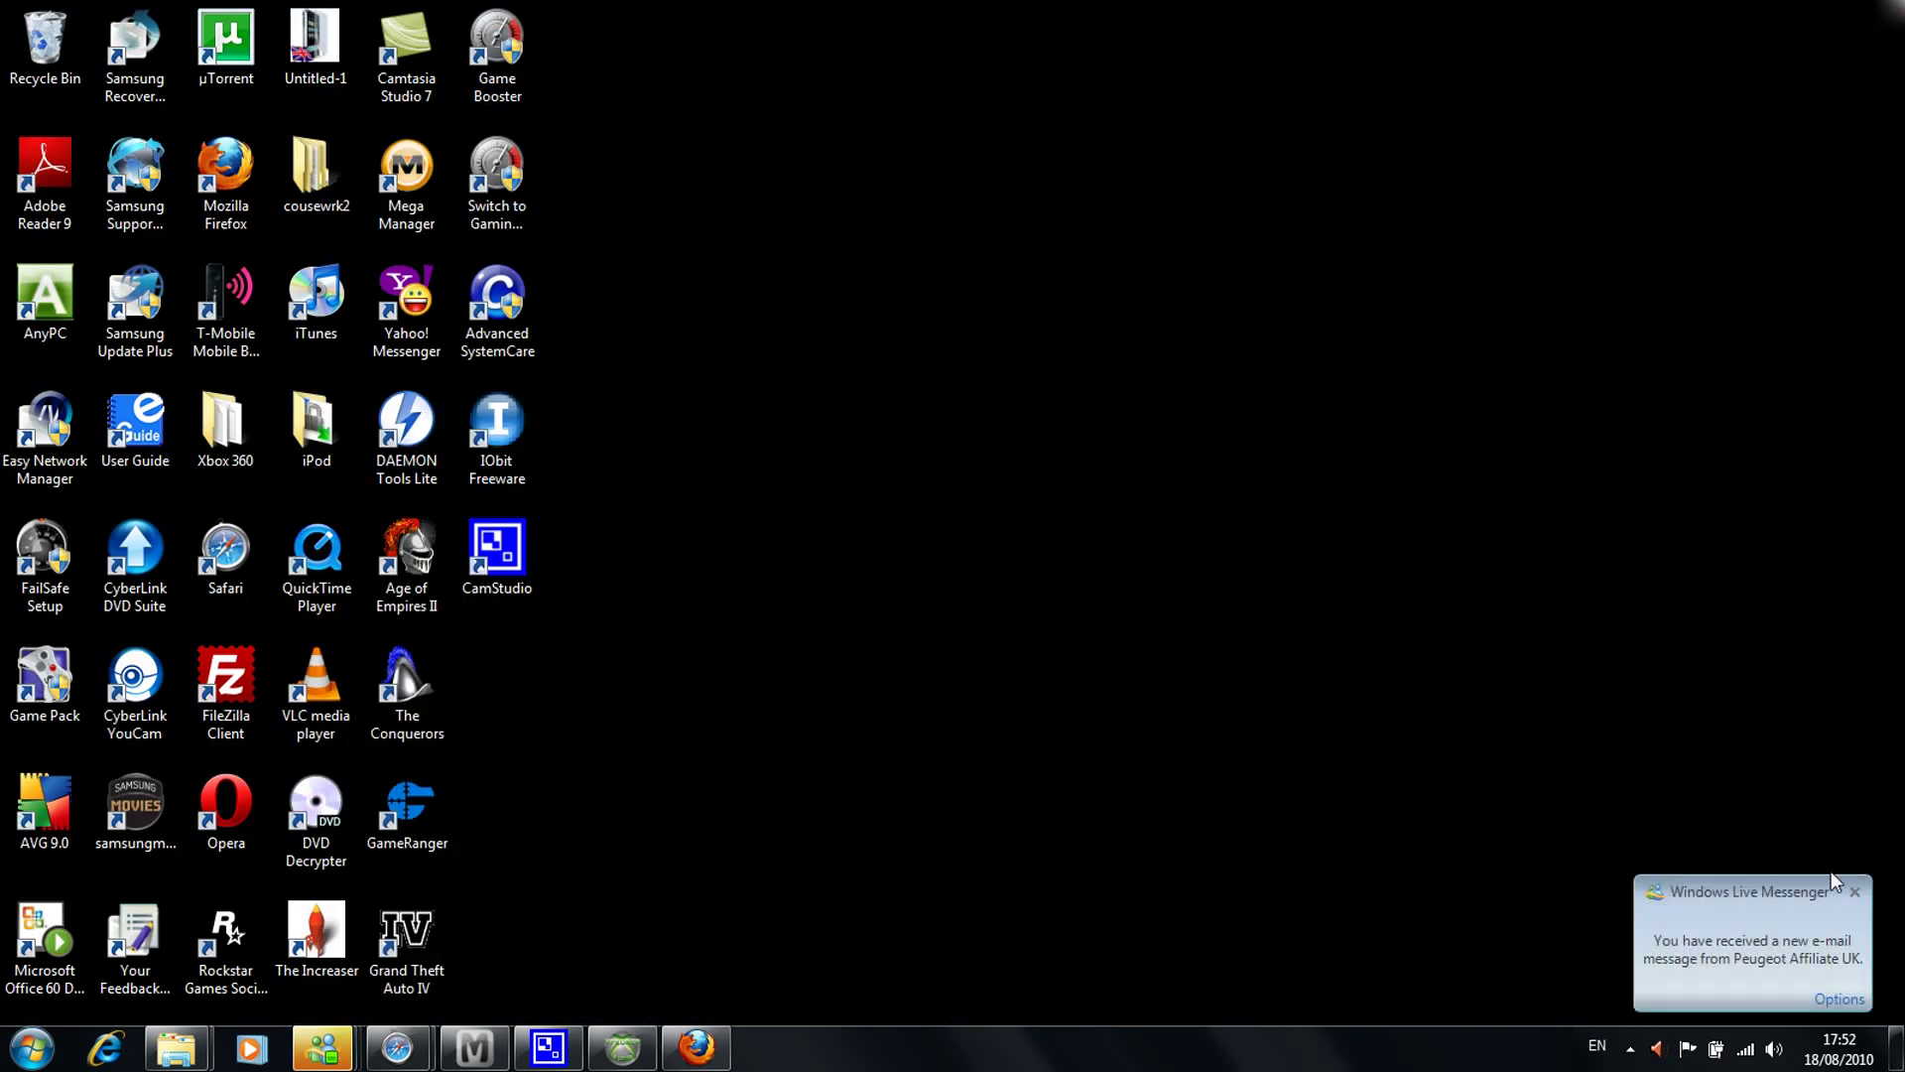
# - Run USBXTAFGUI_v32BETA2 as administrator from the Xbox 360 Tools folder
pyautogui.click(1855, 892)
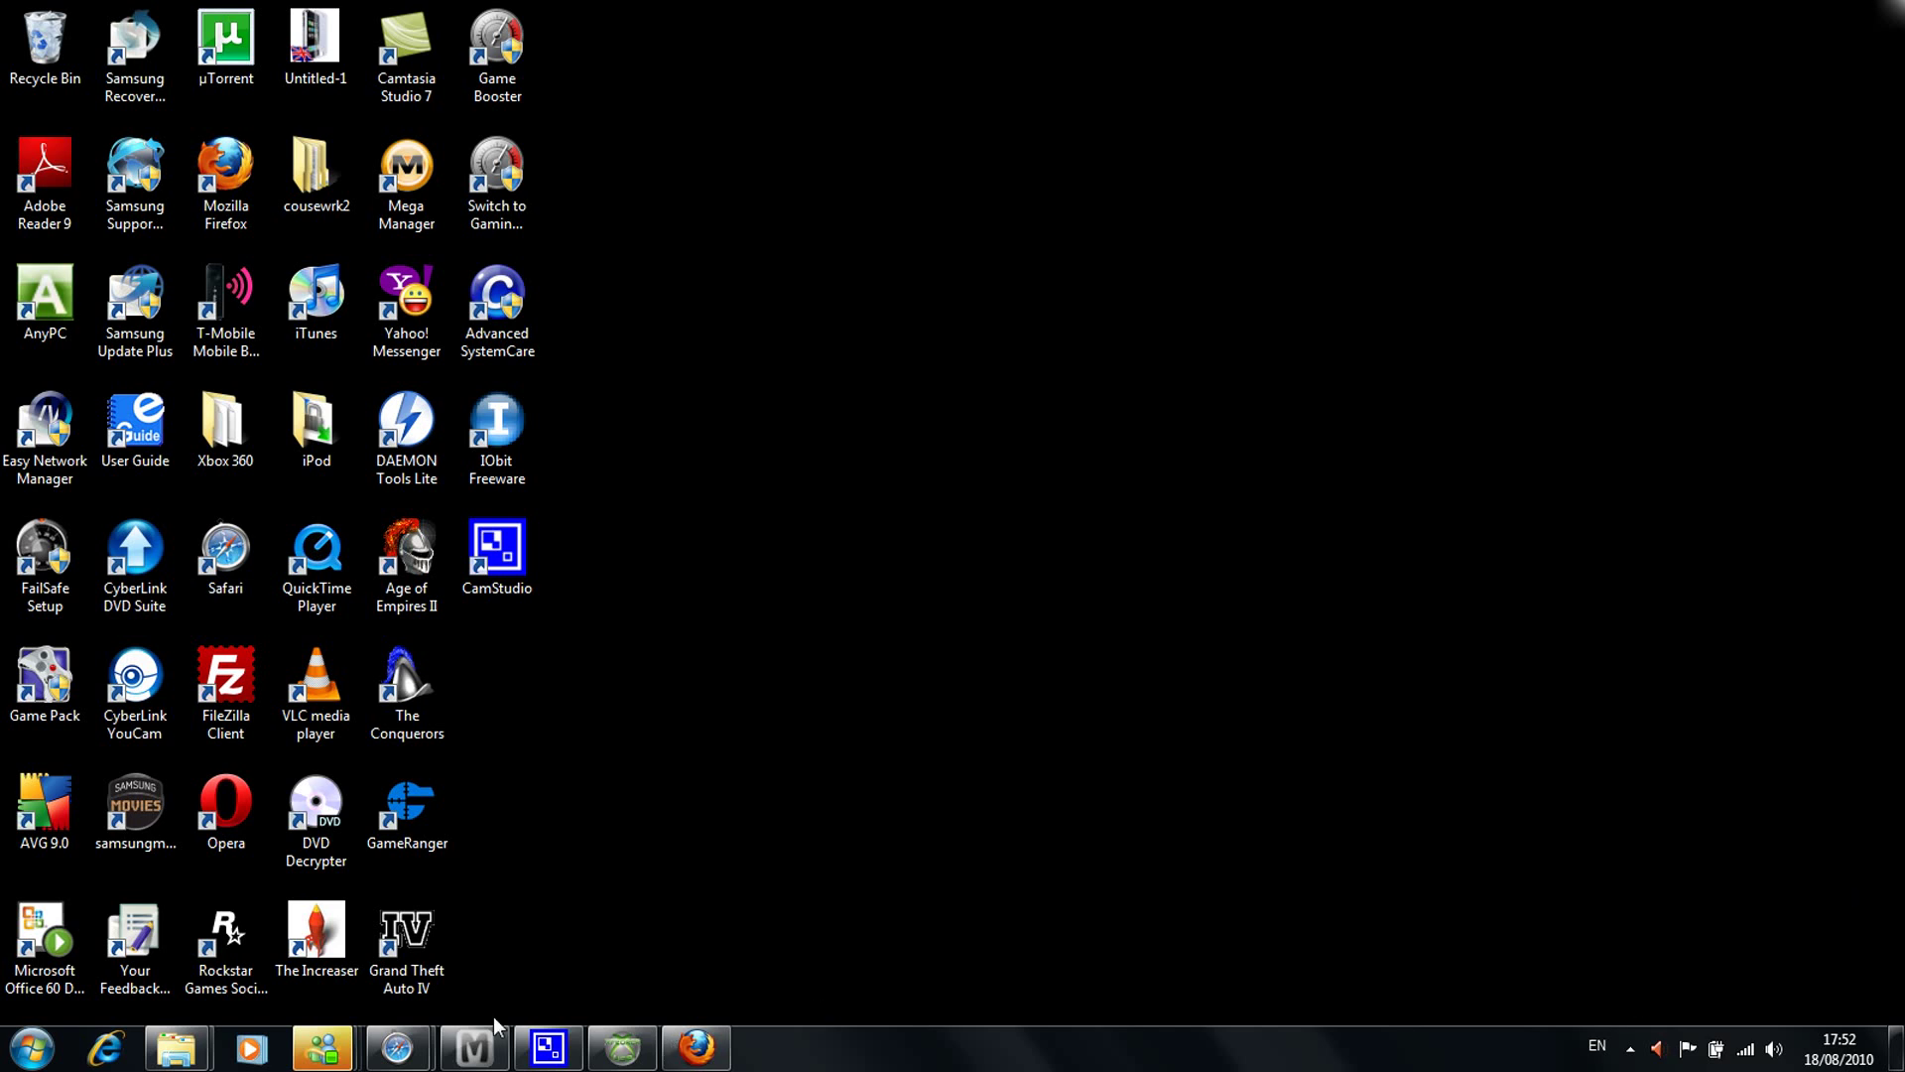
pyautogui.moveTo(171, 1038)
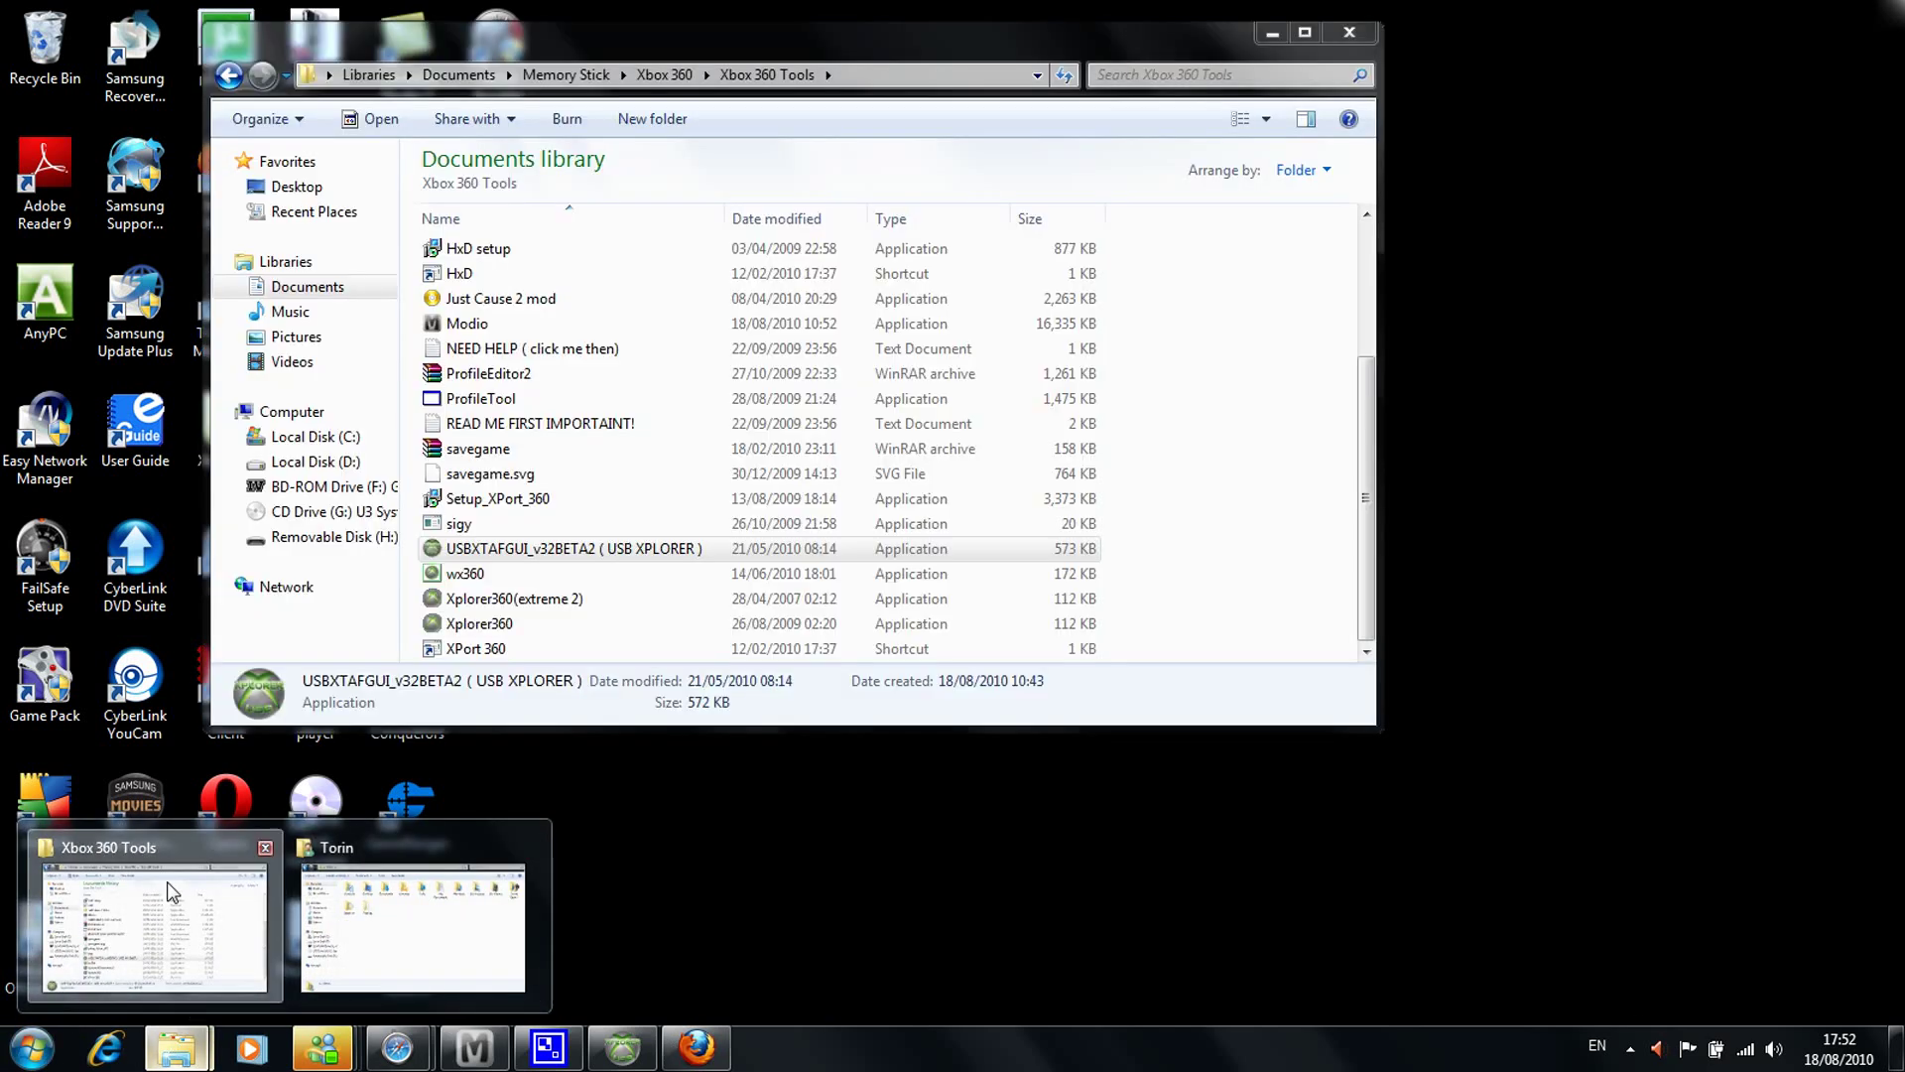
pyautogui.click(167, 881)
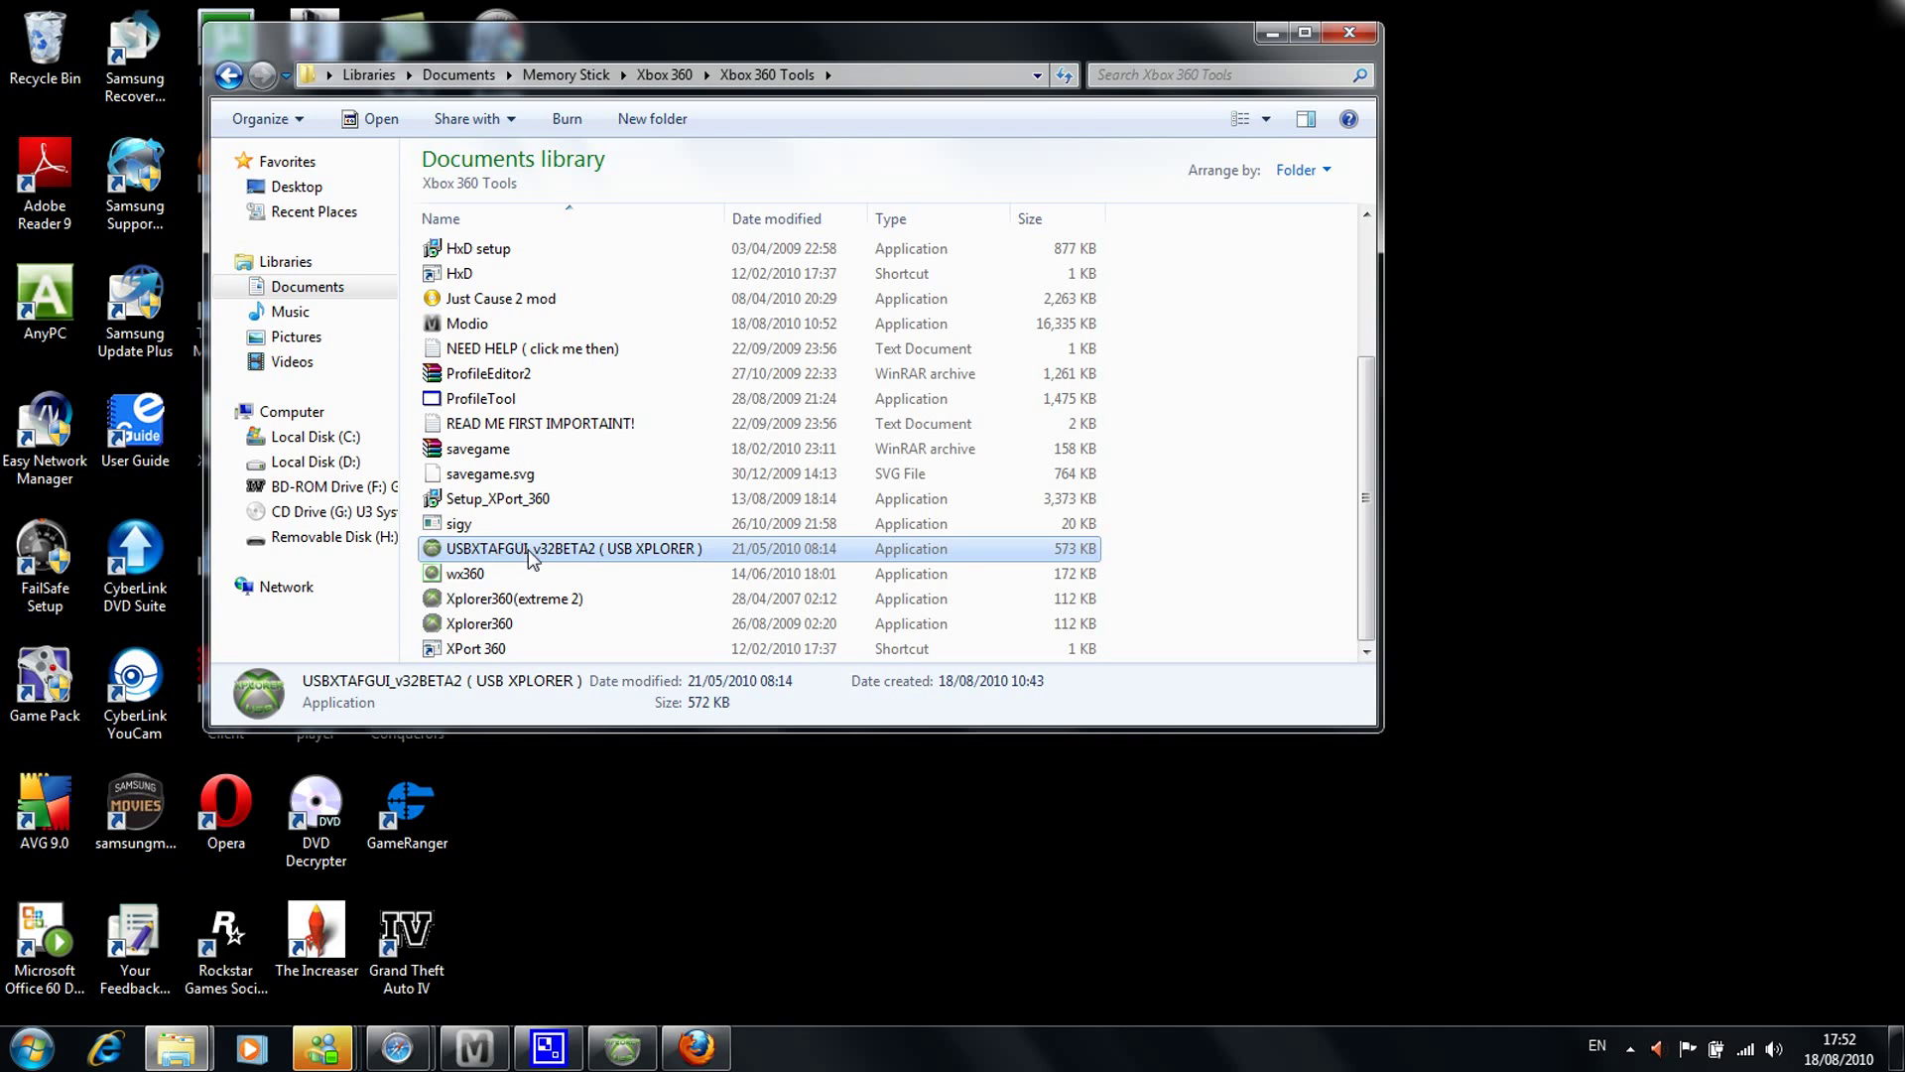
pyautogui.rightClick(528, 550)
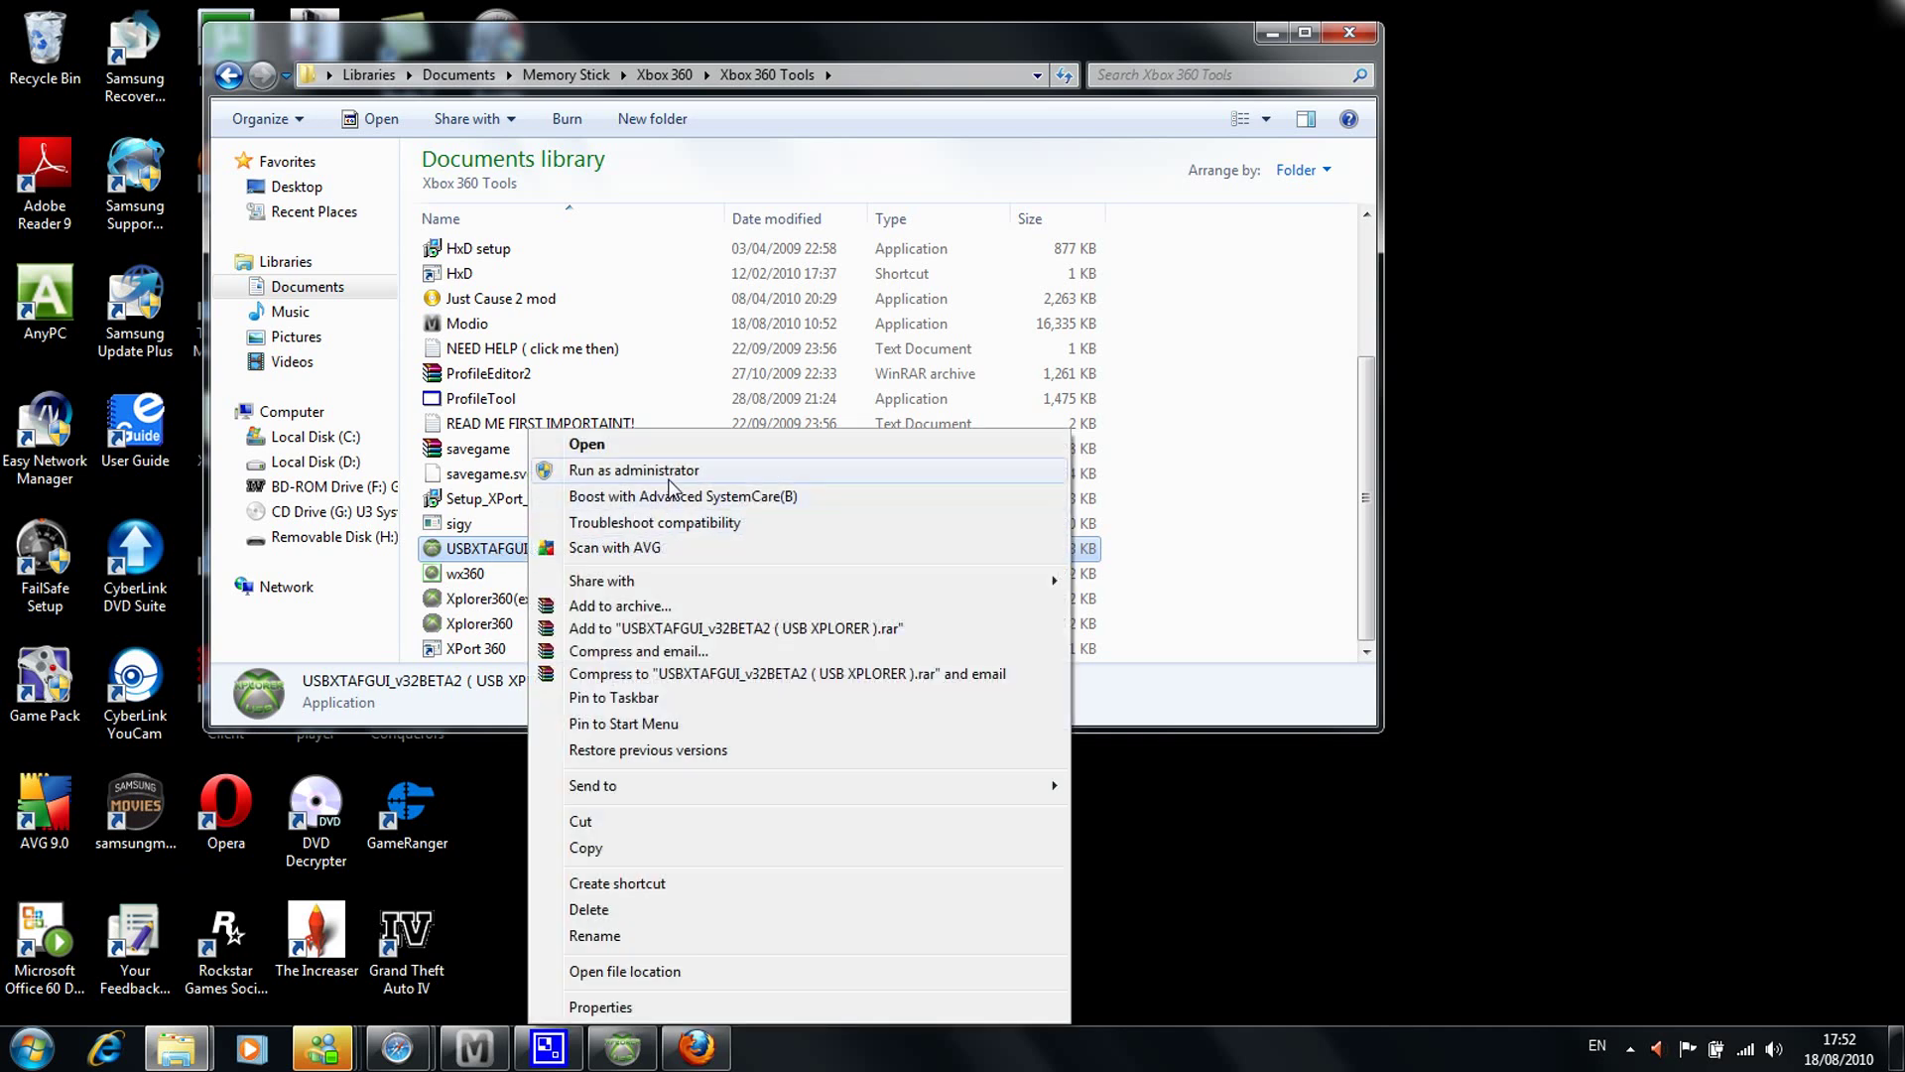
pyautogui.click(635, 470)
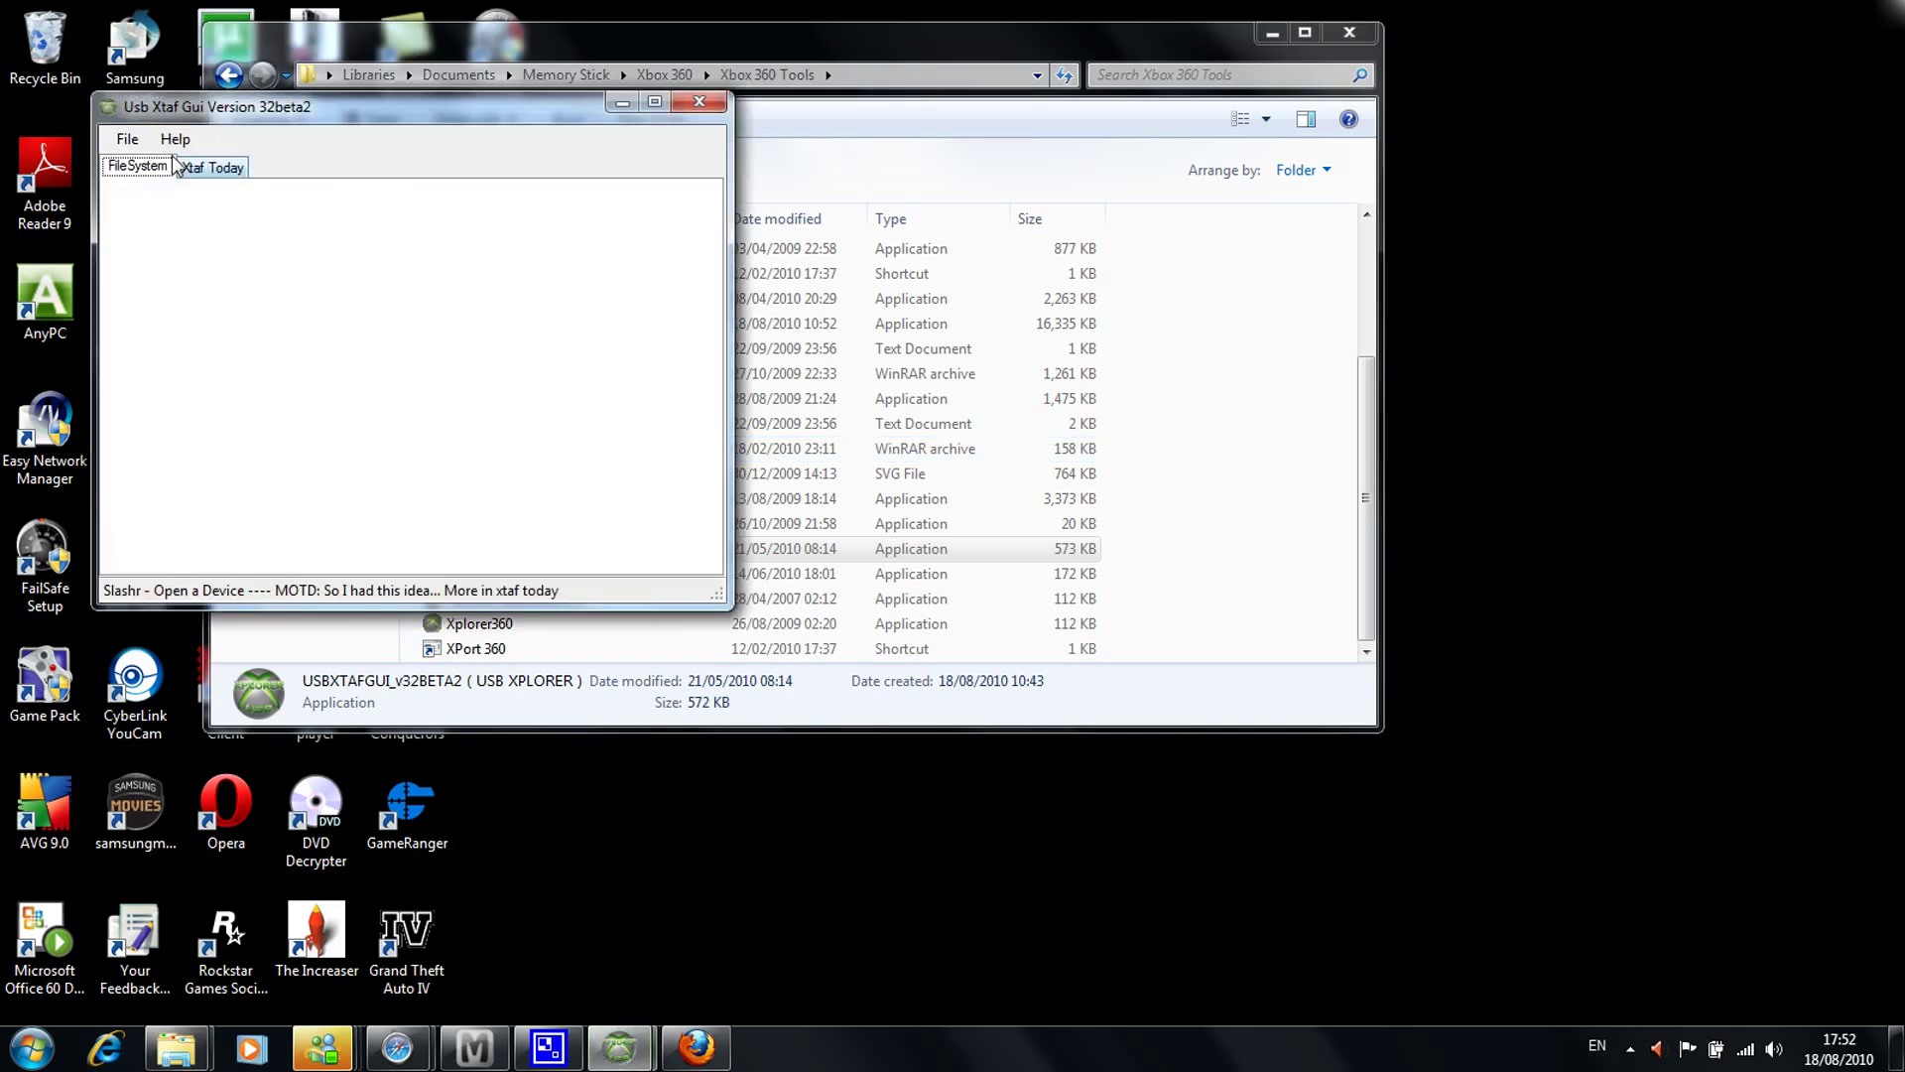
# - Try opening the Xbox 360 USB drive, then dismiss the IO error and 'No drive found' warning
pyautogui.click(132, 140)
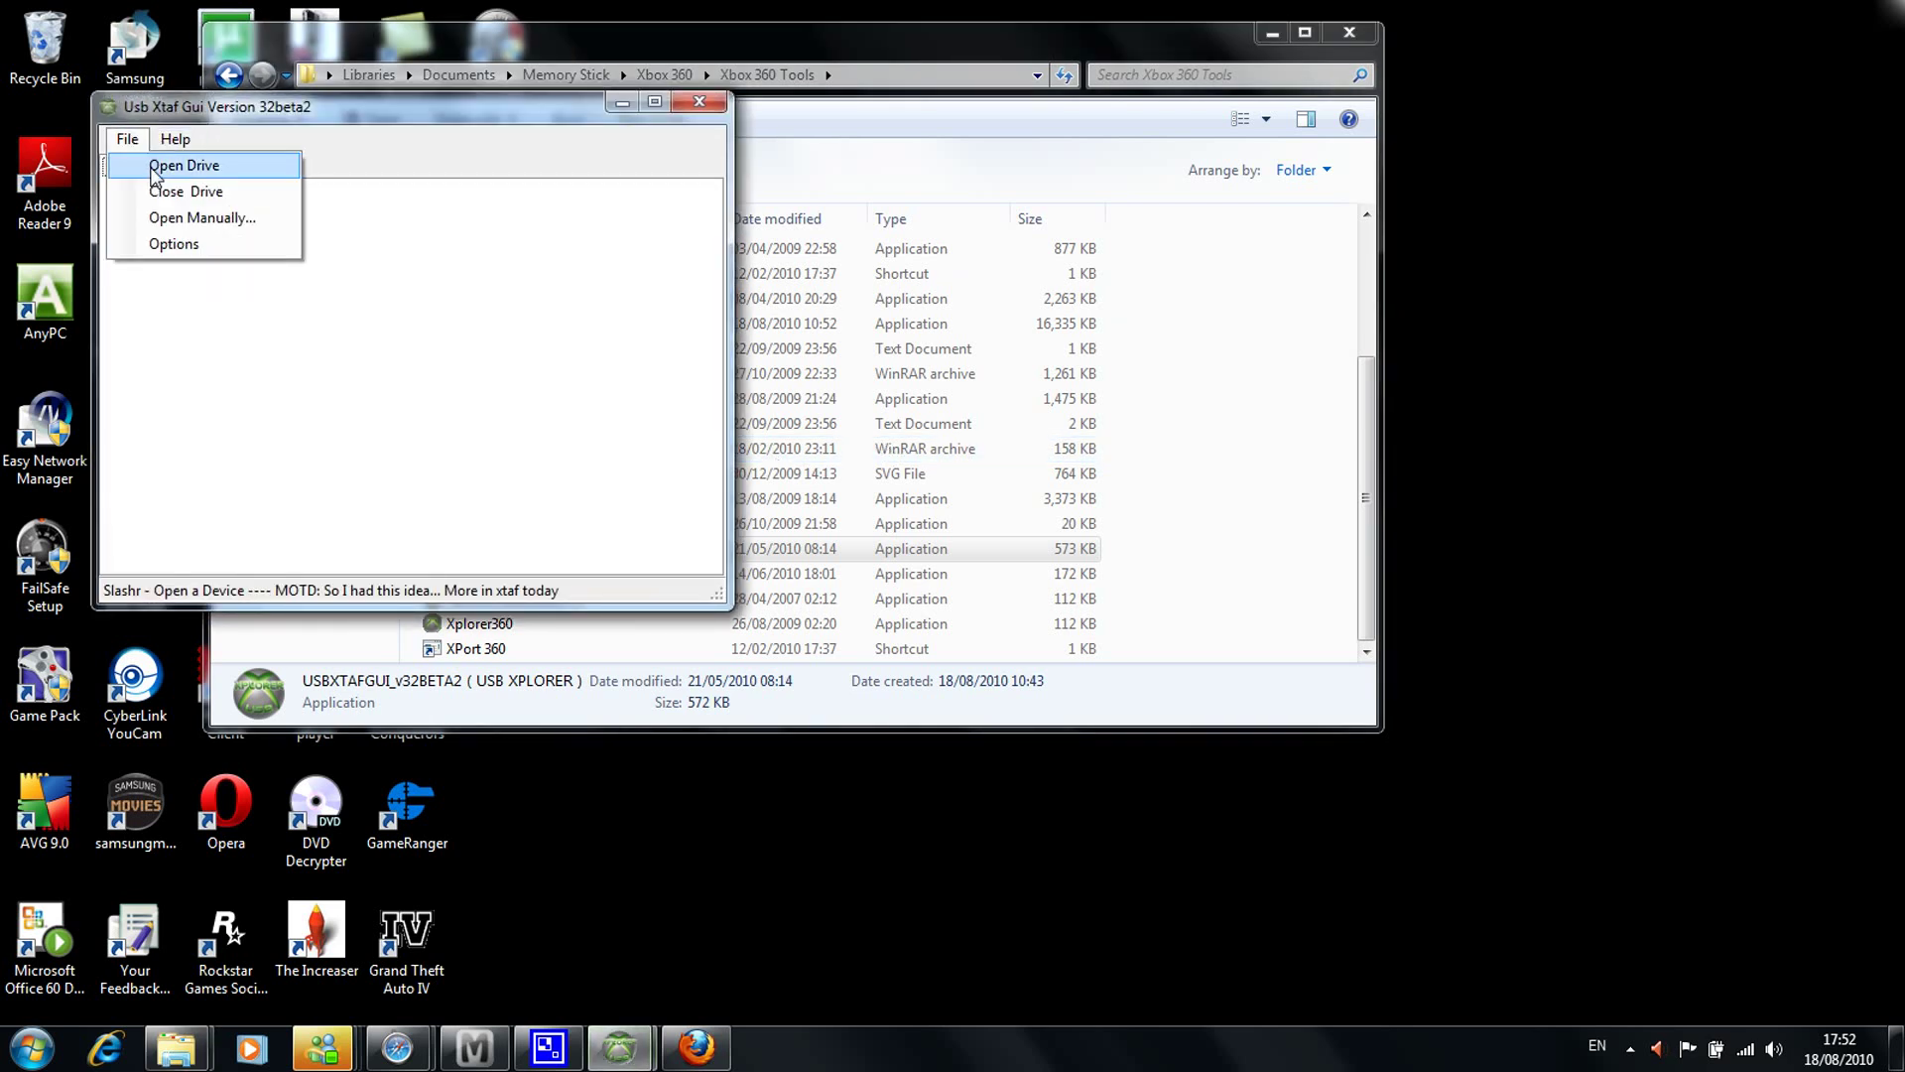
pyautogui.click(153, 163)
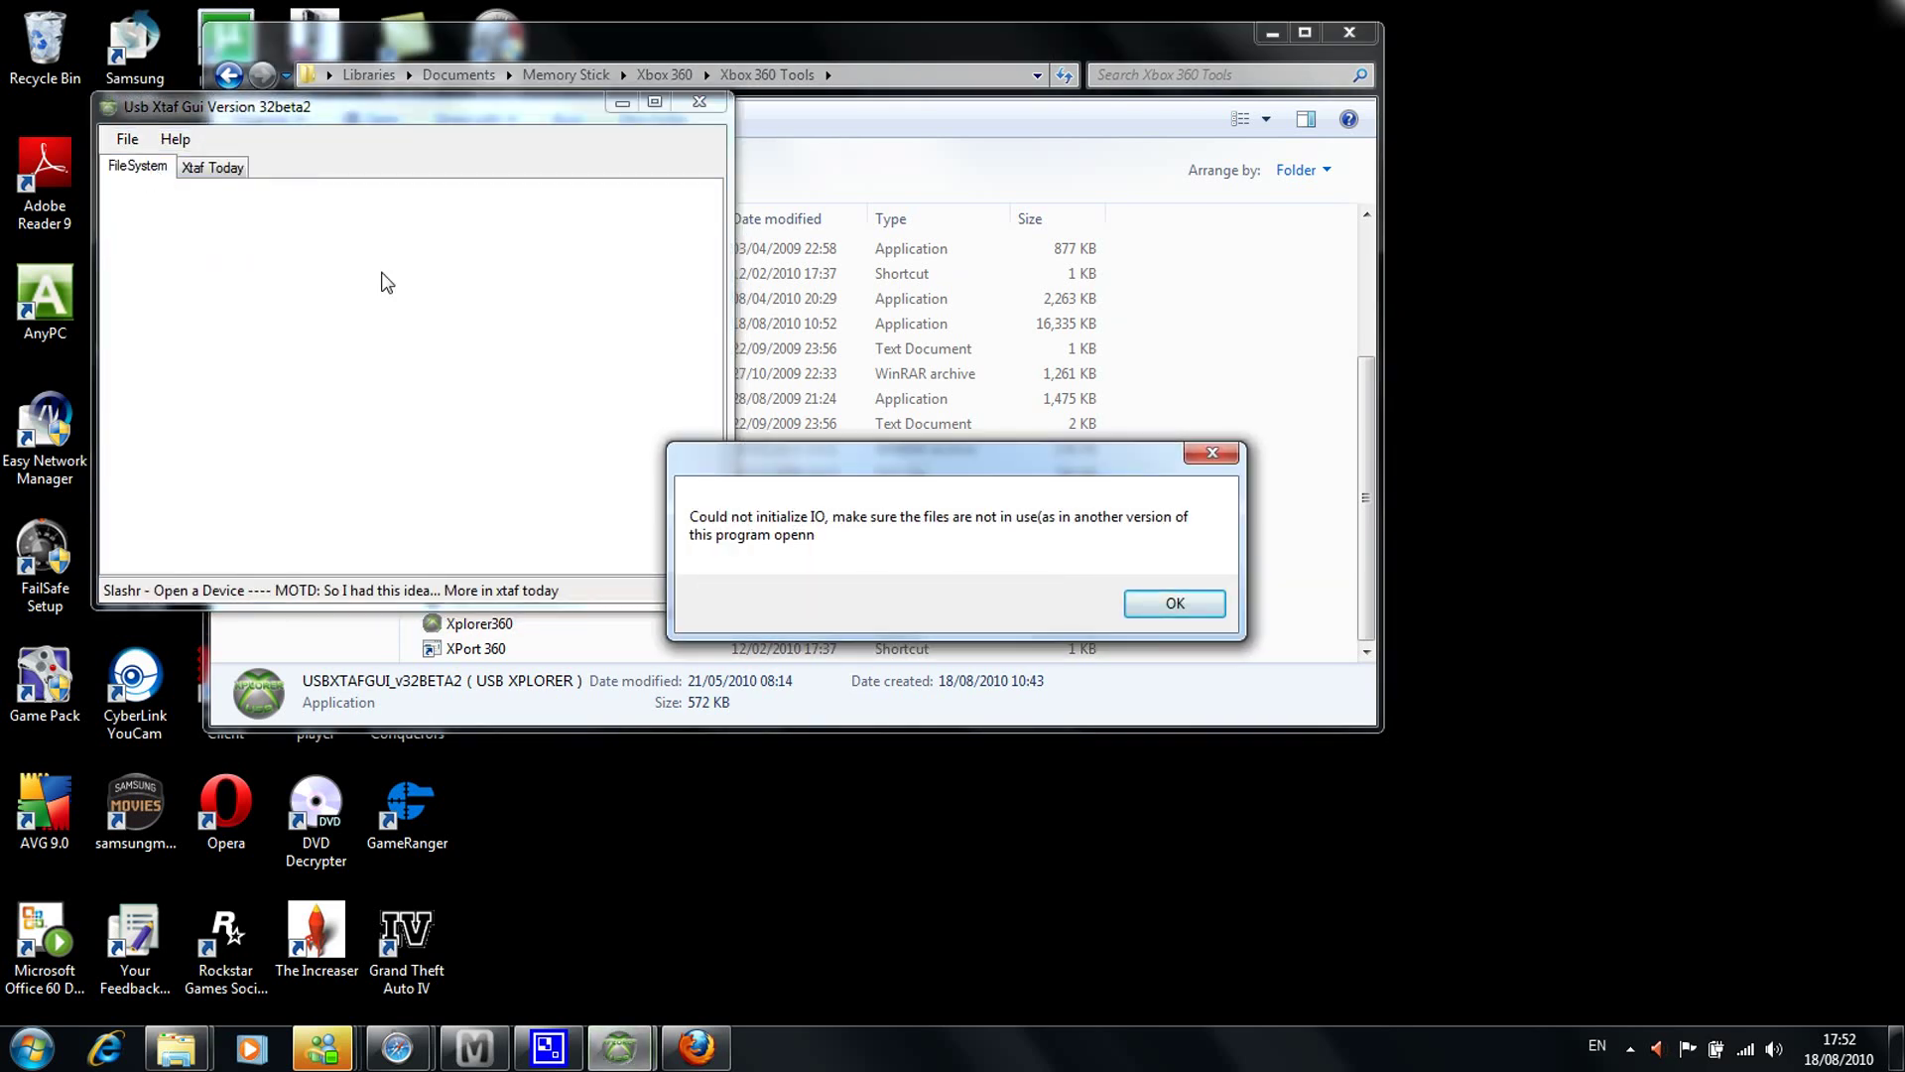
pyautogui.click(1174, 605)
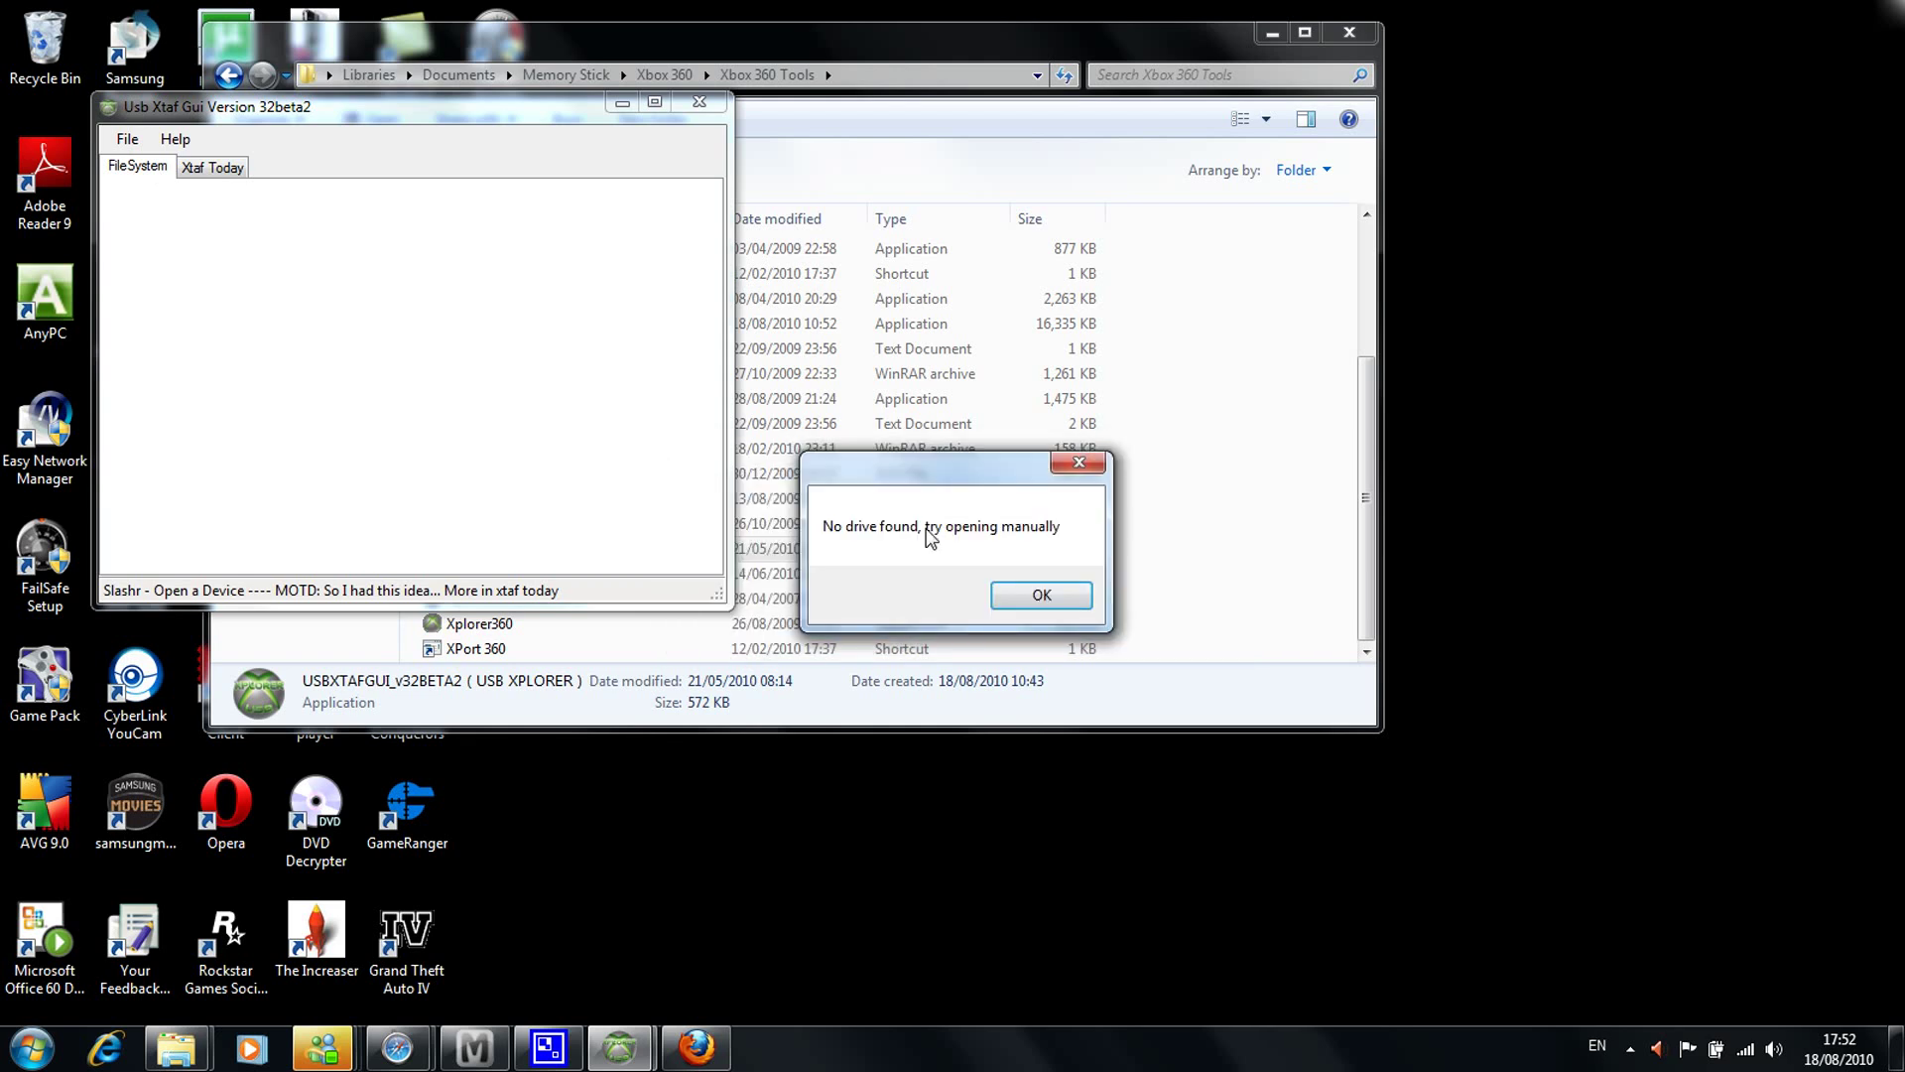
pyautogui.click(1040, 593)
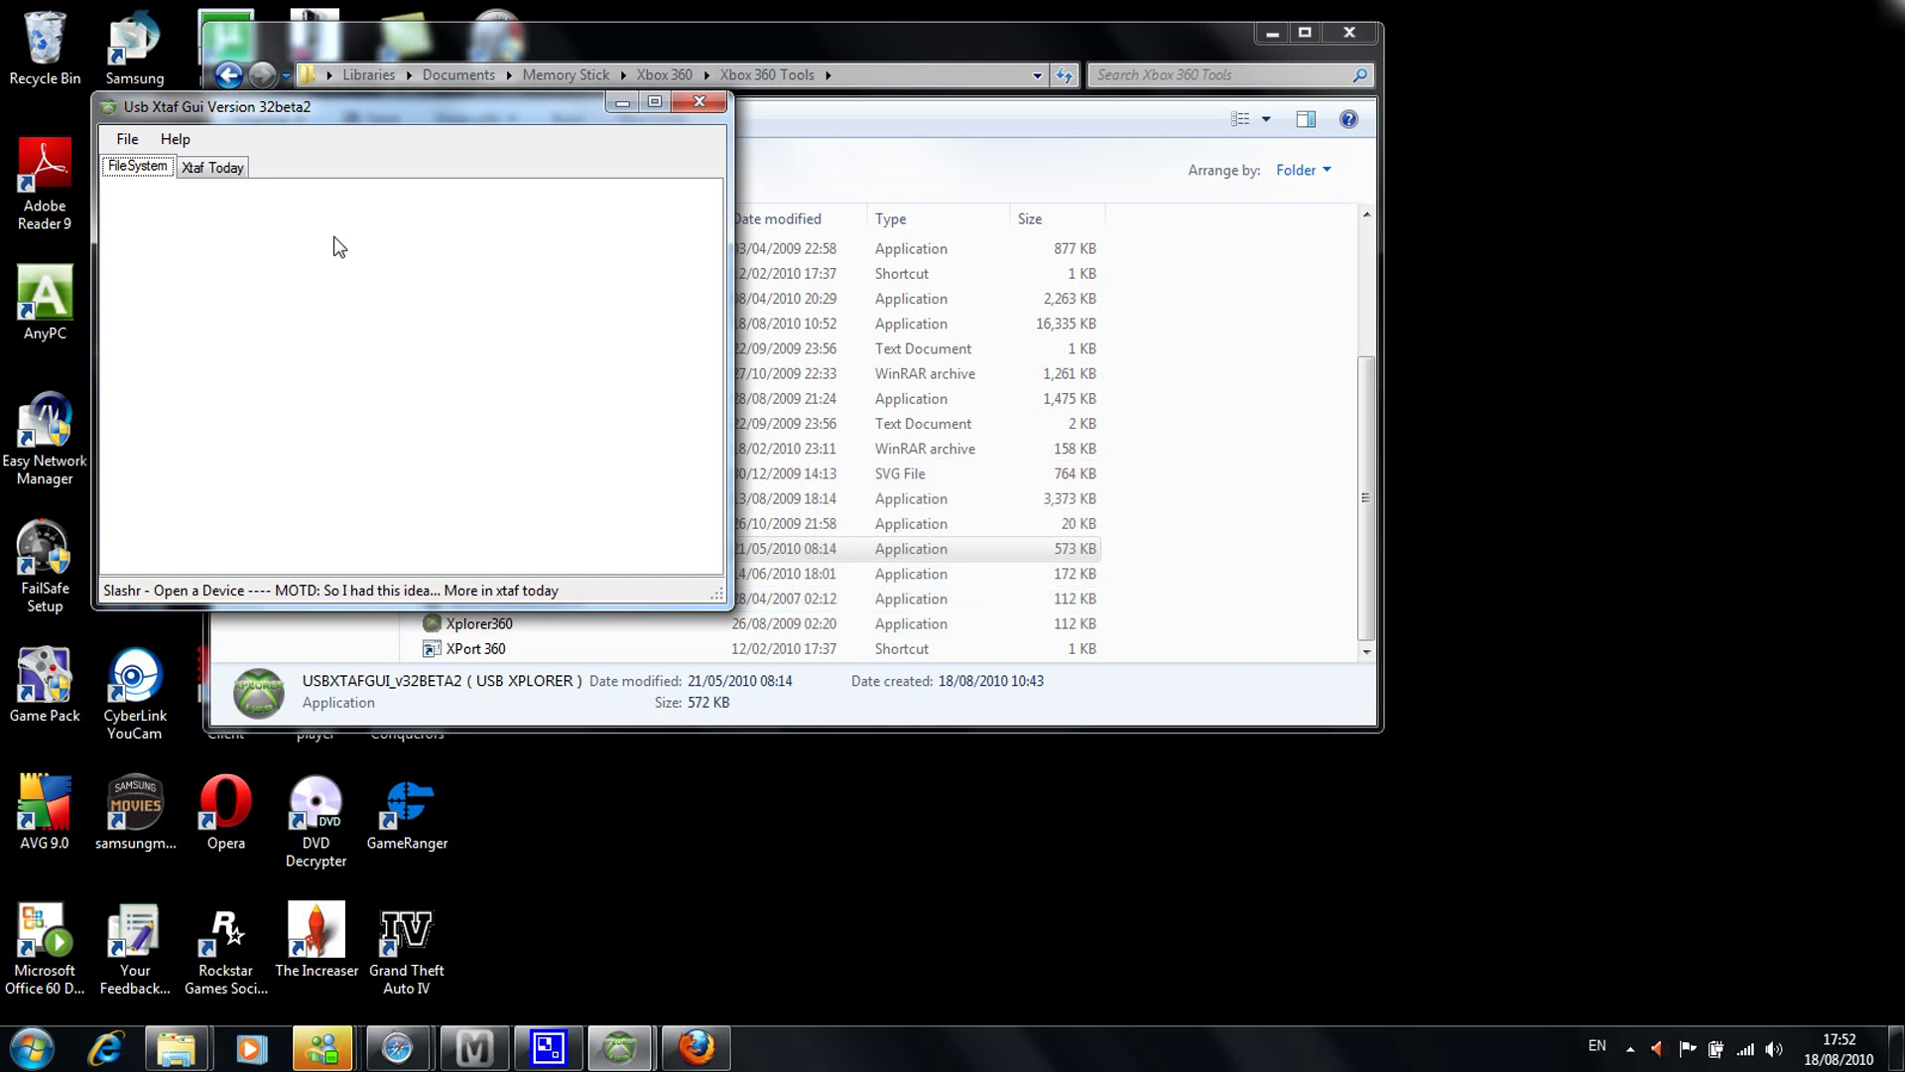
# - Open Removable Disk (H:) manually via File > Open Manually, then dismiss both initialization errors
pyautogui.click(127, 139)
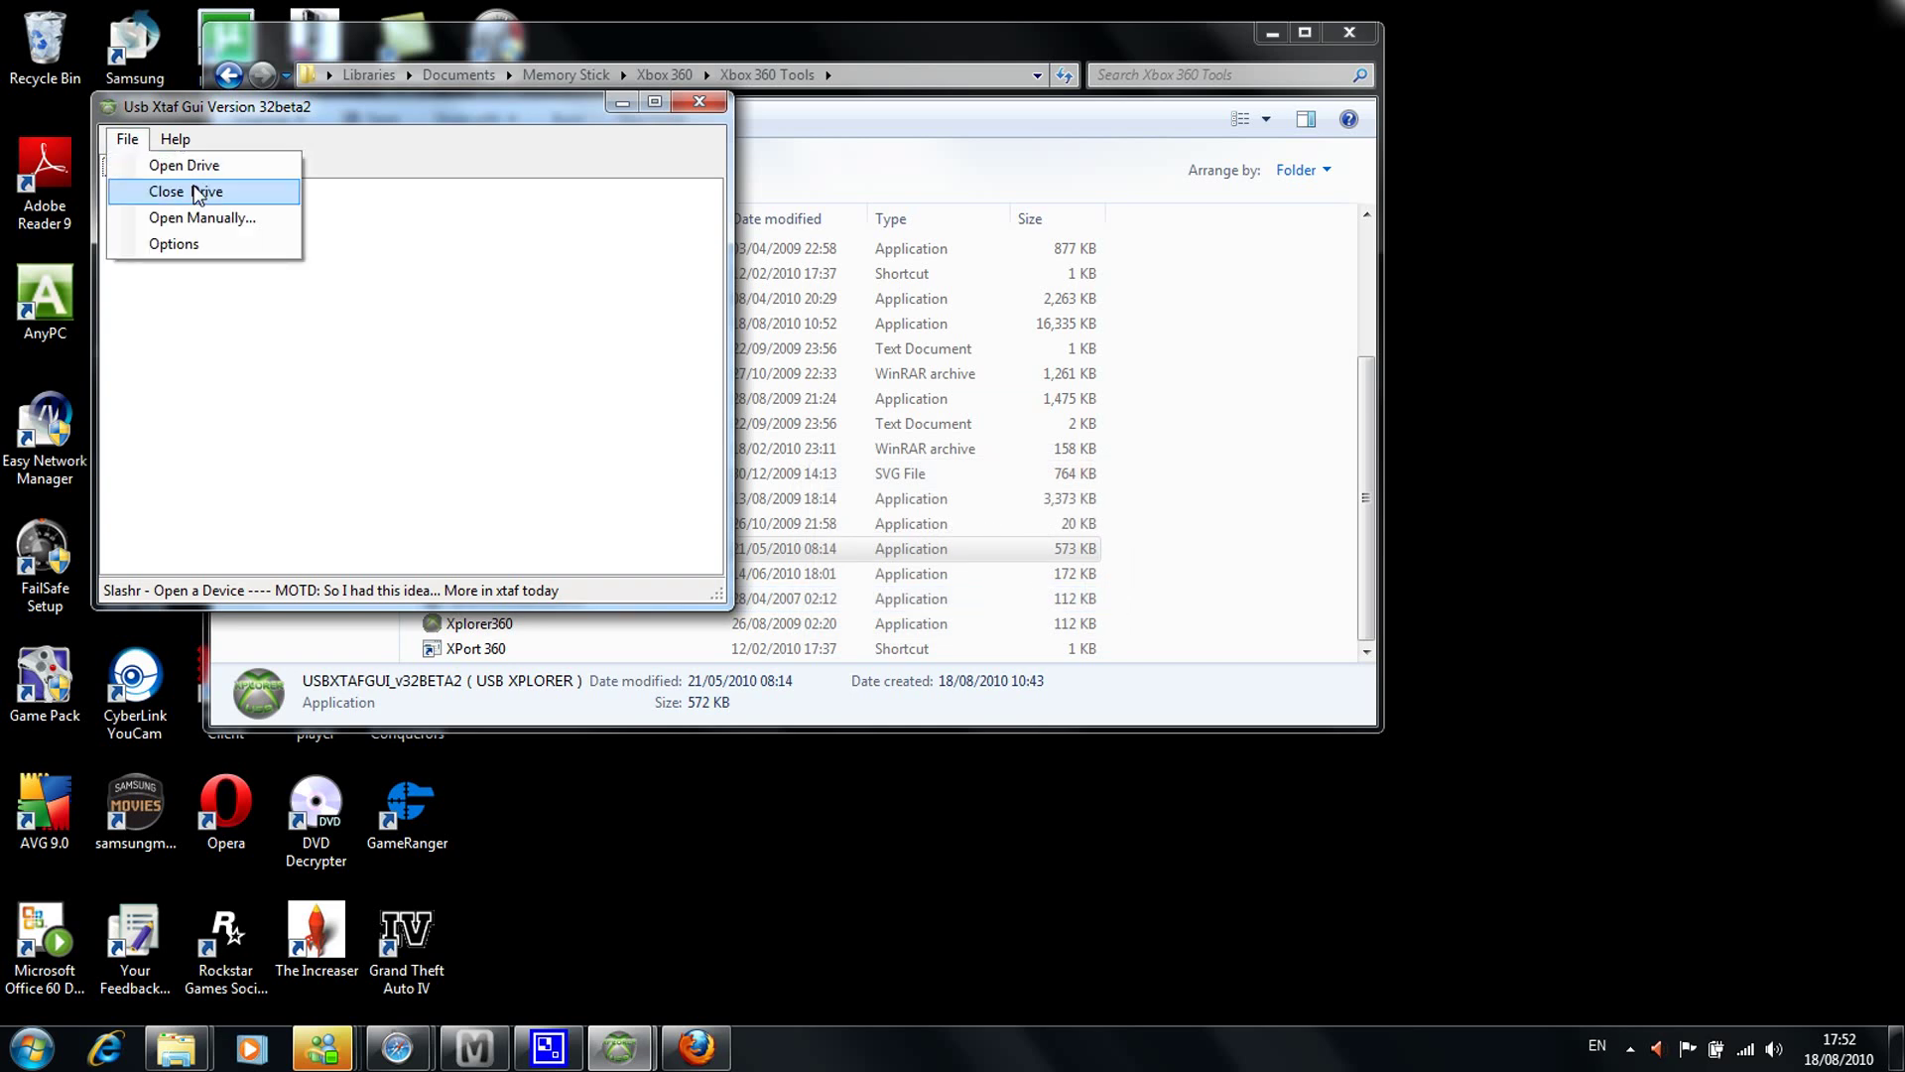
pyautogui.click(221, 219)
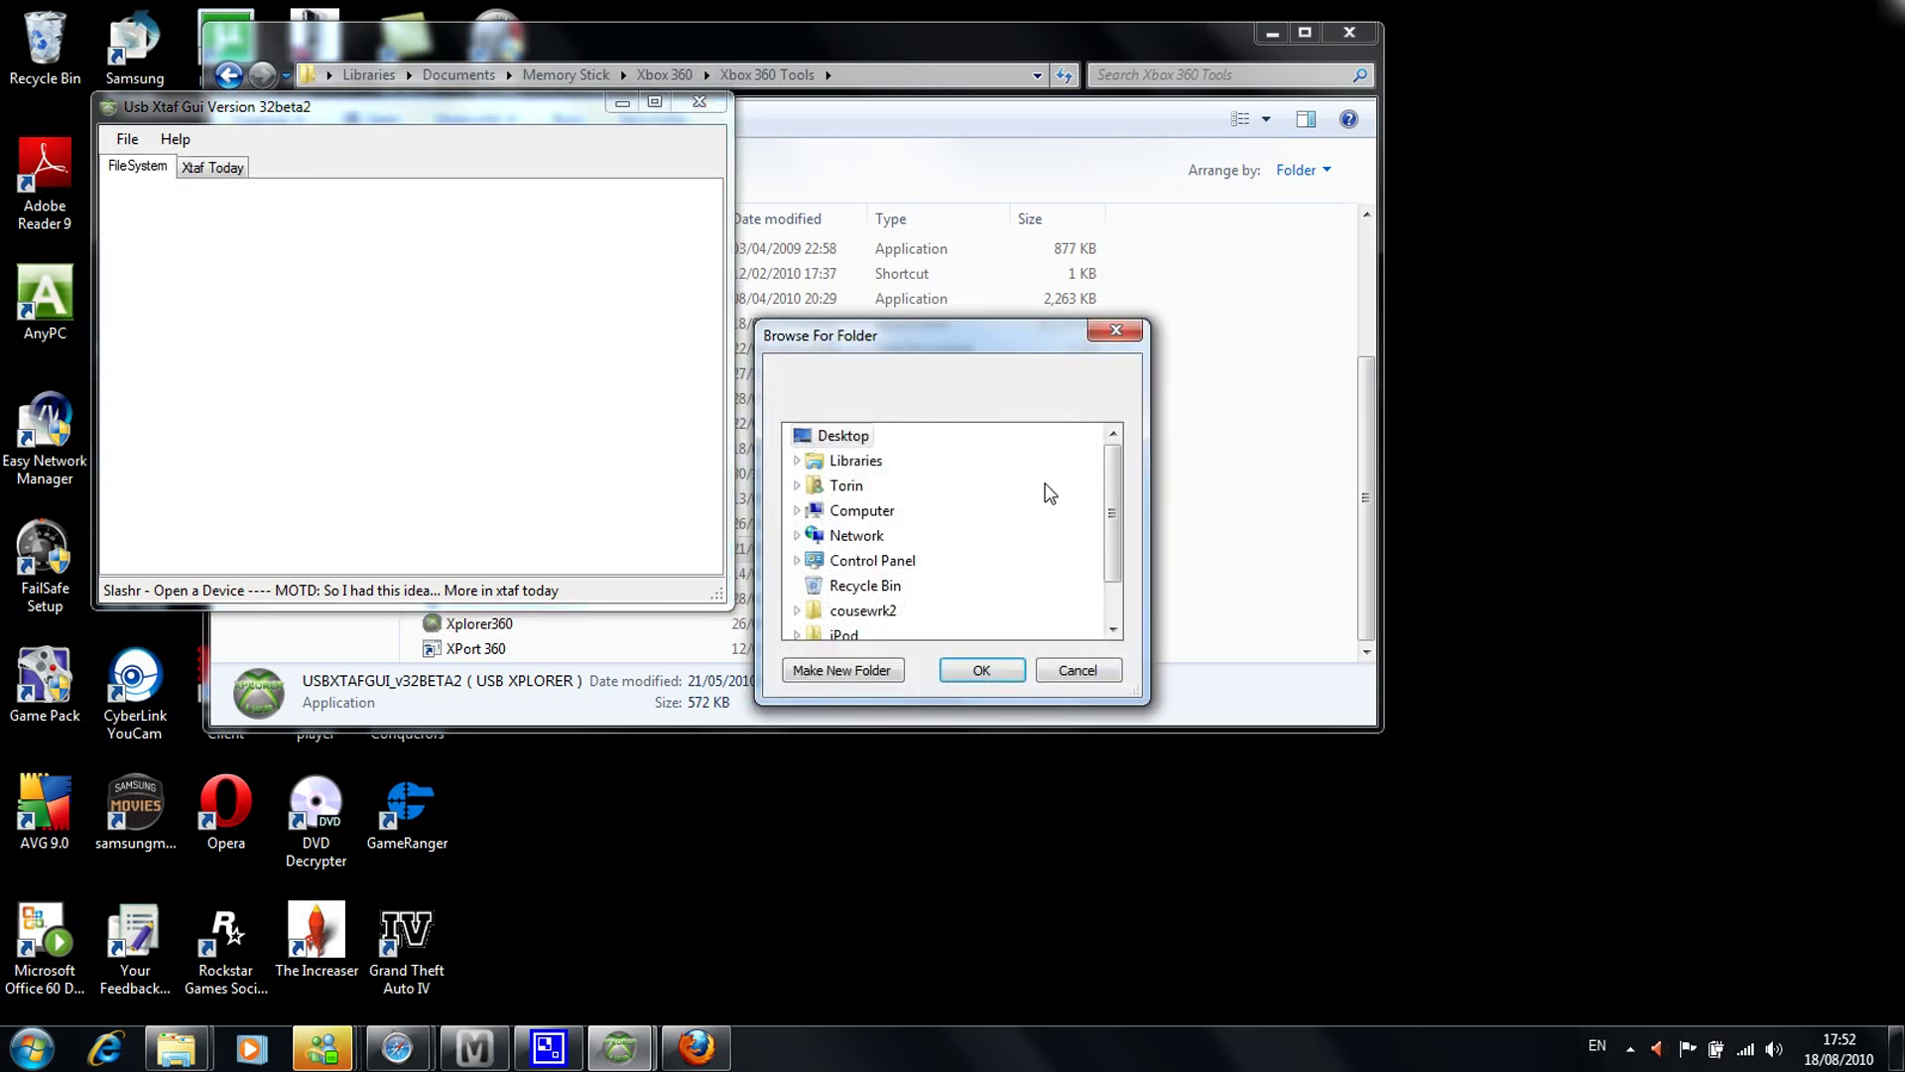
pyautogui.click(797, 510)
pyautogui.click(905, 610)
pyautogui.moveTo(893, 619)
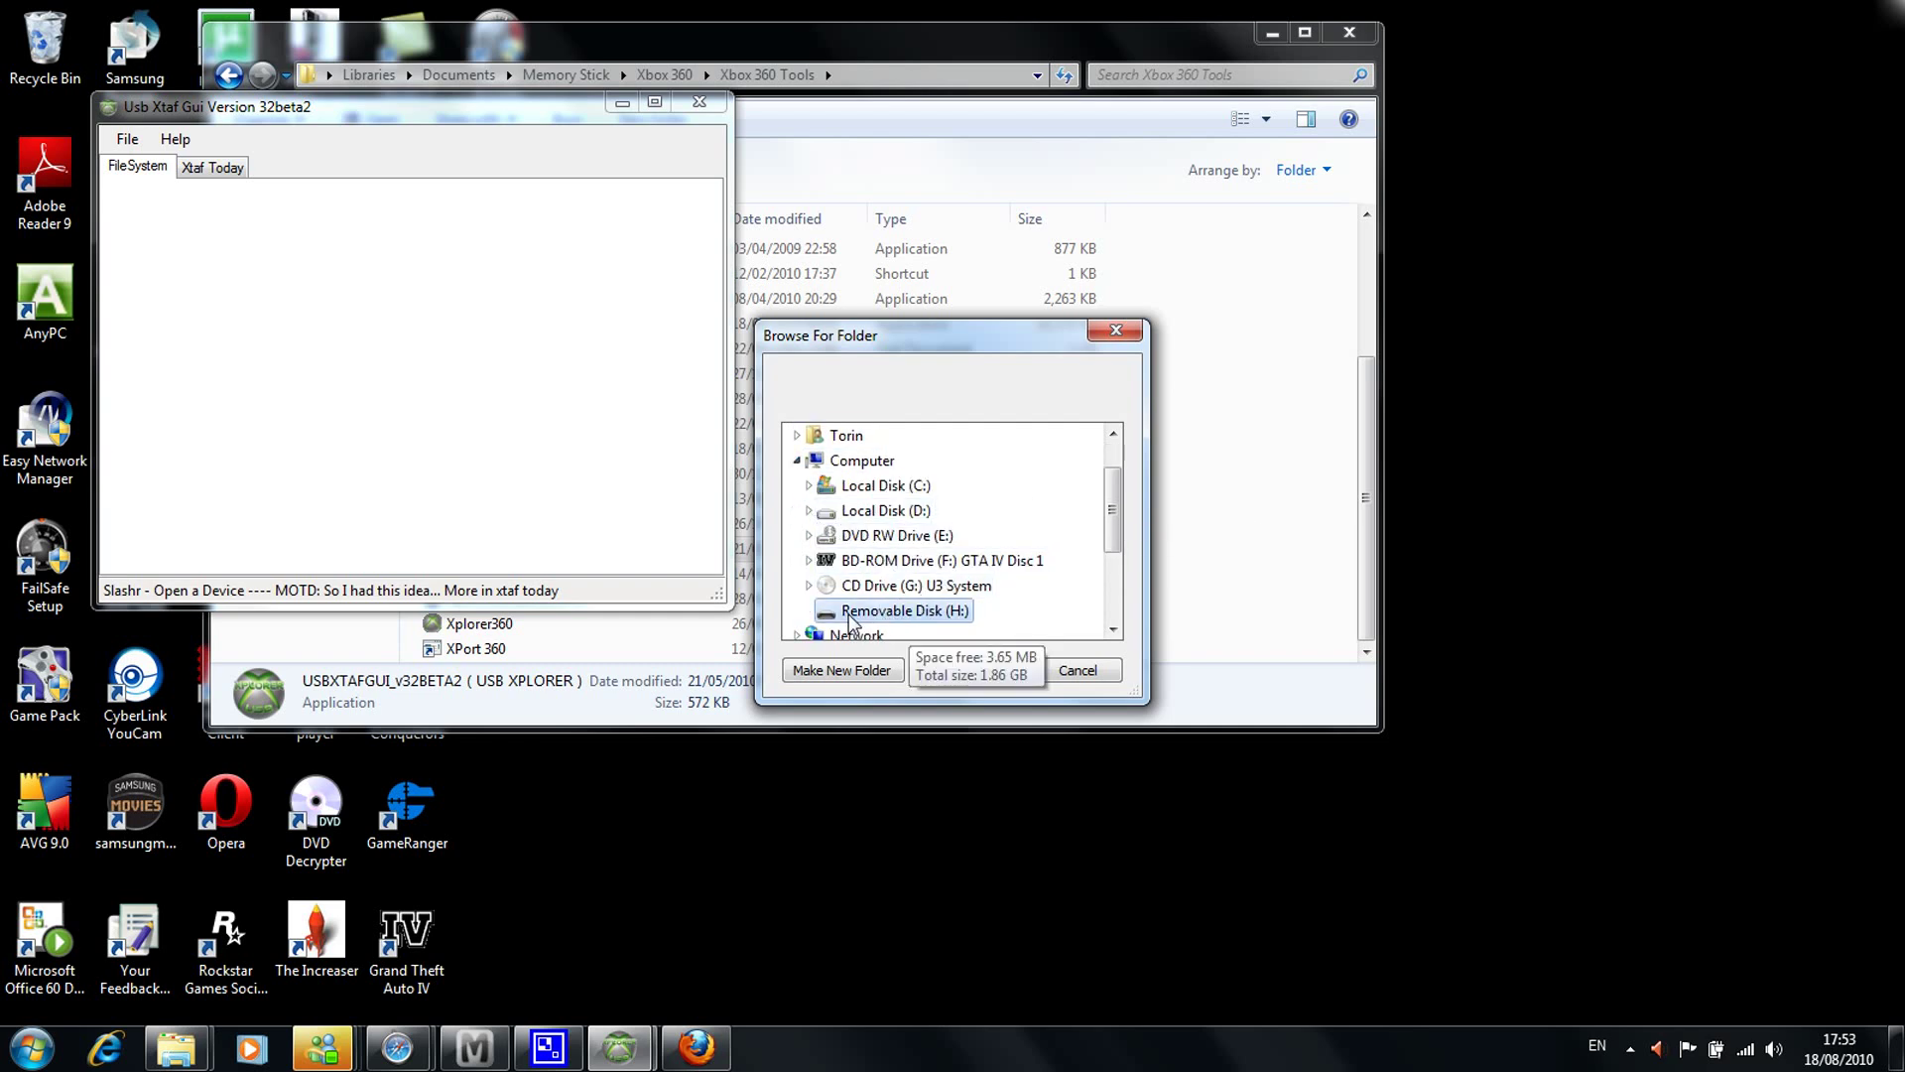
pyautogui.click(981, 660)
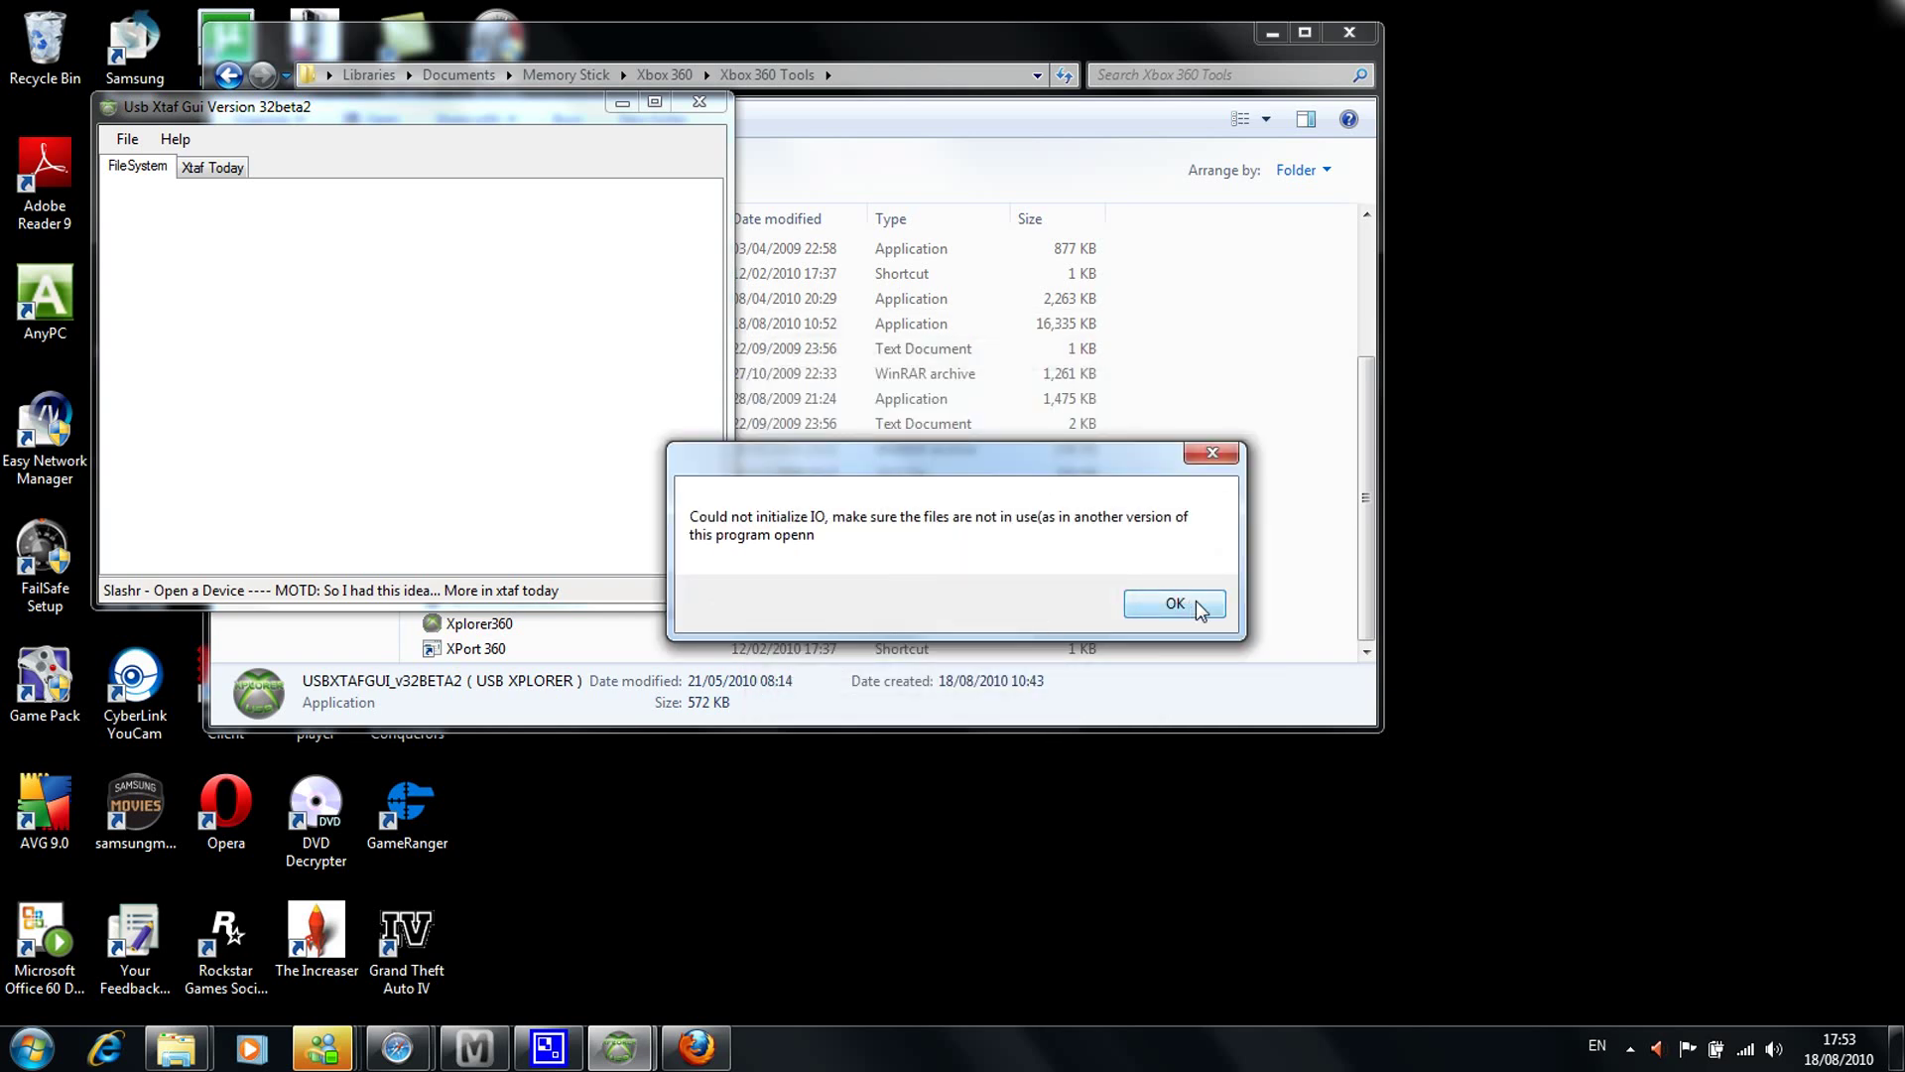
pyautogui.click(1195, 601)
pyautogui.click(1159, 602)
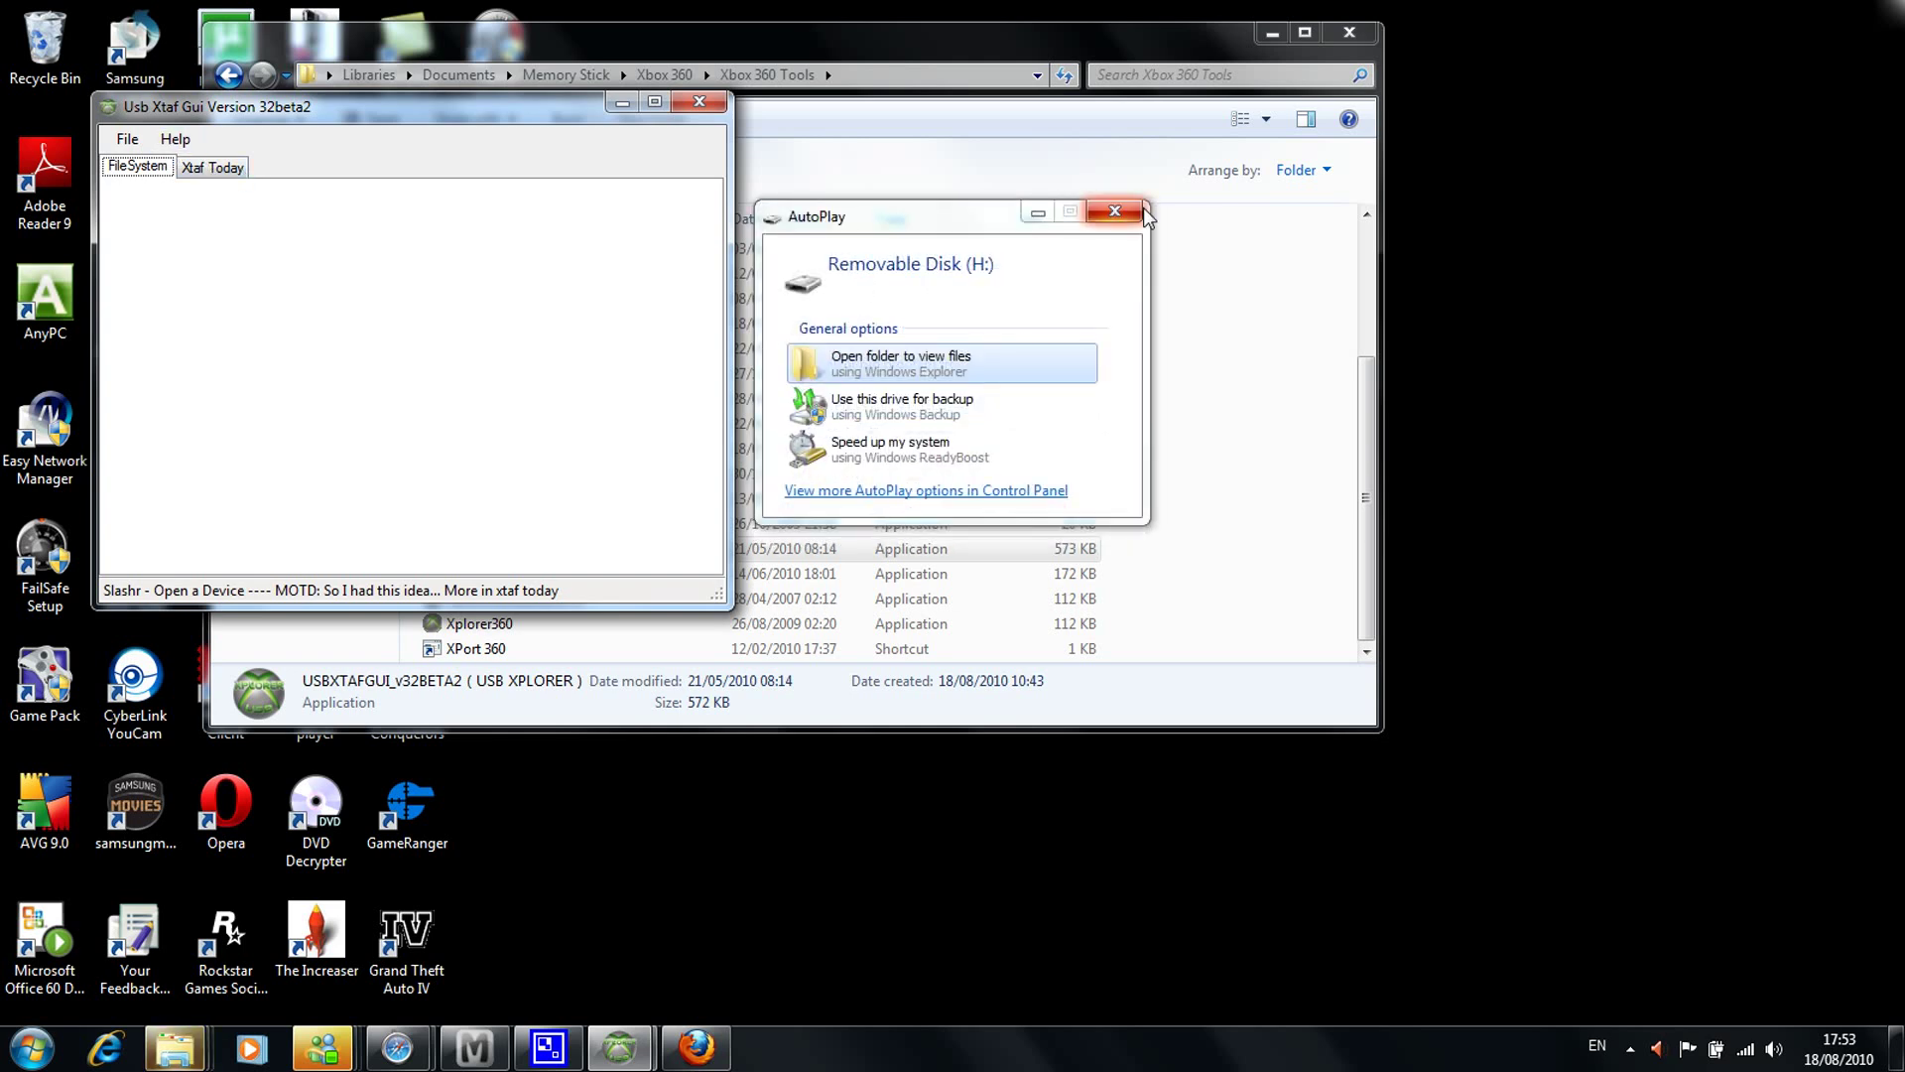
# - Close AutoPlay, open the Xbox drive, and expand Data Partition > Content to show E00002F6FA45D533
pyautogui.click(1115, 211)
pyautogui.click(146, 155)
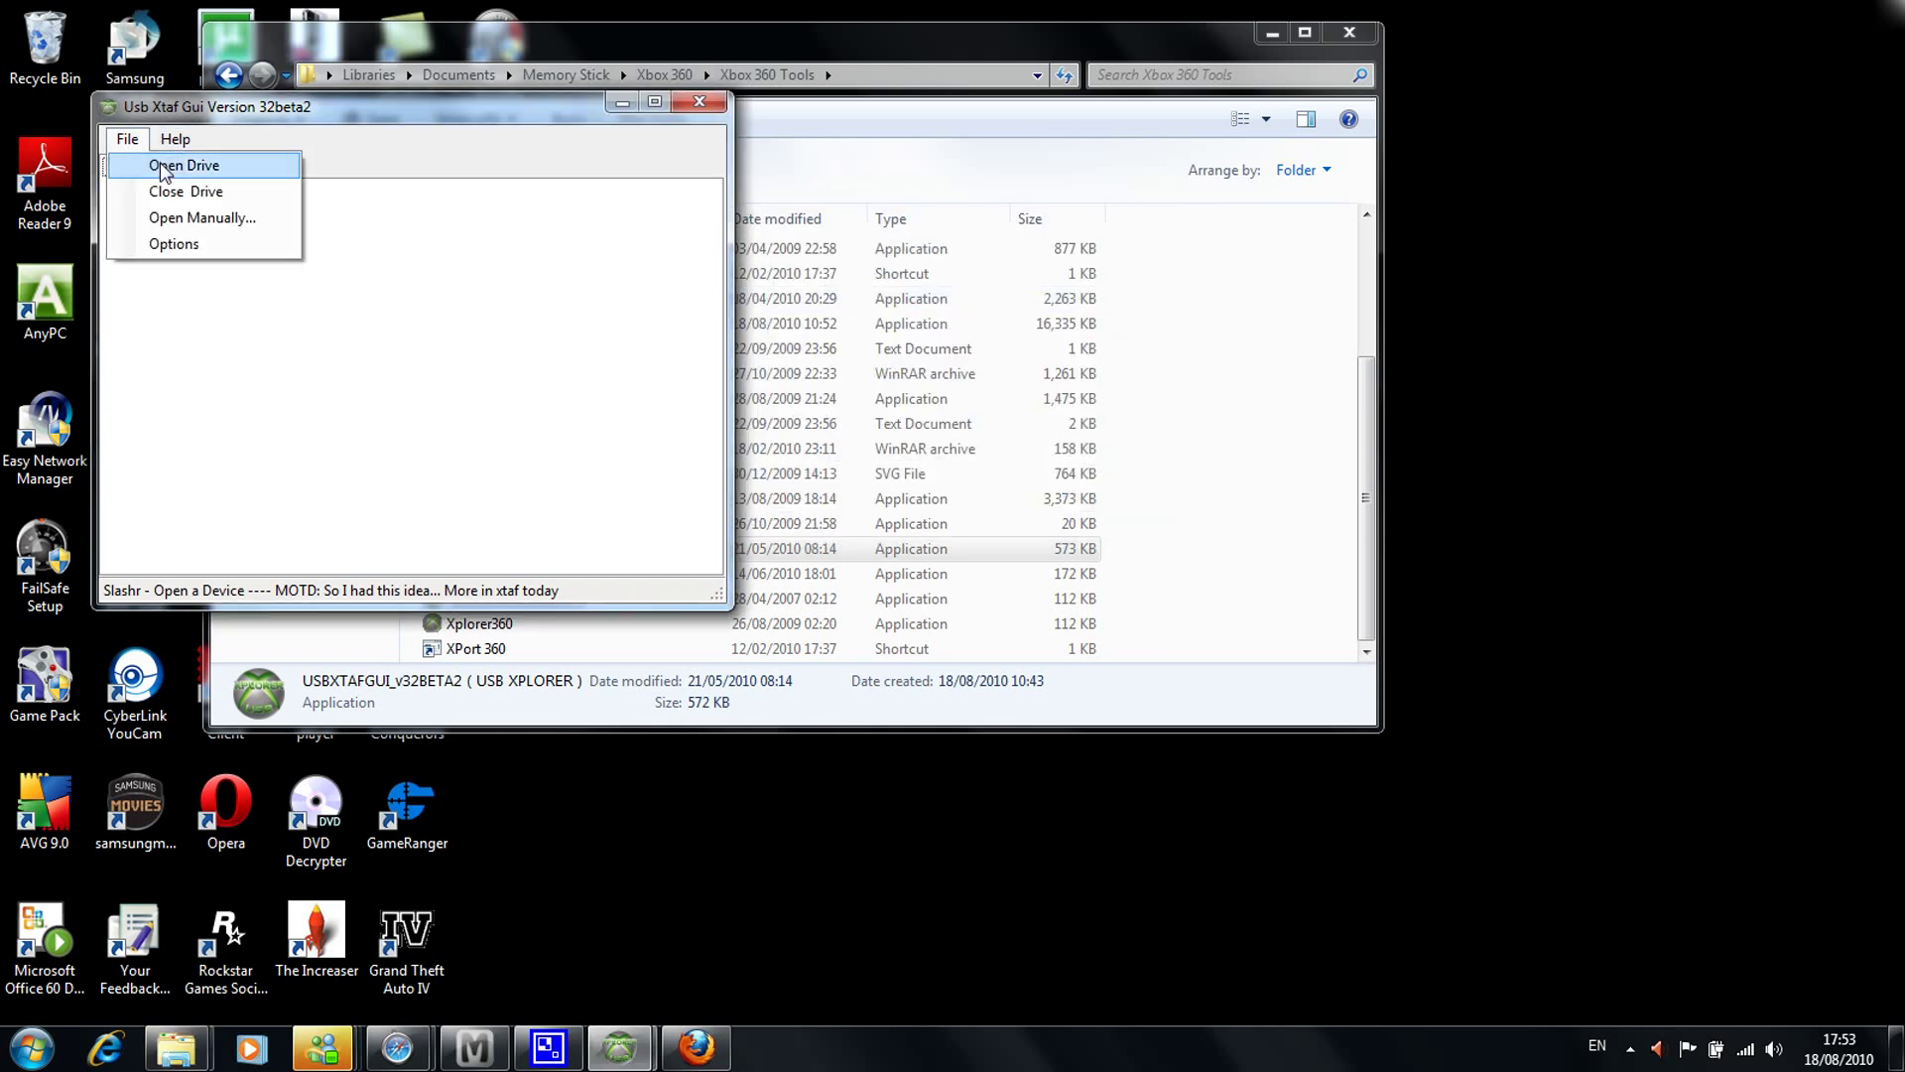
pyautogui.click(171, 173)
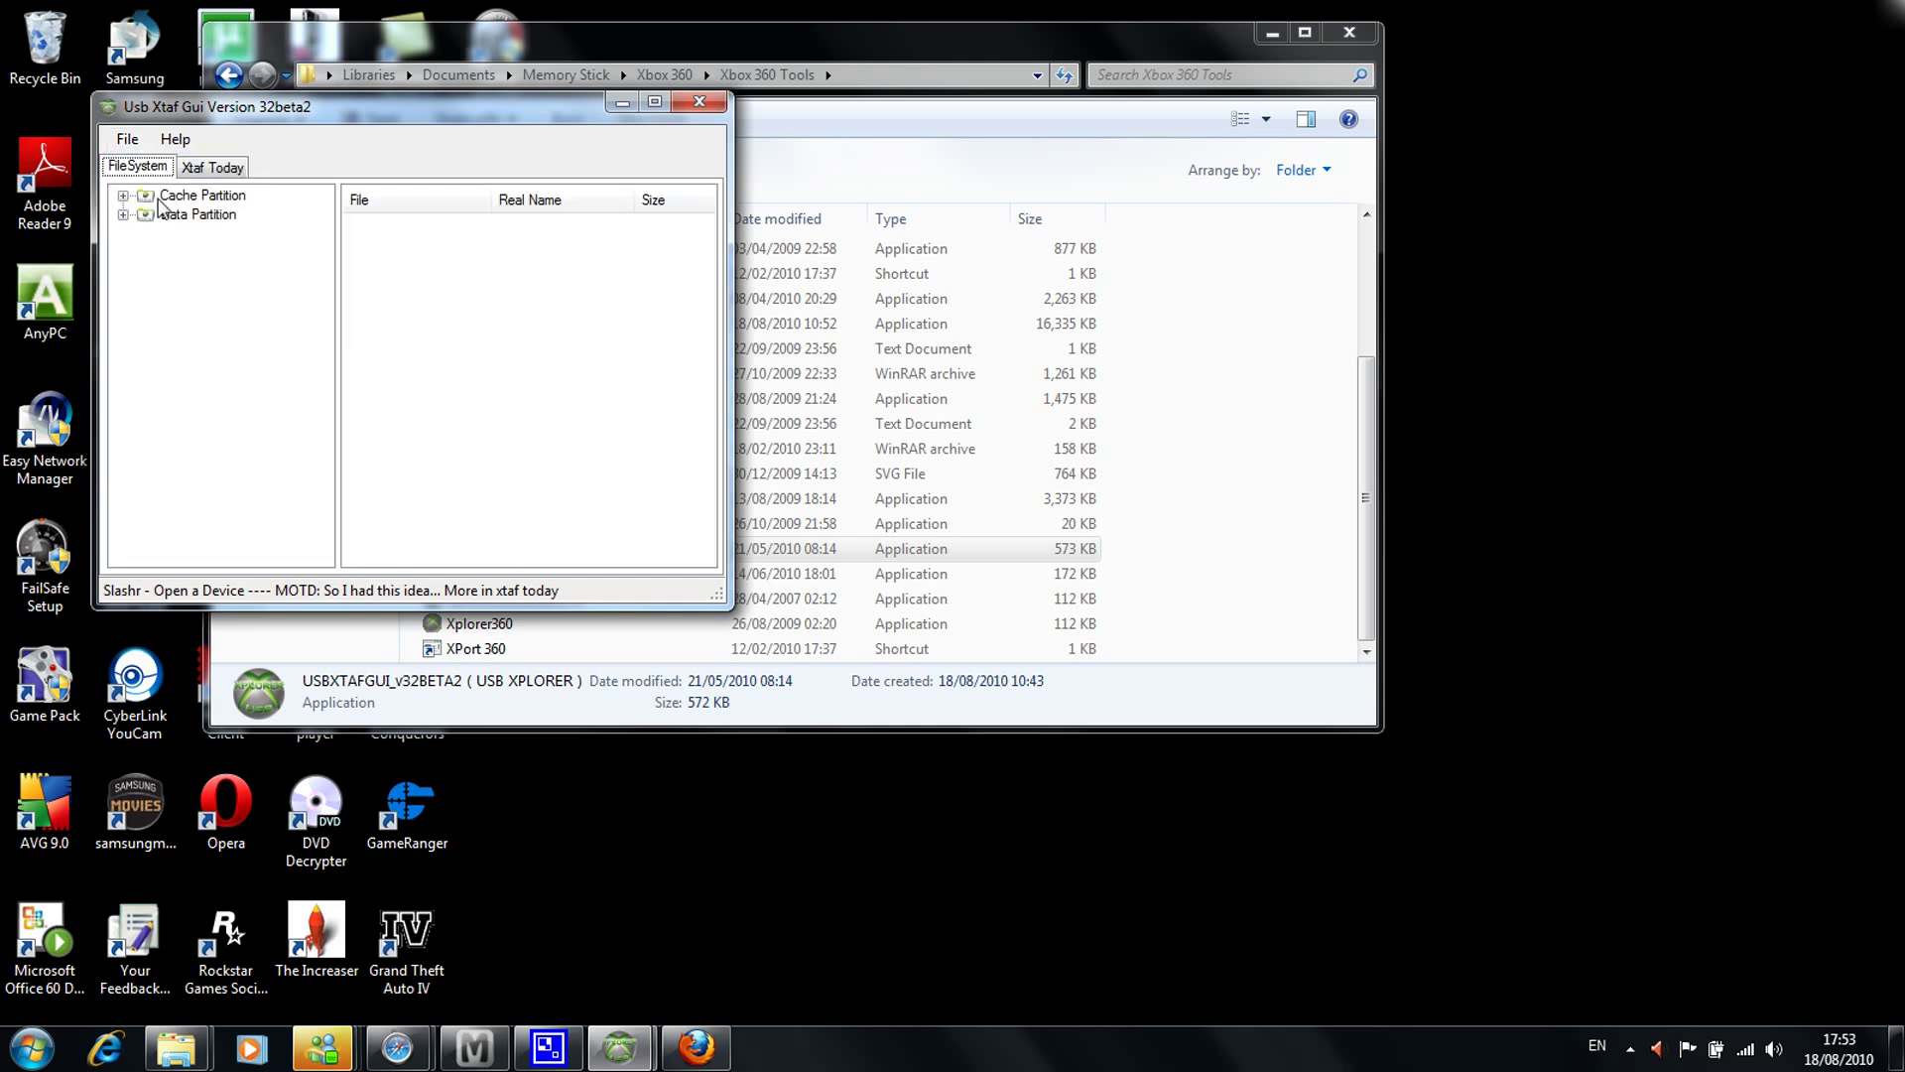
pyautogui.click(124, 214)
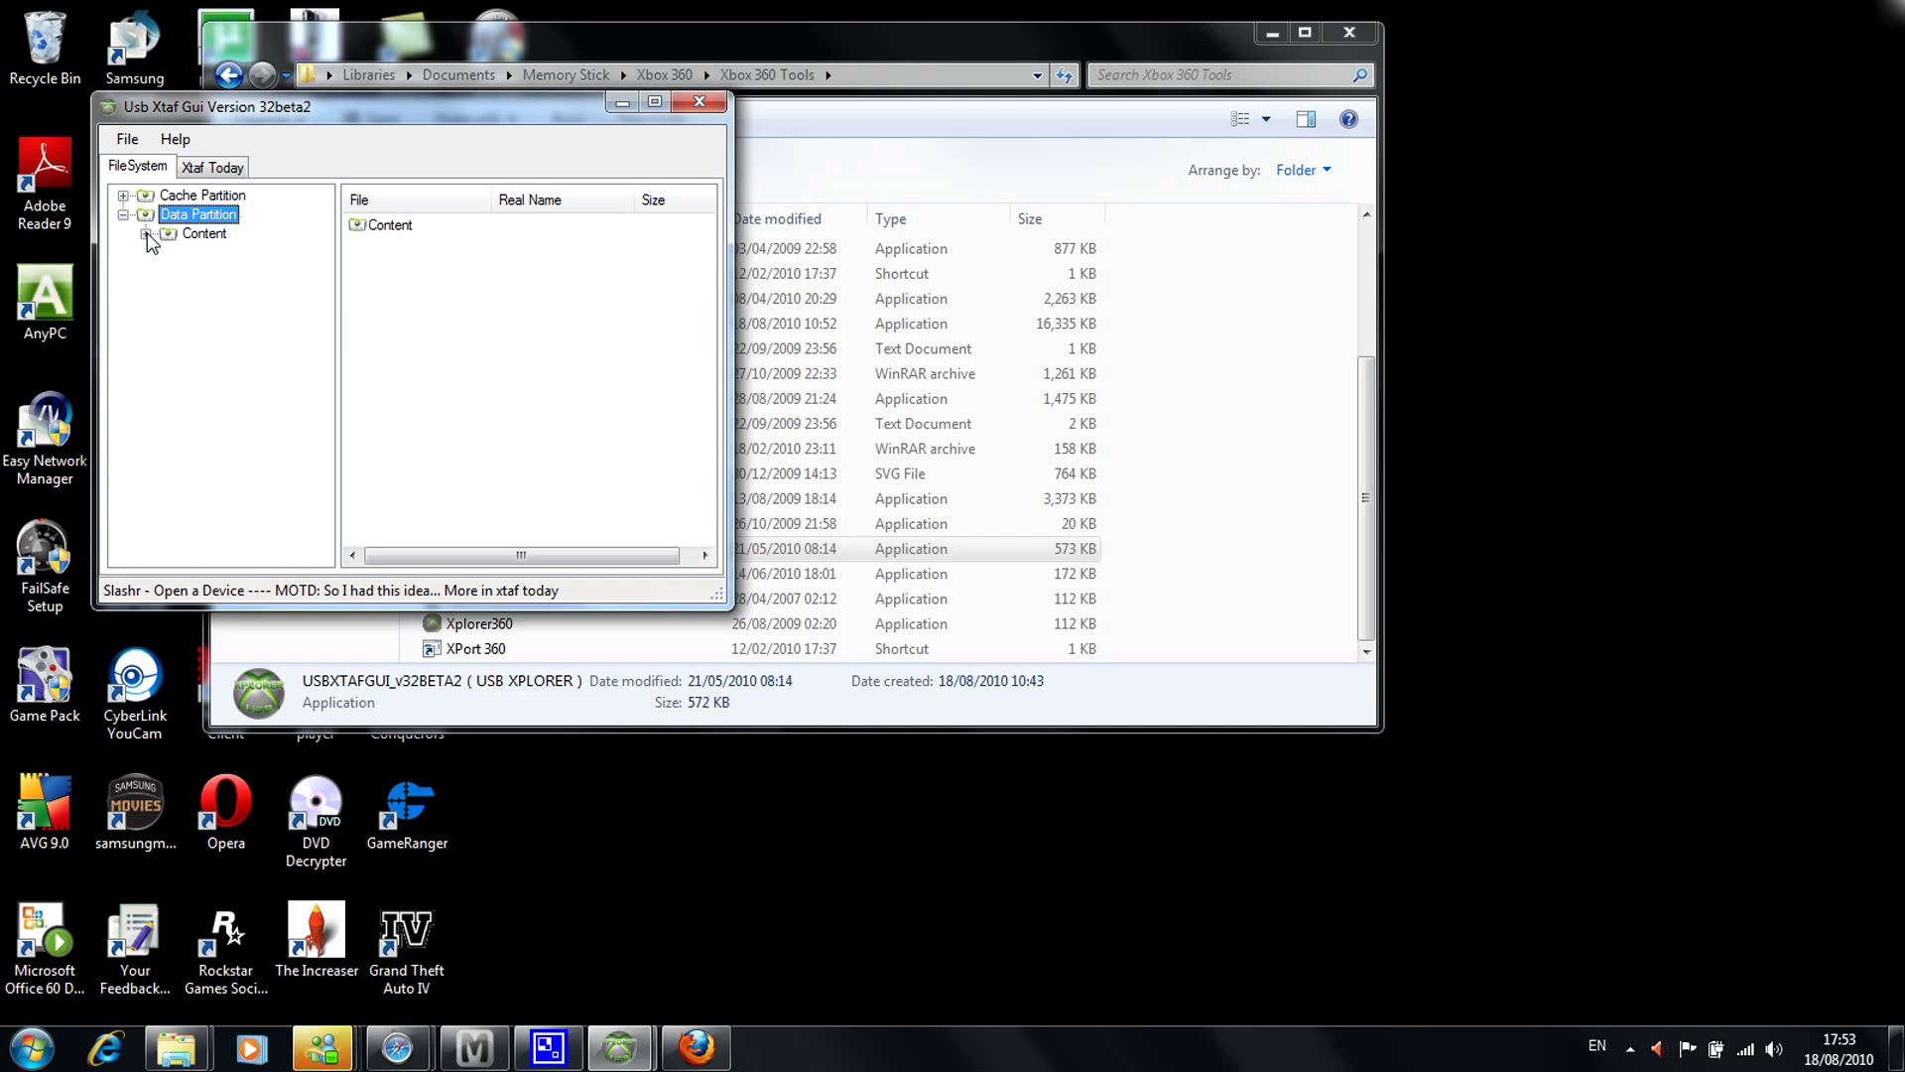
pyautogui.click(146, 236)
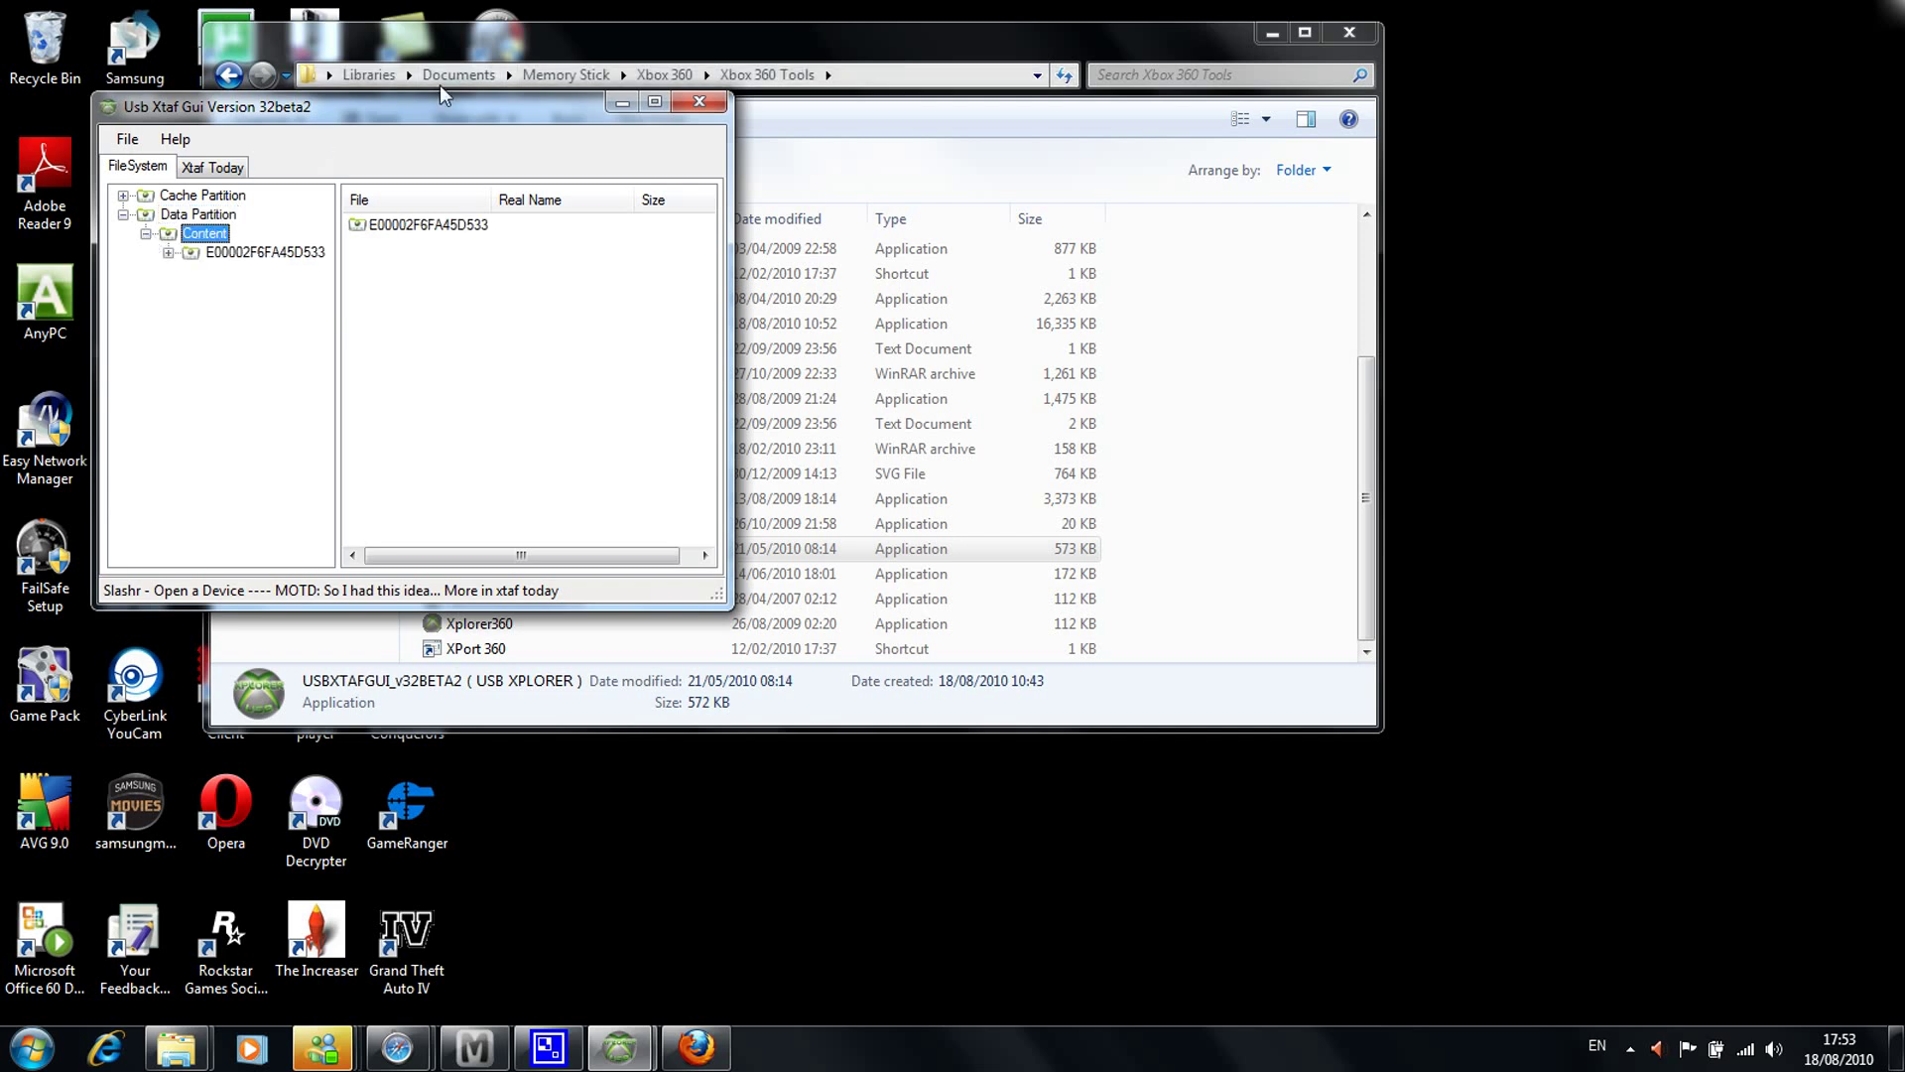
# - Maximize the window, inspect the profile's FFFE07D1 dashboard folder, then return to the Content folder listing
pyautogui.moveTo(443, 99); pyautogui.dragTo(784, 9)
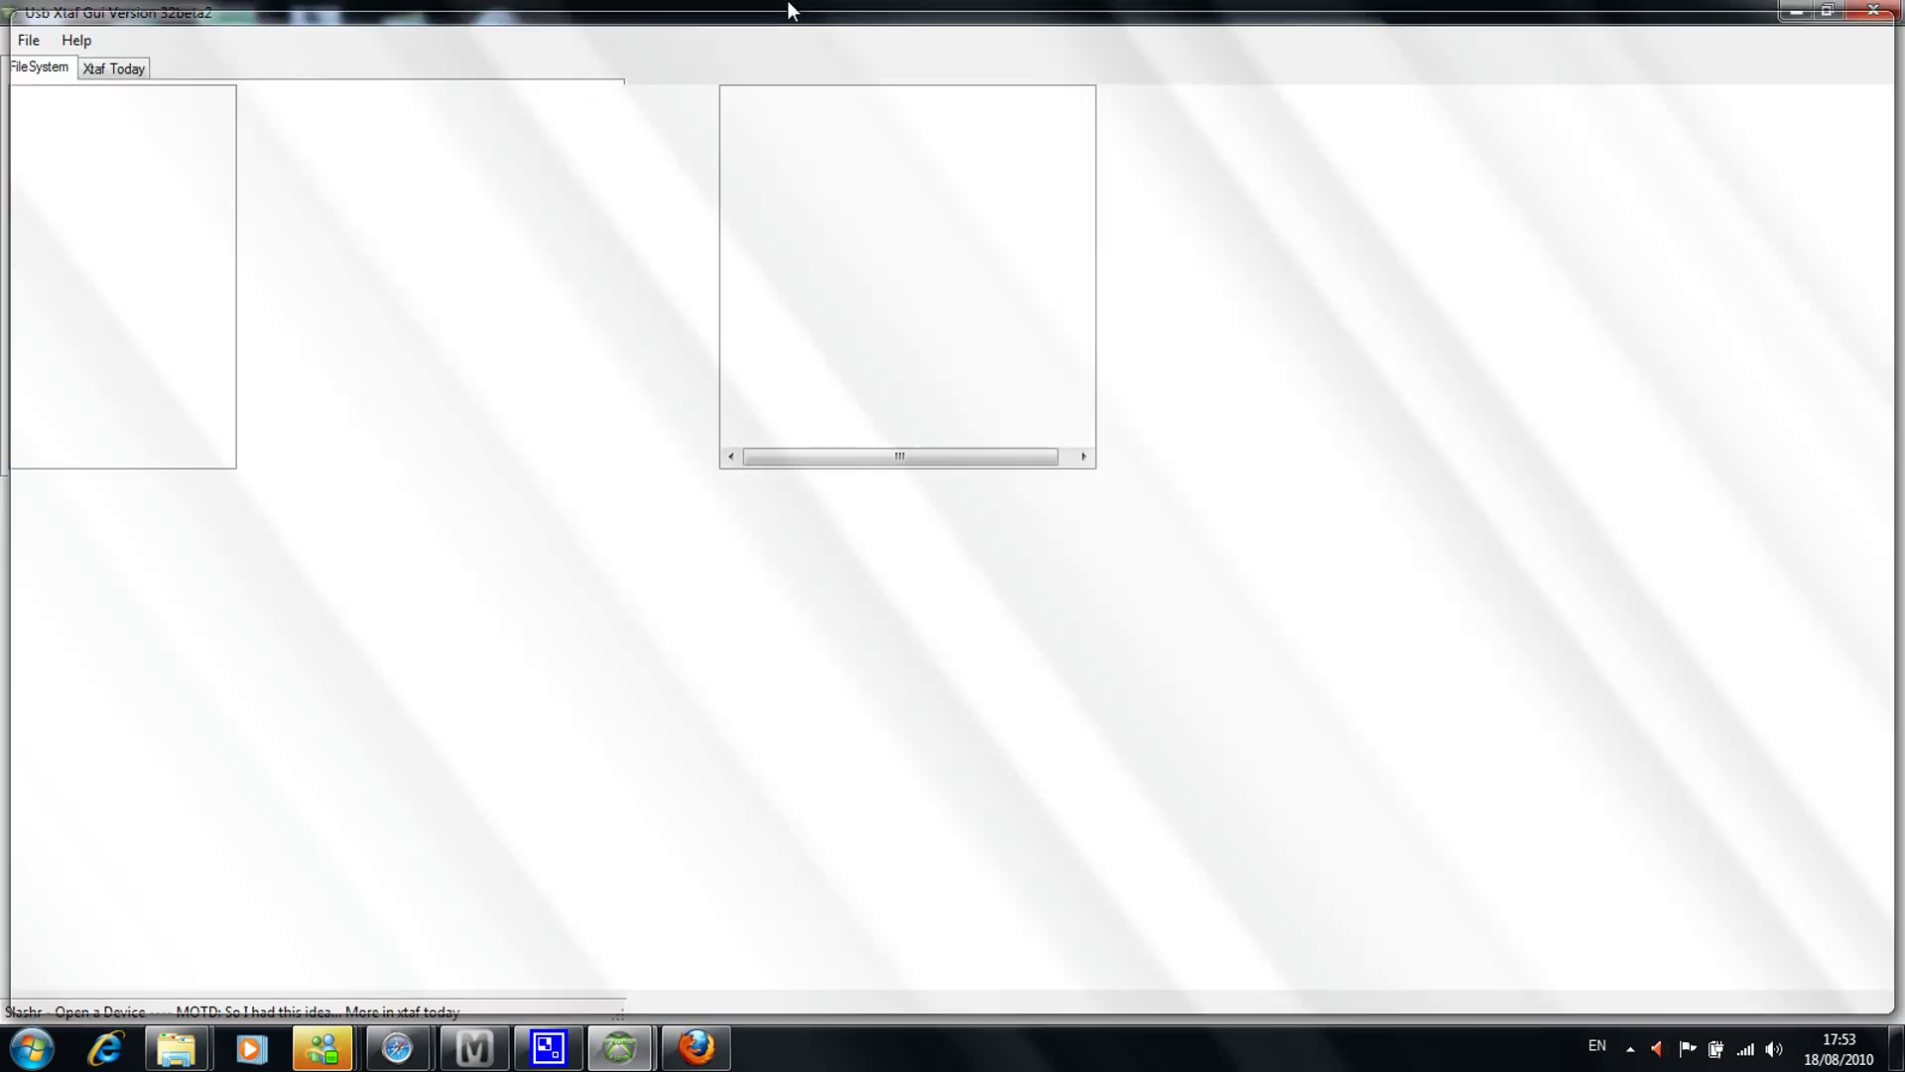
pyautogui.click(72, 154)
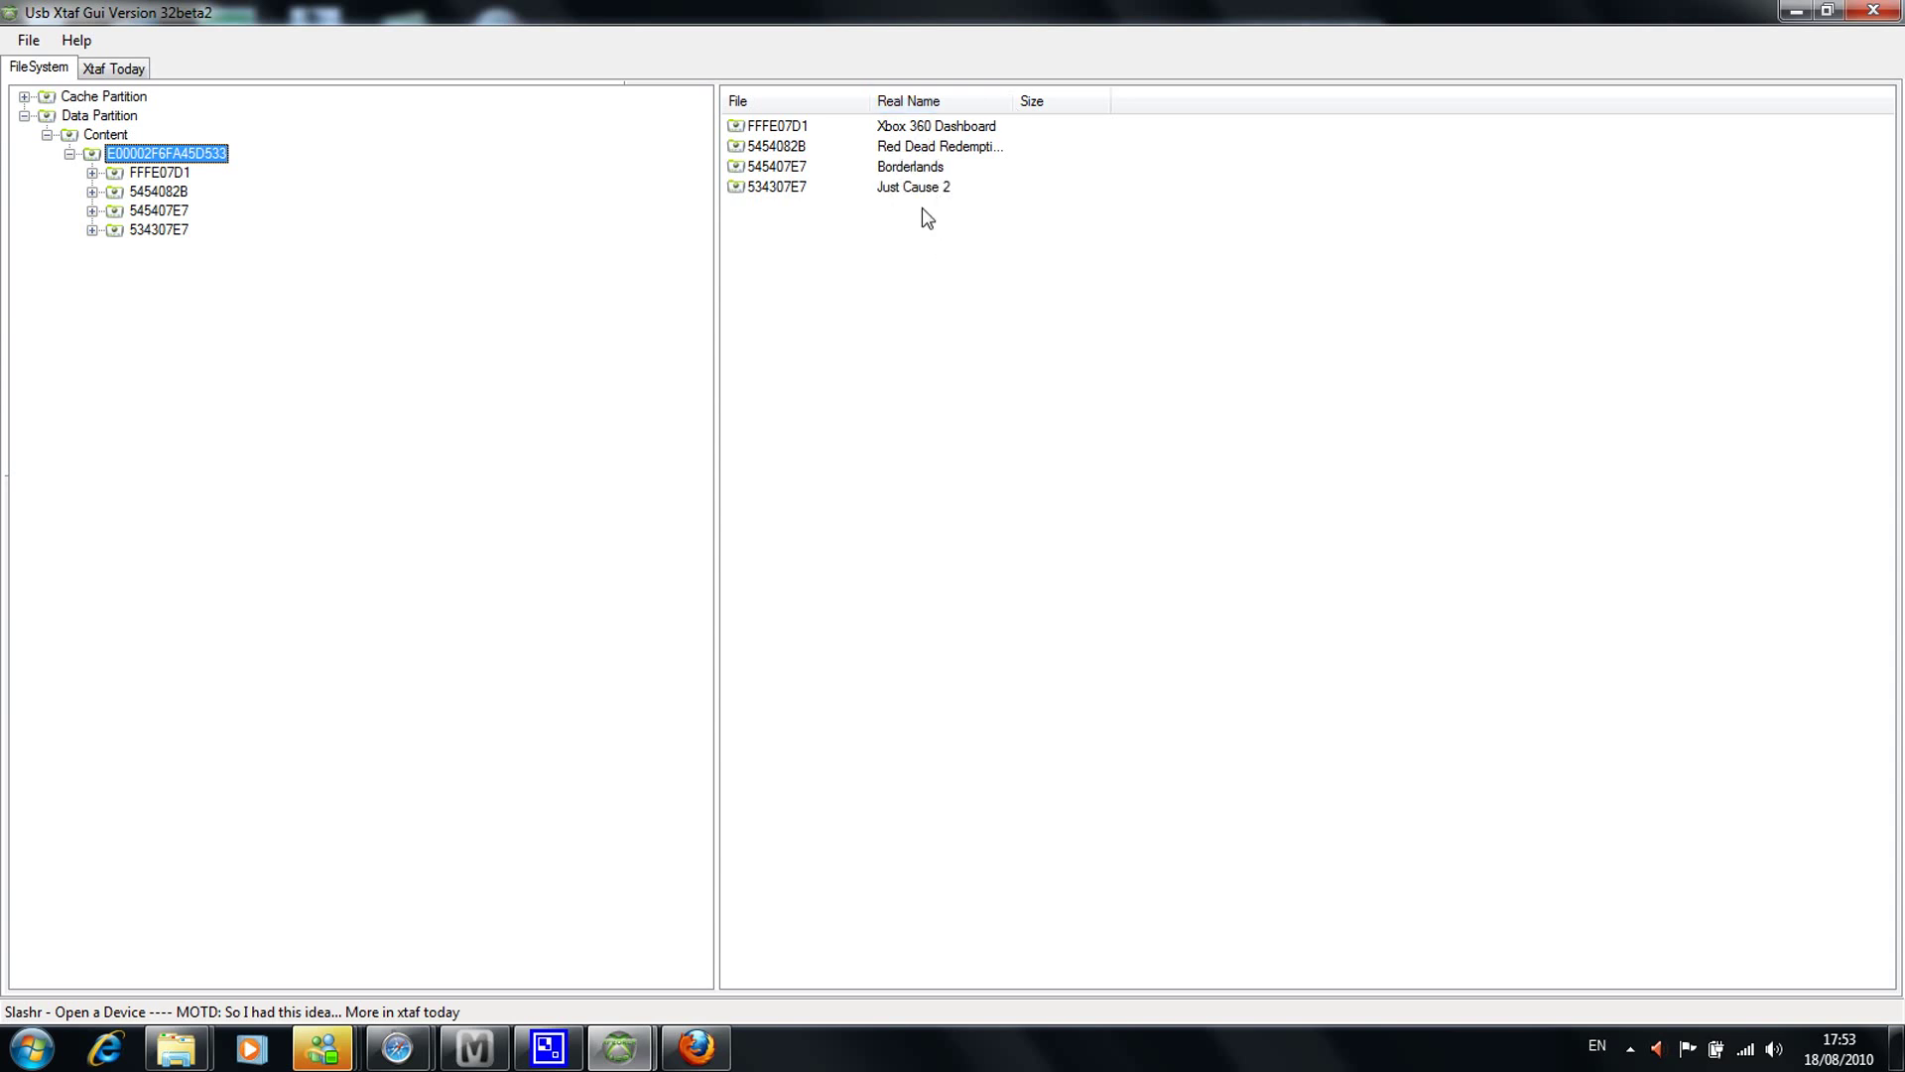
pyautogui.click(756, 130)
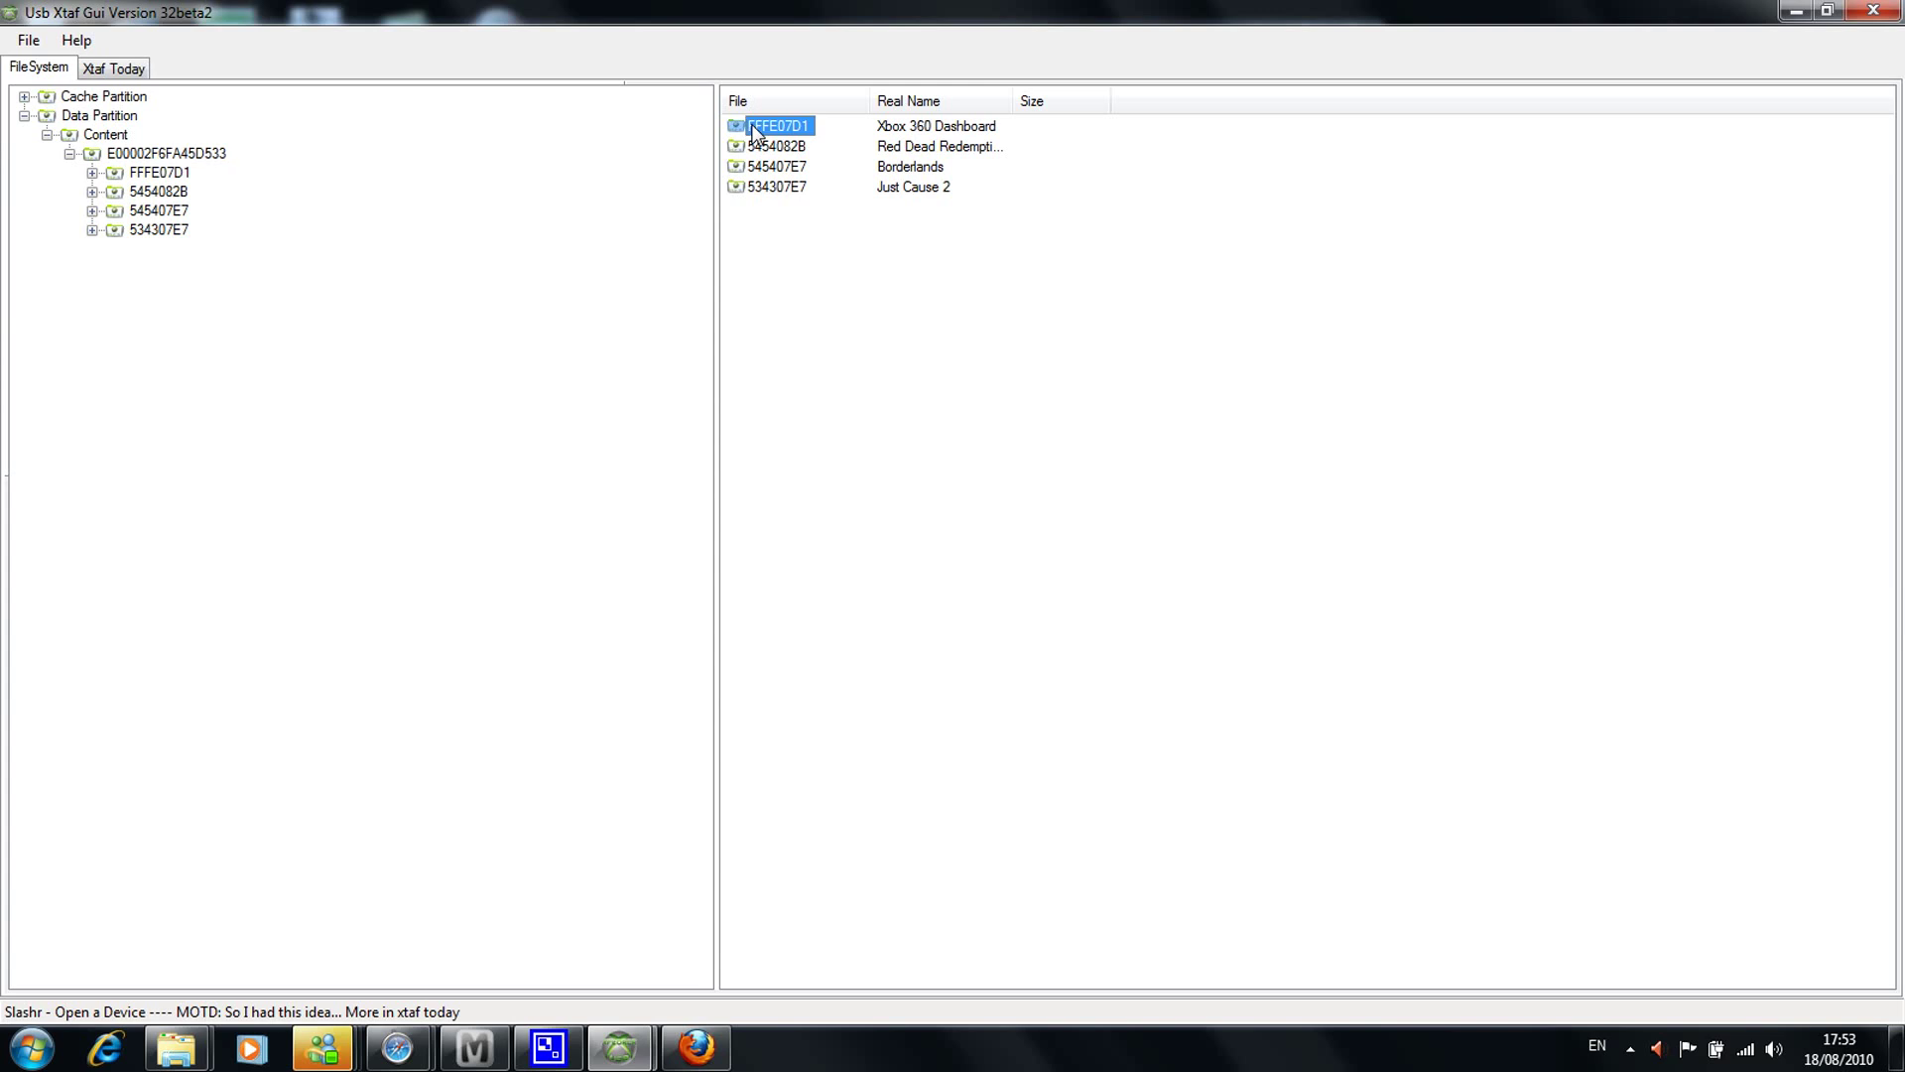
pyautogui.click(161, 175)
pyautogui.click(92, 174)
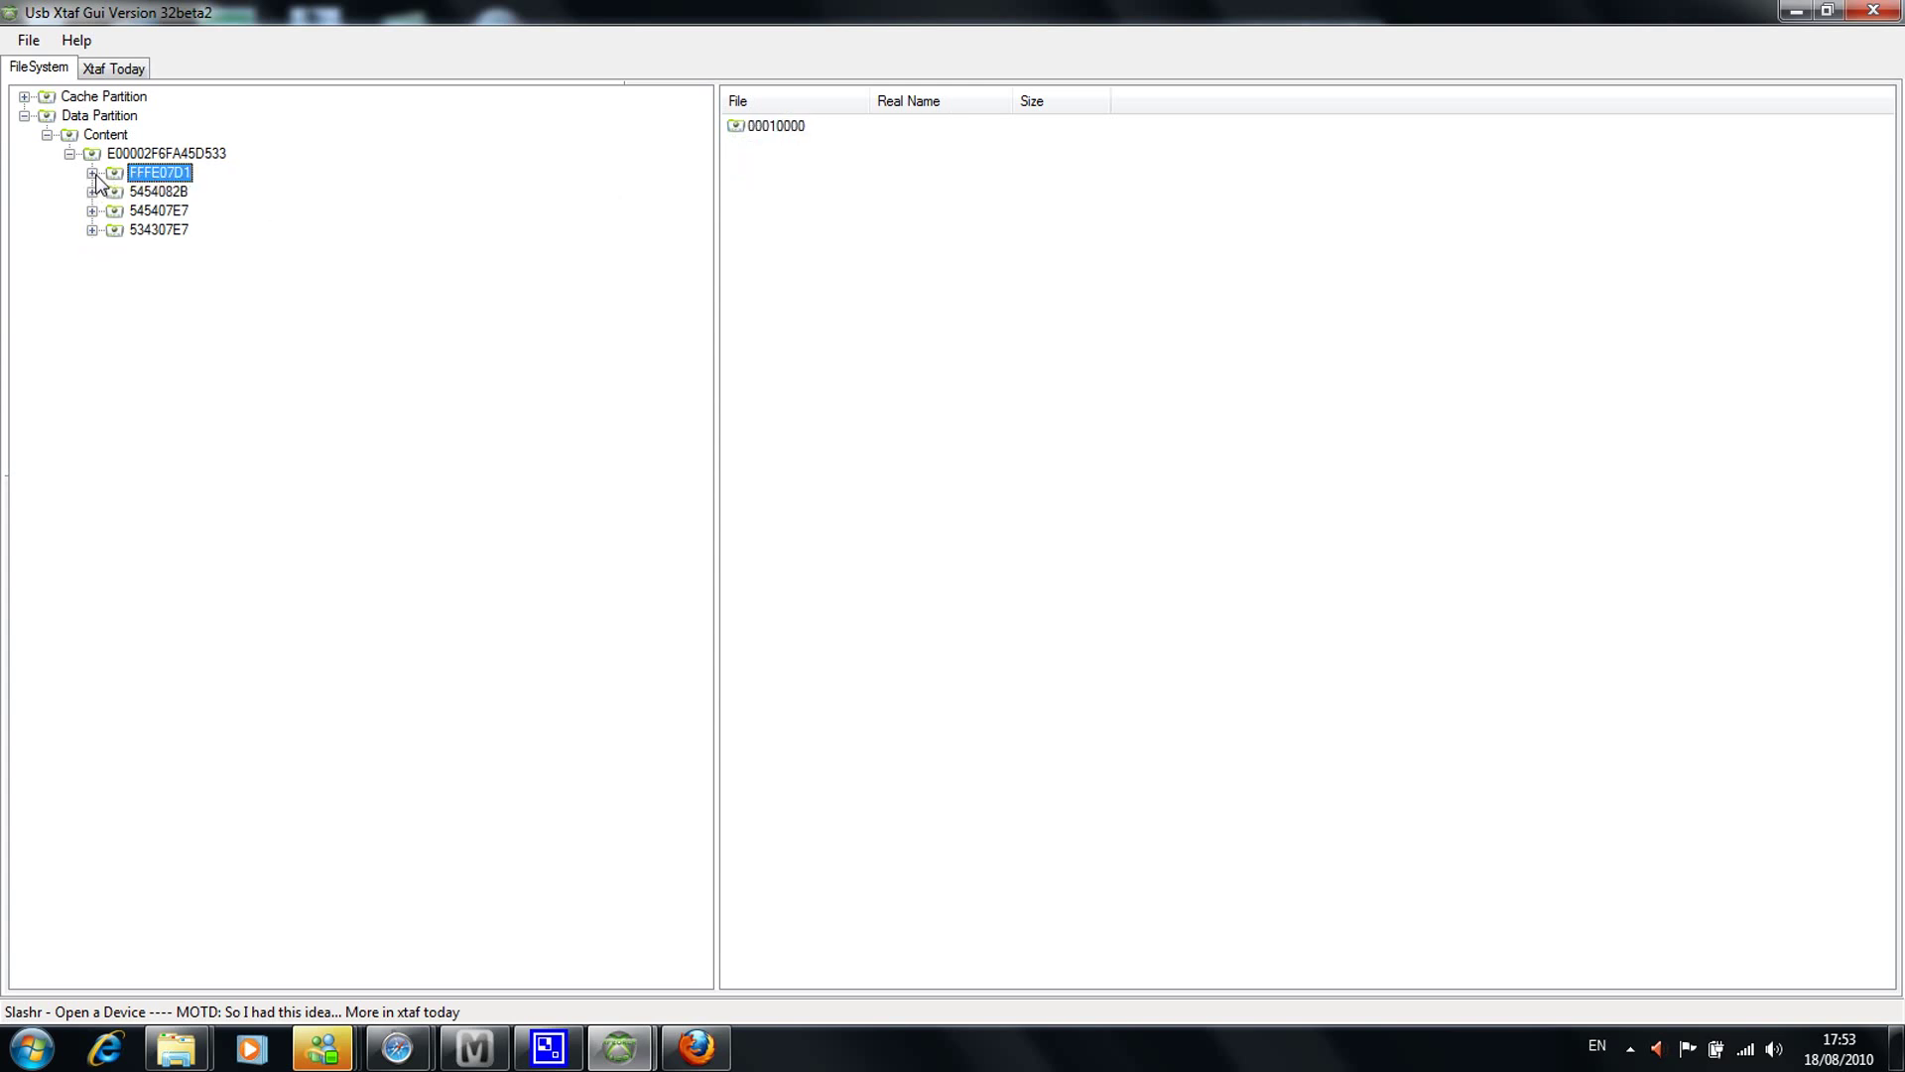
pyautogui.click(70, 153)
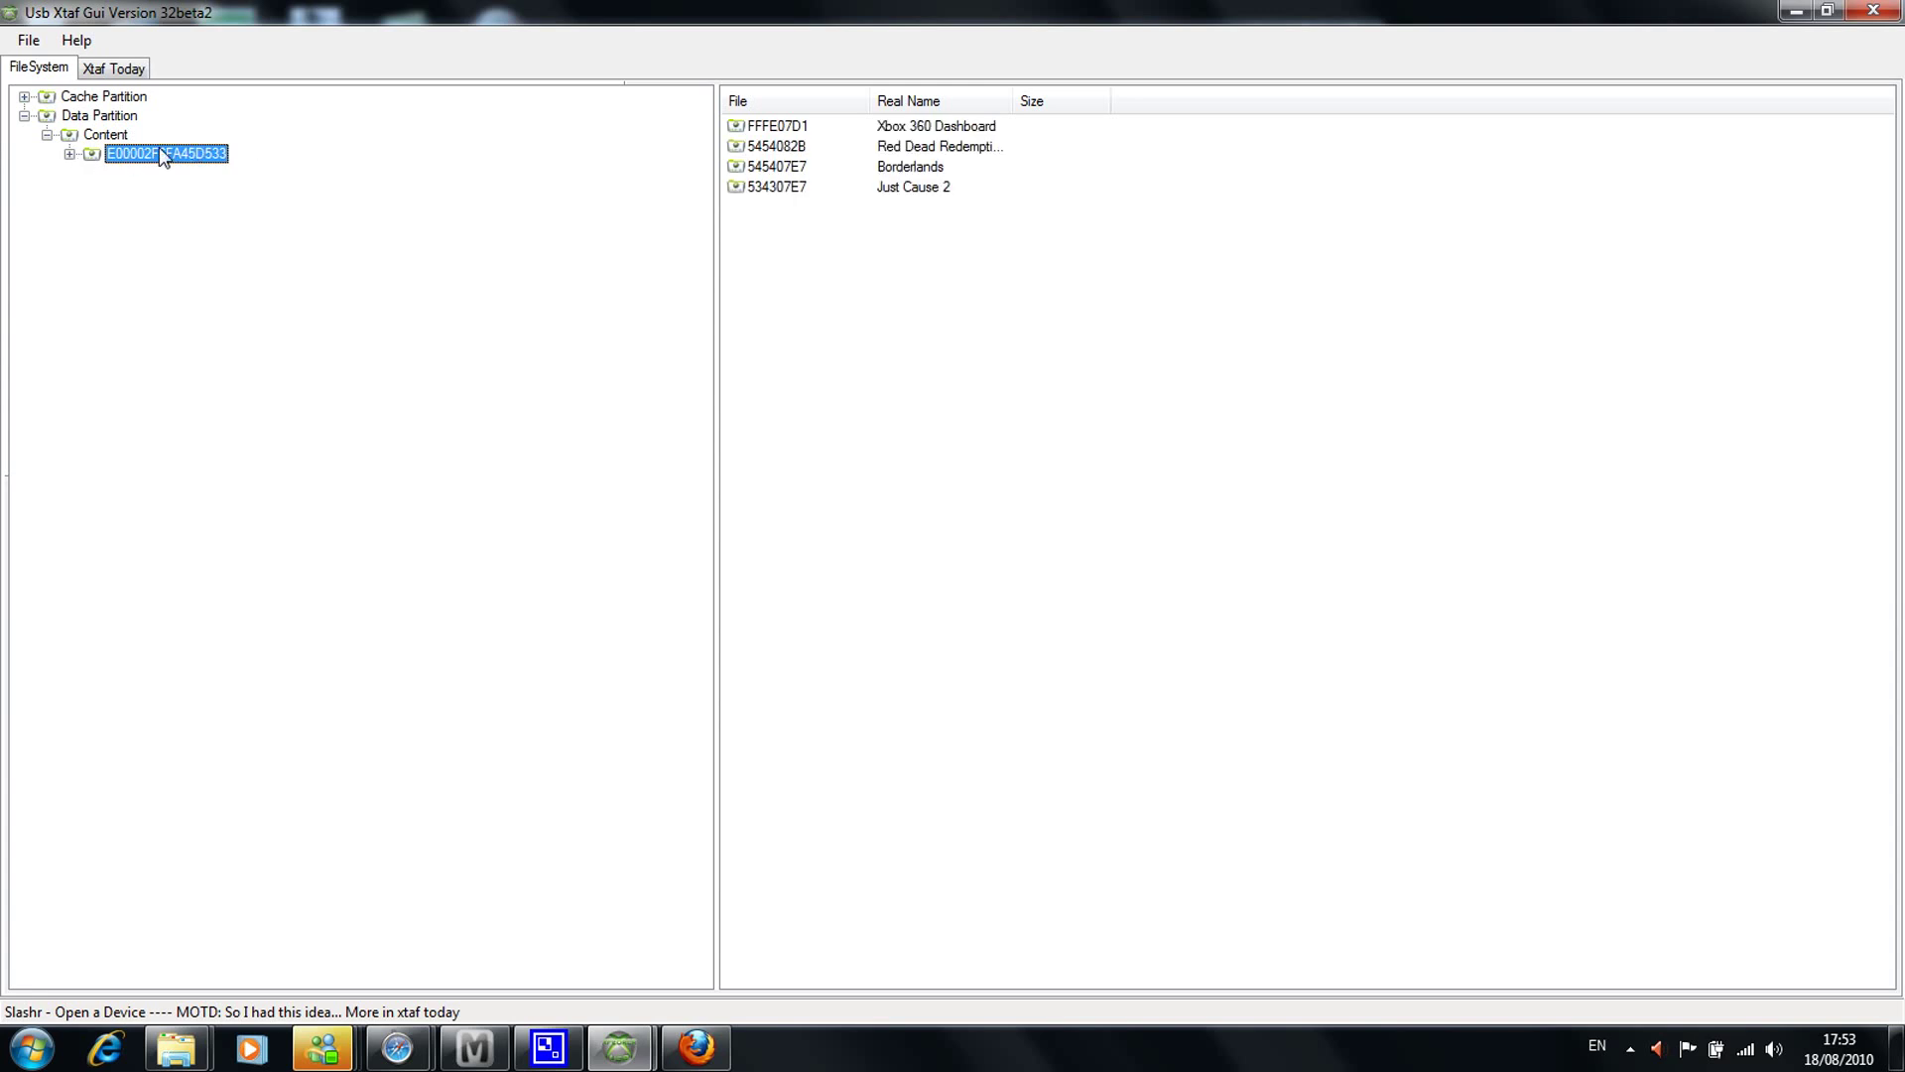
pyautogui.click(80, 134)
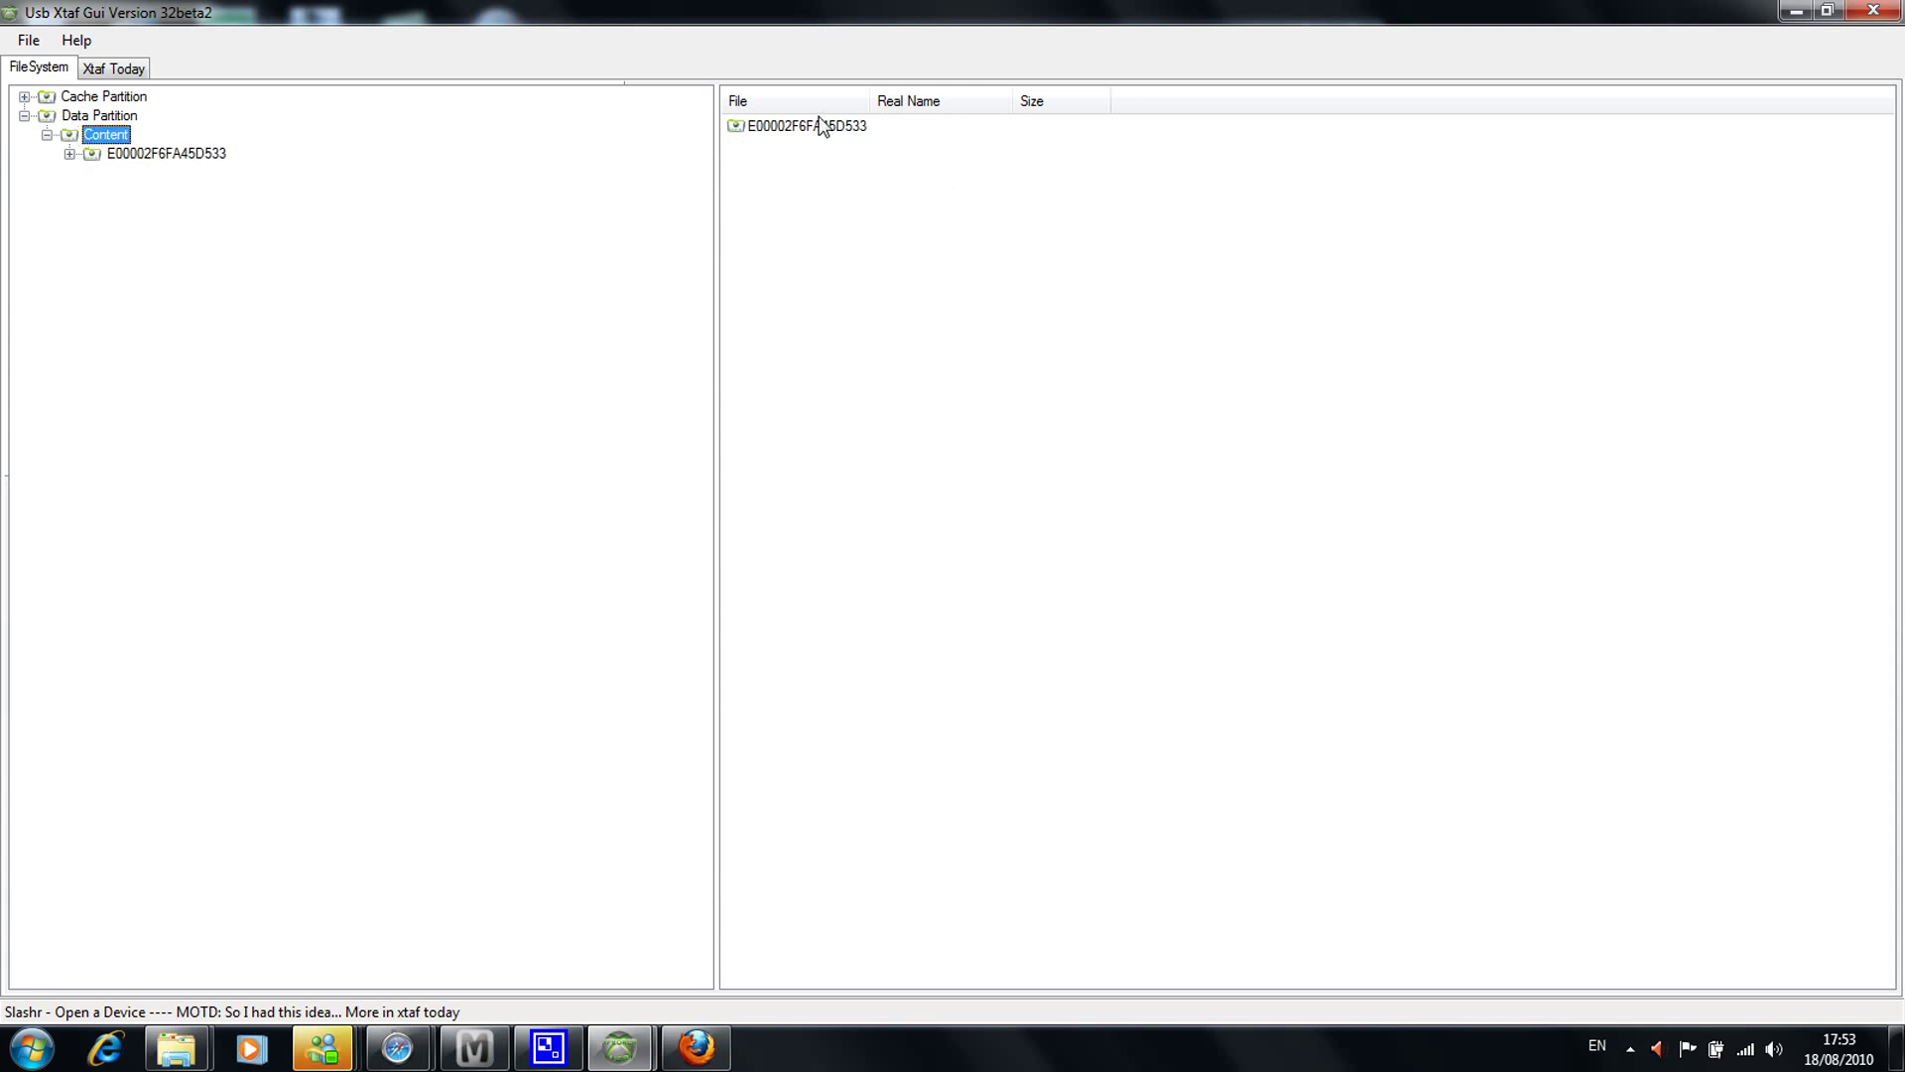
# - Extract profile folder E00002F6FA45D533 and save it to the Desktop
pyautogui.click(820, 125)
pyautogui.rightClick(820, 126)
pyautogui.click(855, 140)
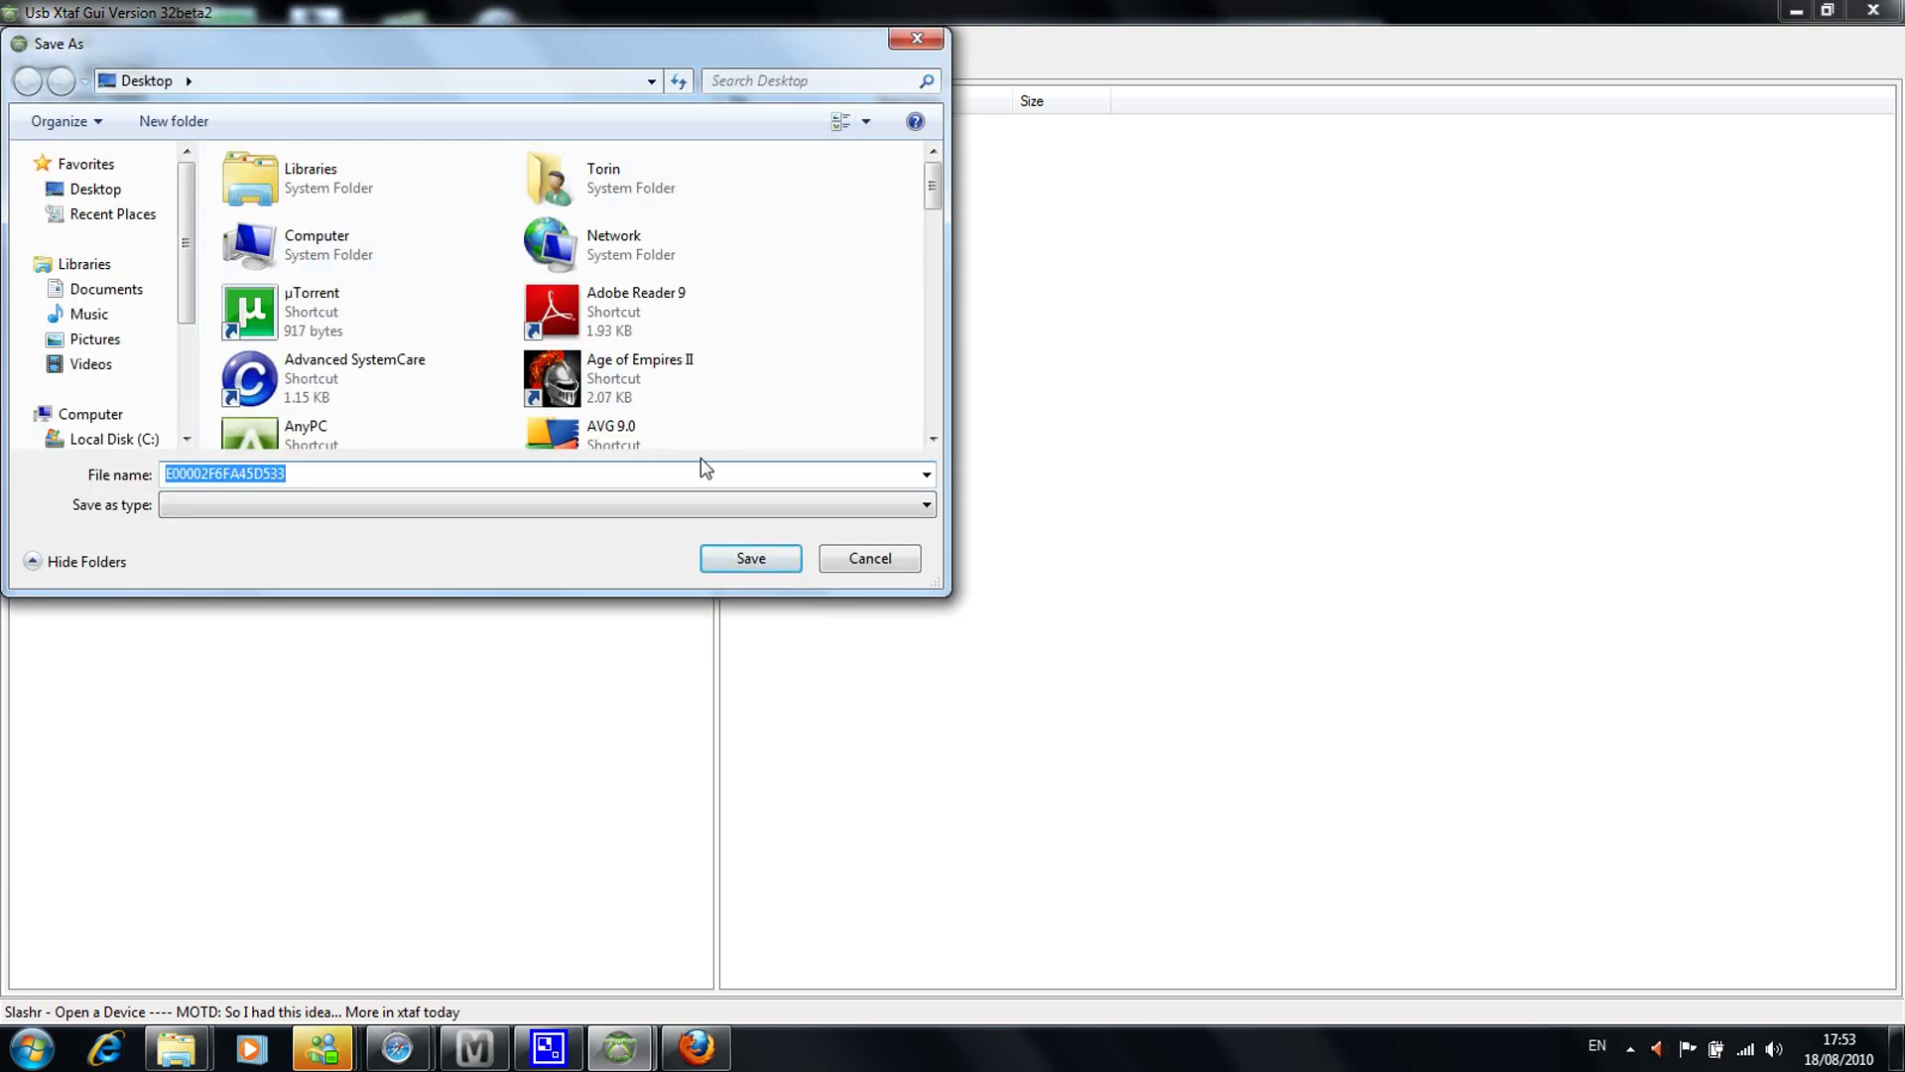
pyautogui.click(750, 558)
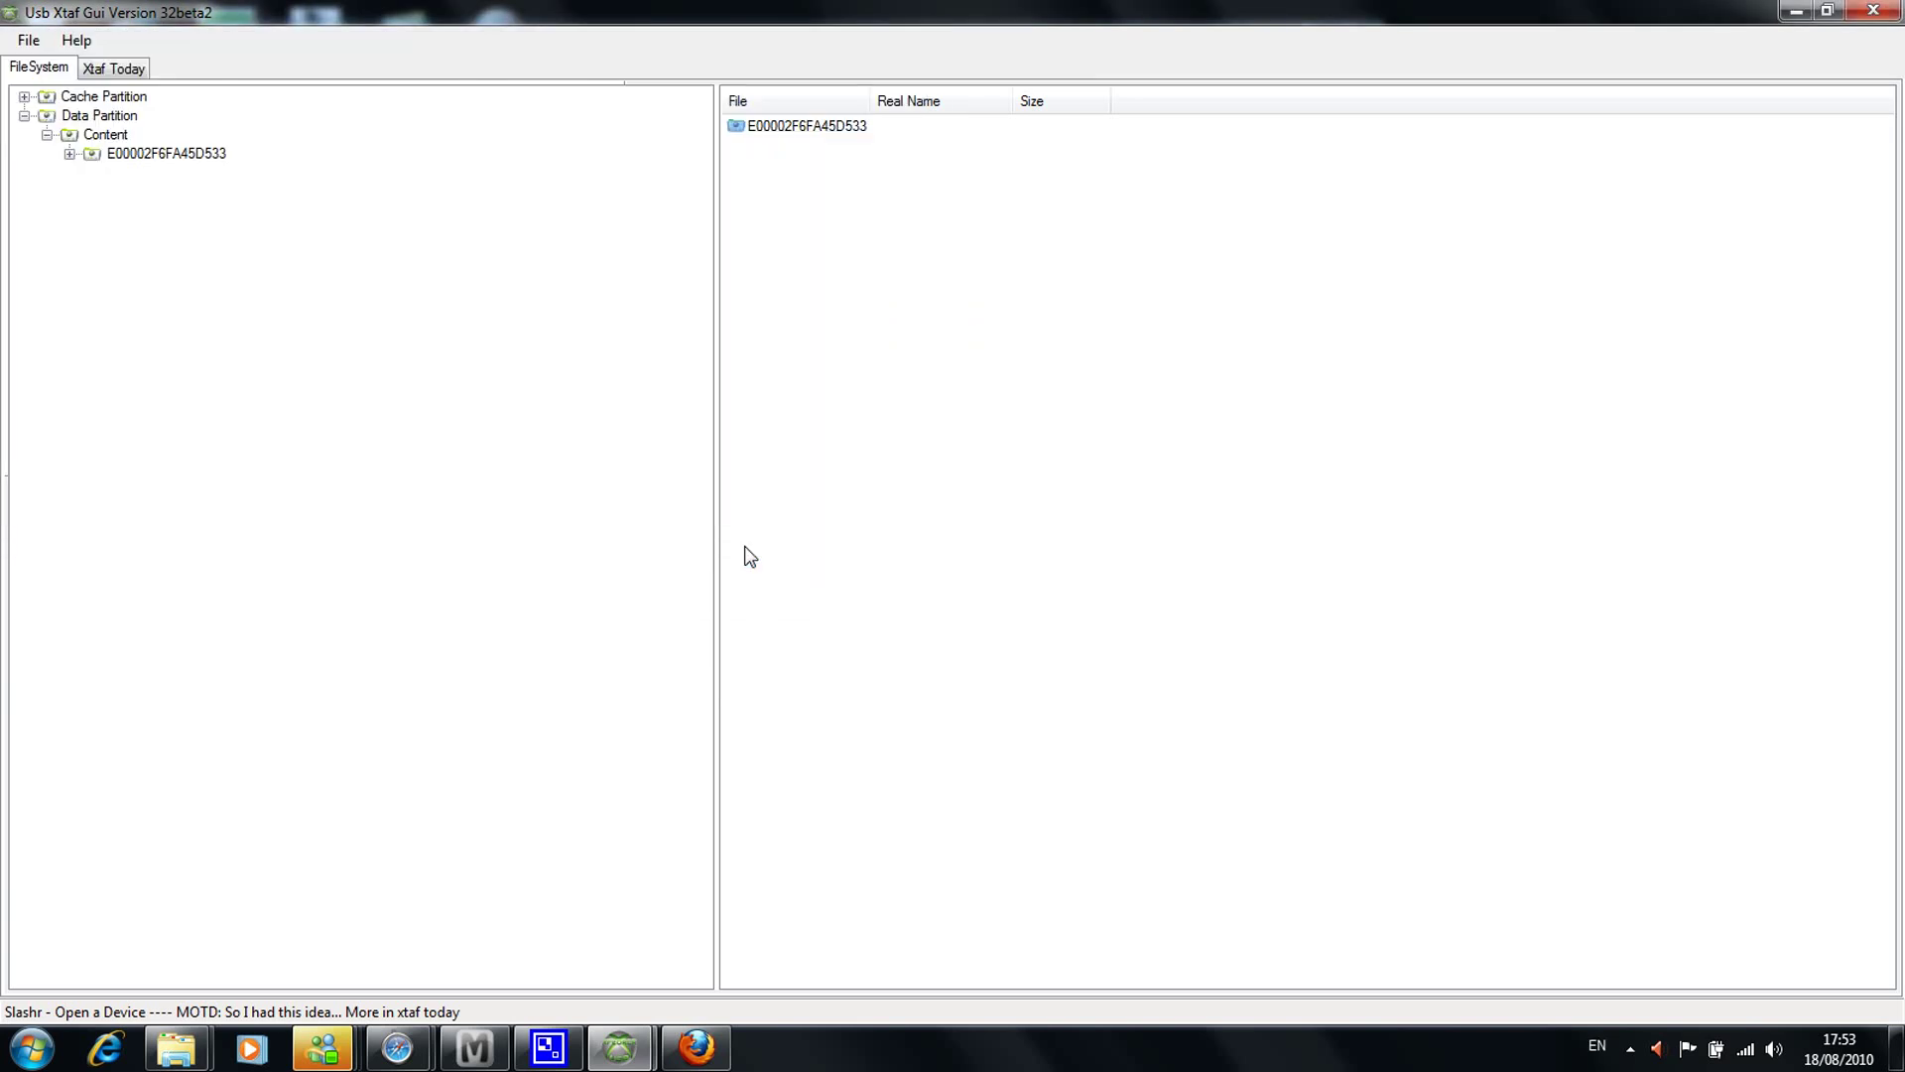
# - Browse the Desktop copy into FFFE07D1\00010000, select the 26,560 KB profile file, and bring Modio forward
pyautogui.click(1797, 11)
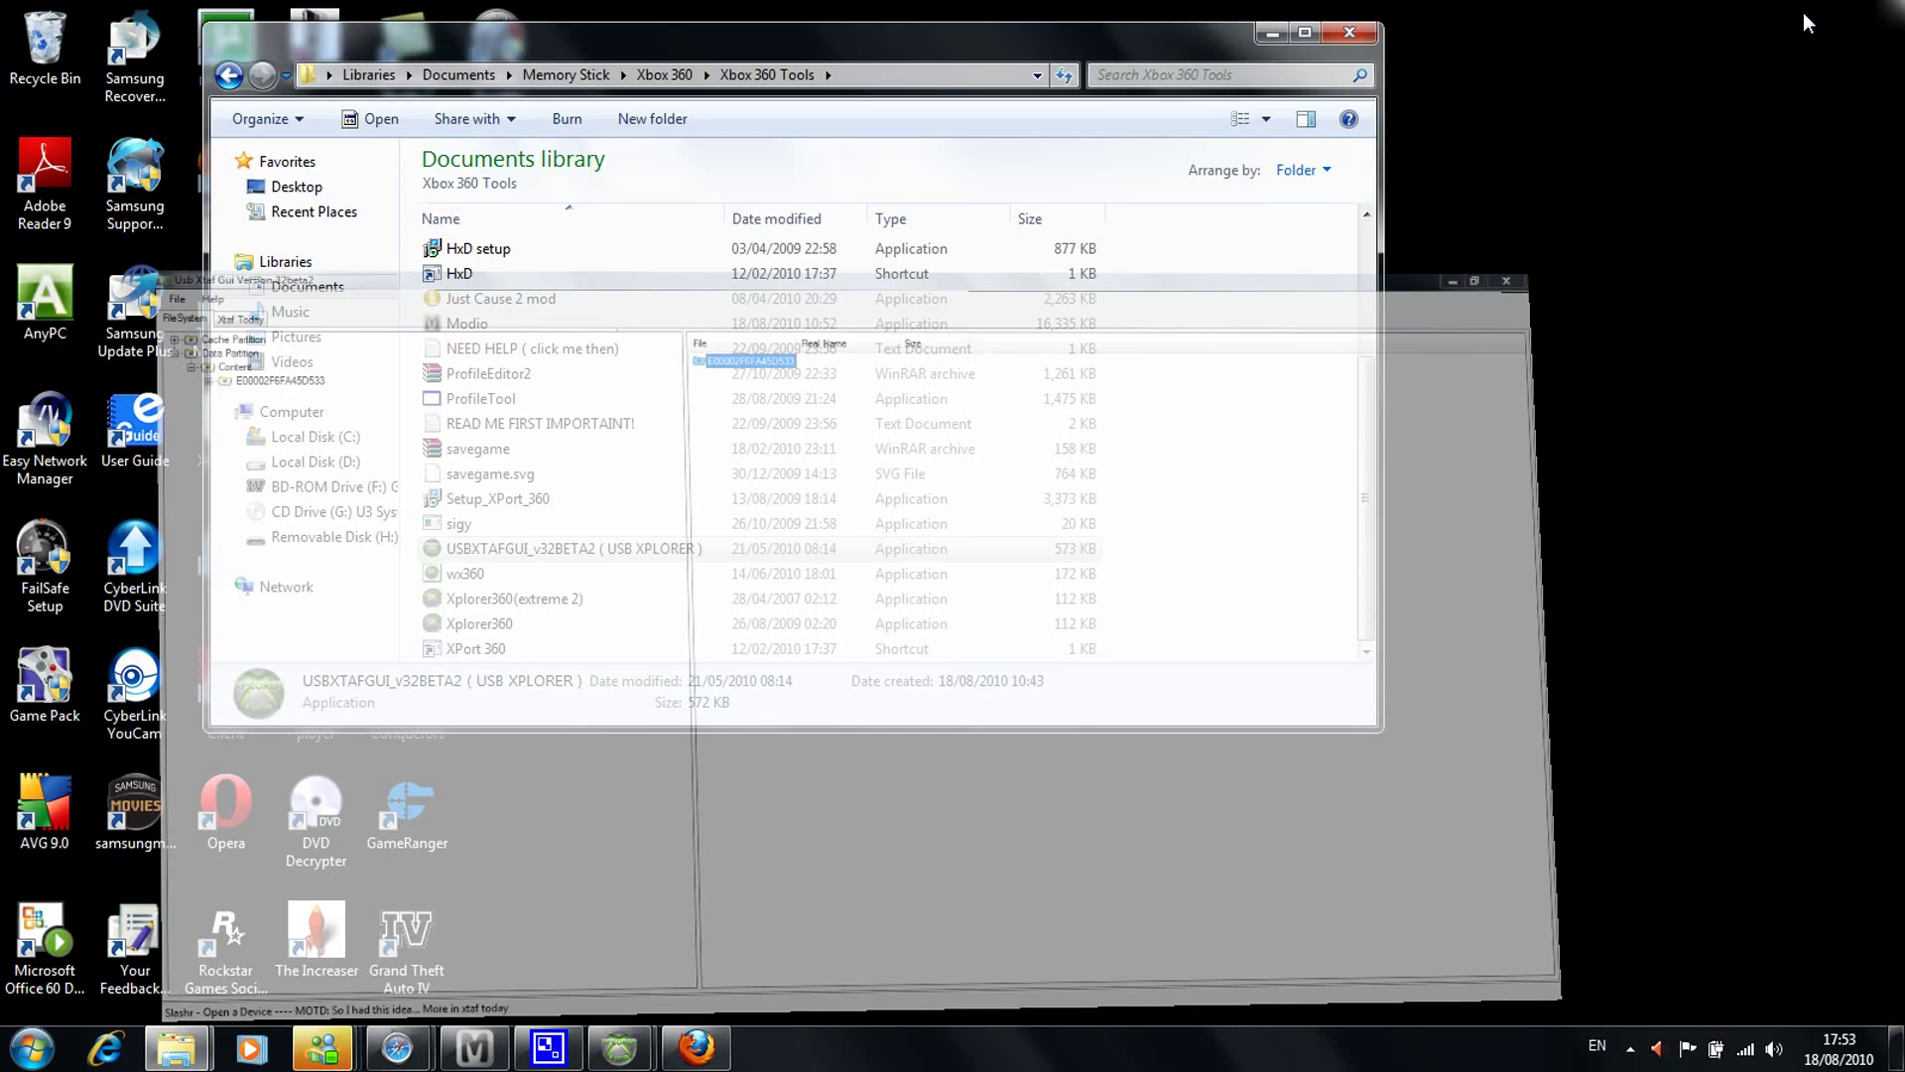
pyautogui.click(1271, 33)
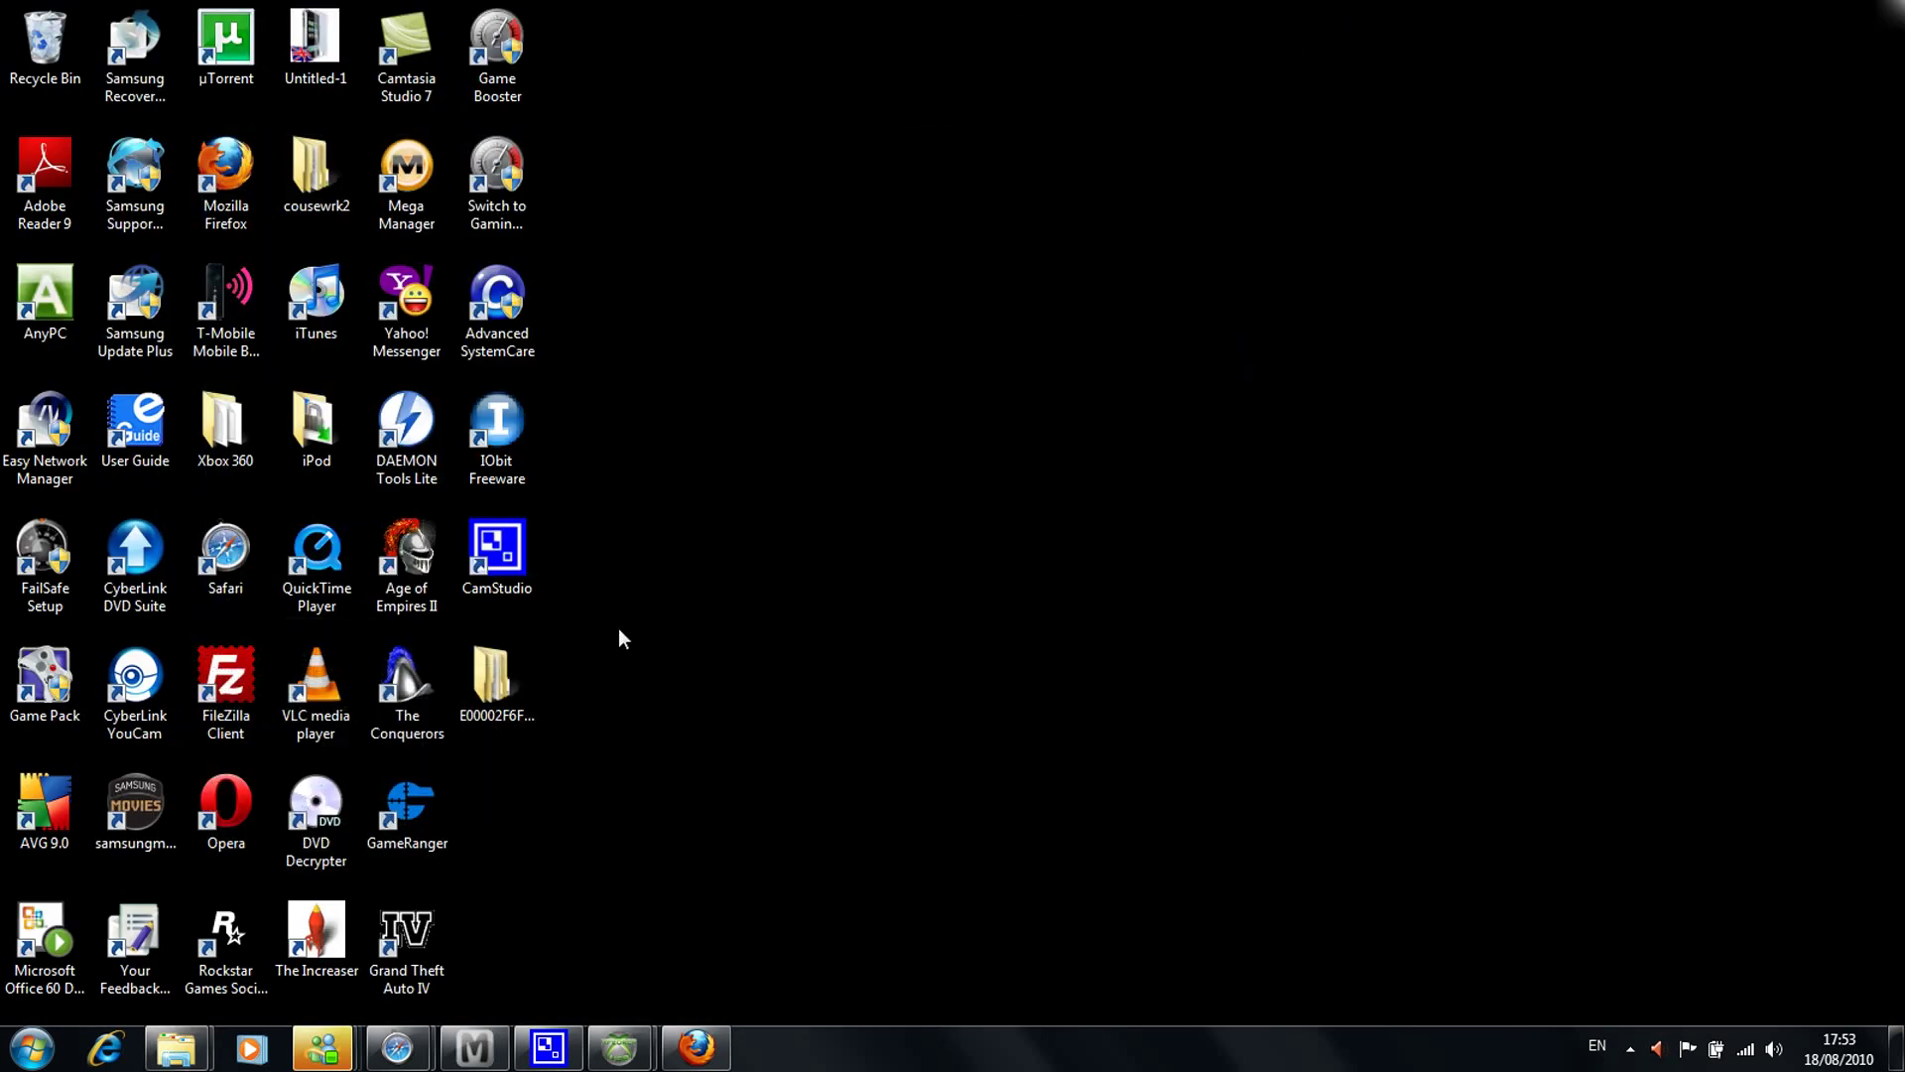
pyautogui.doubleClick(516, 671)
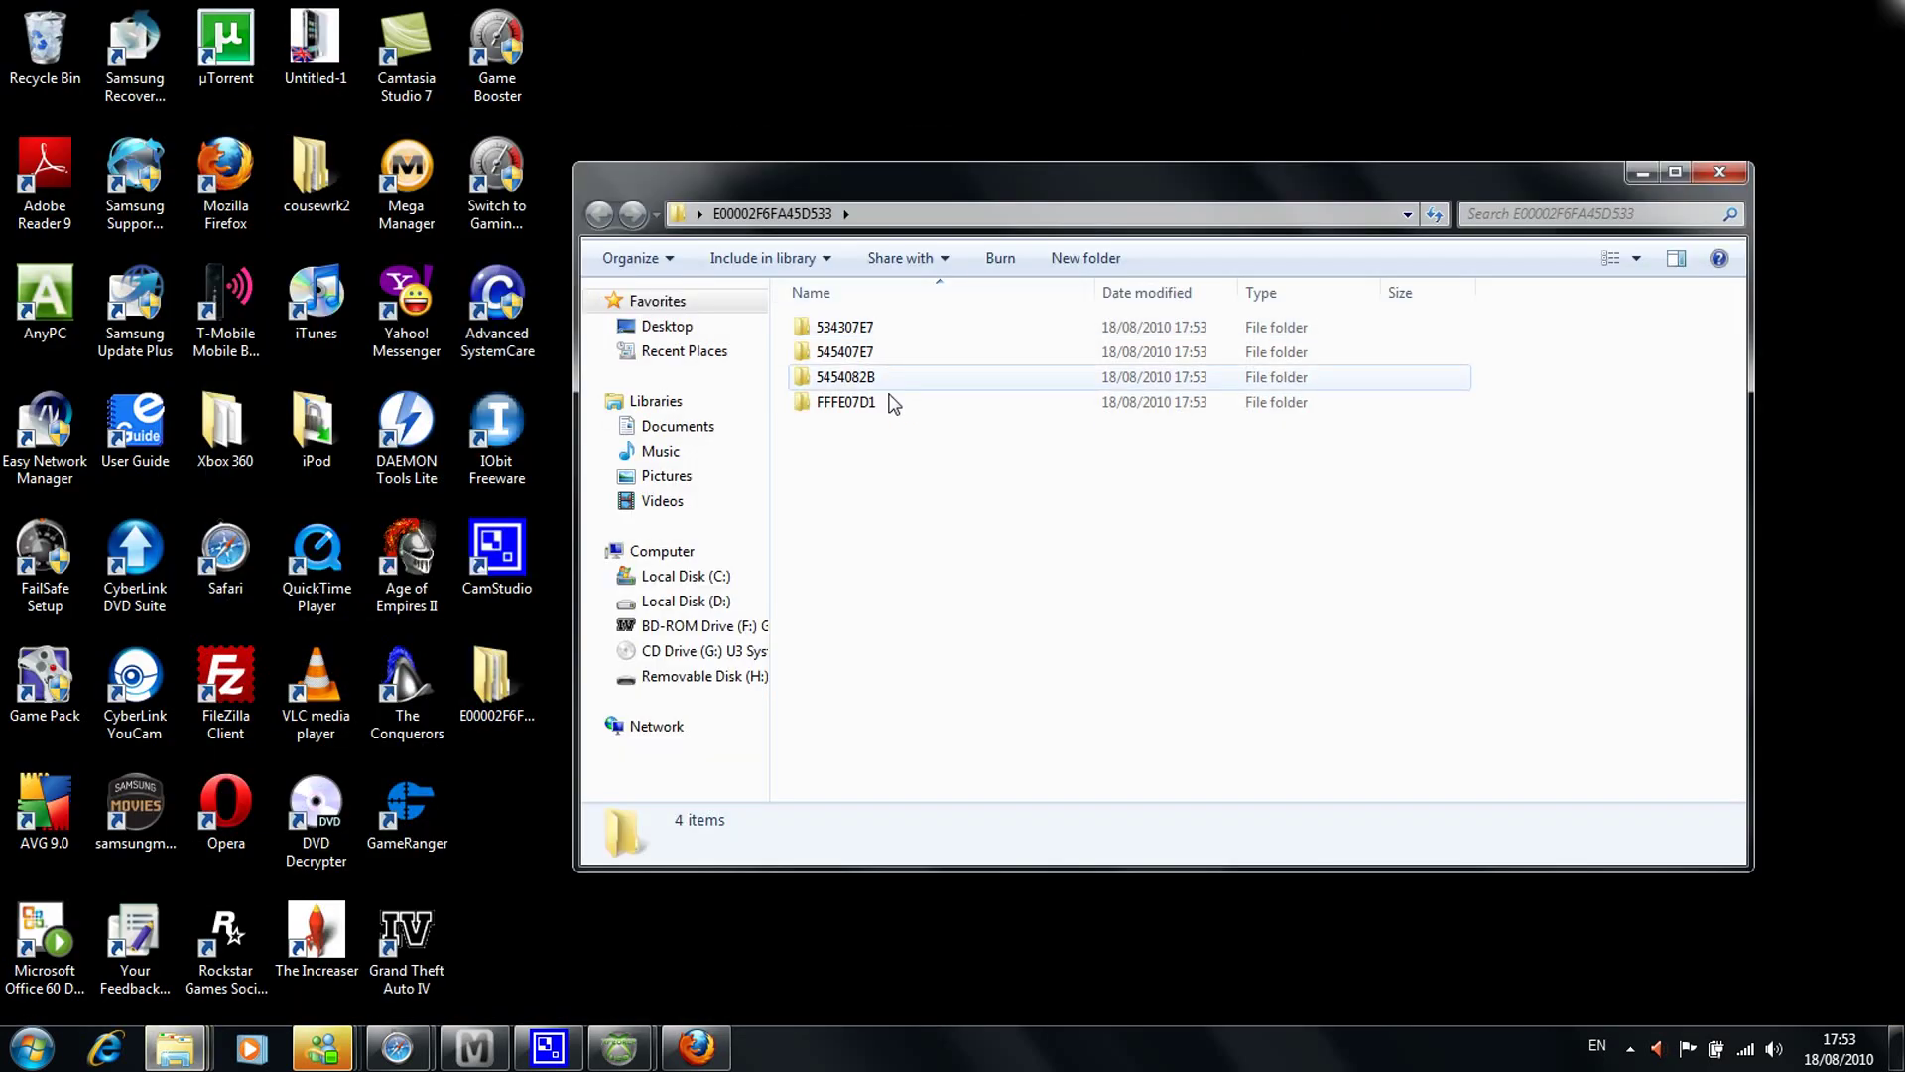
pyautogui.doubleClick(891, 400)
pyautogui.doubleClick(890, 333)
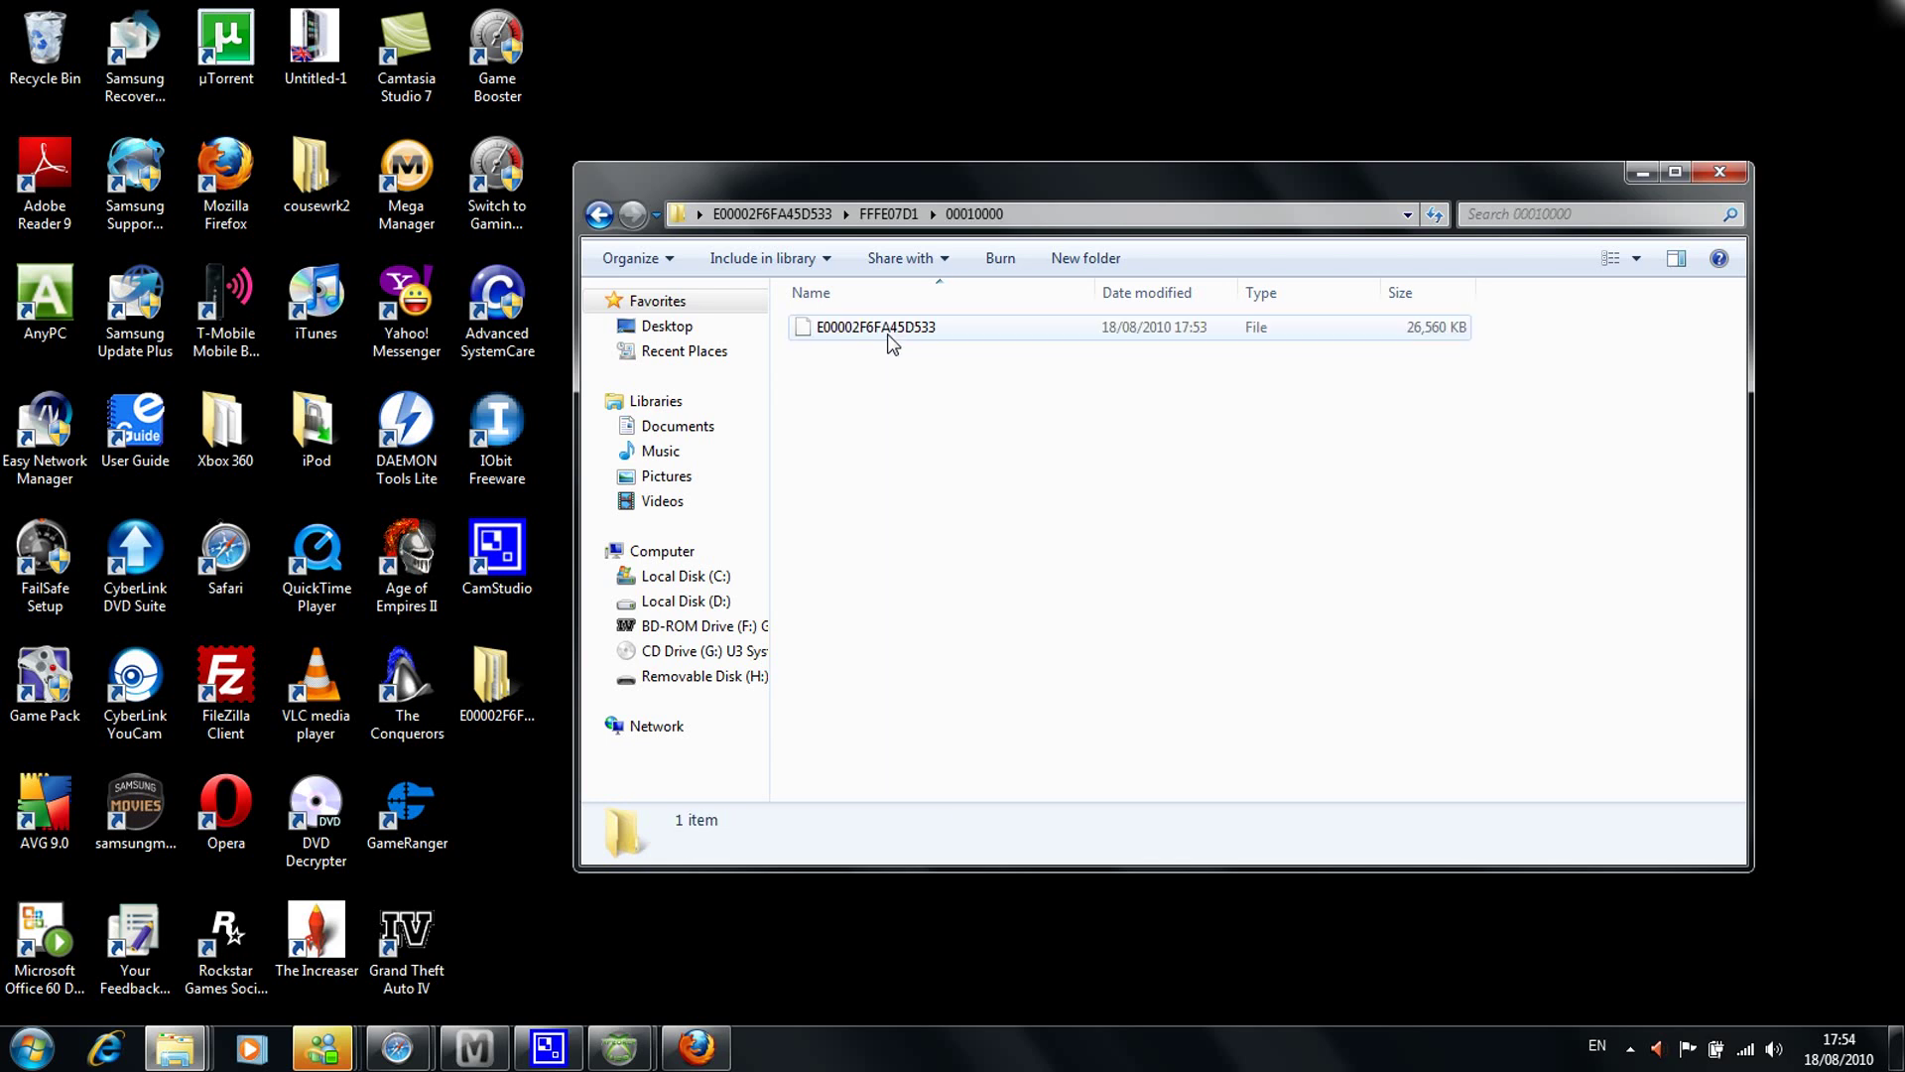
pyautogui.click(891, 342)
pyautogui.click(493, 958)
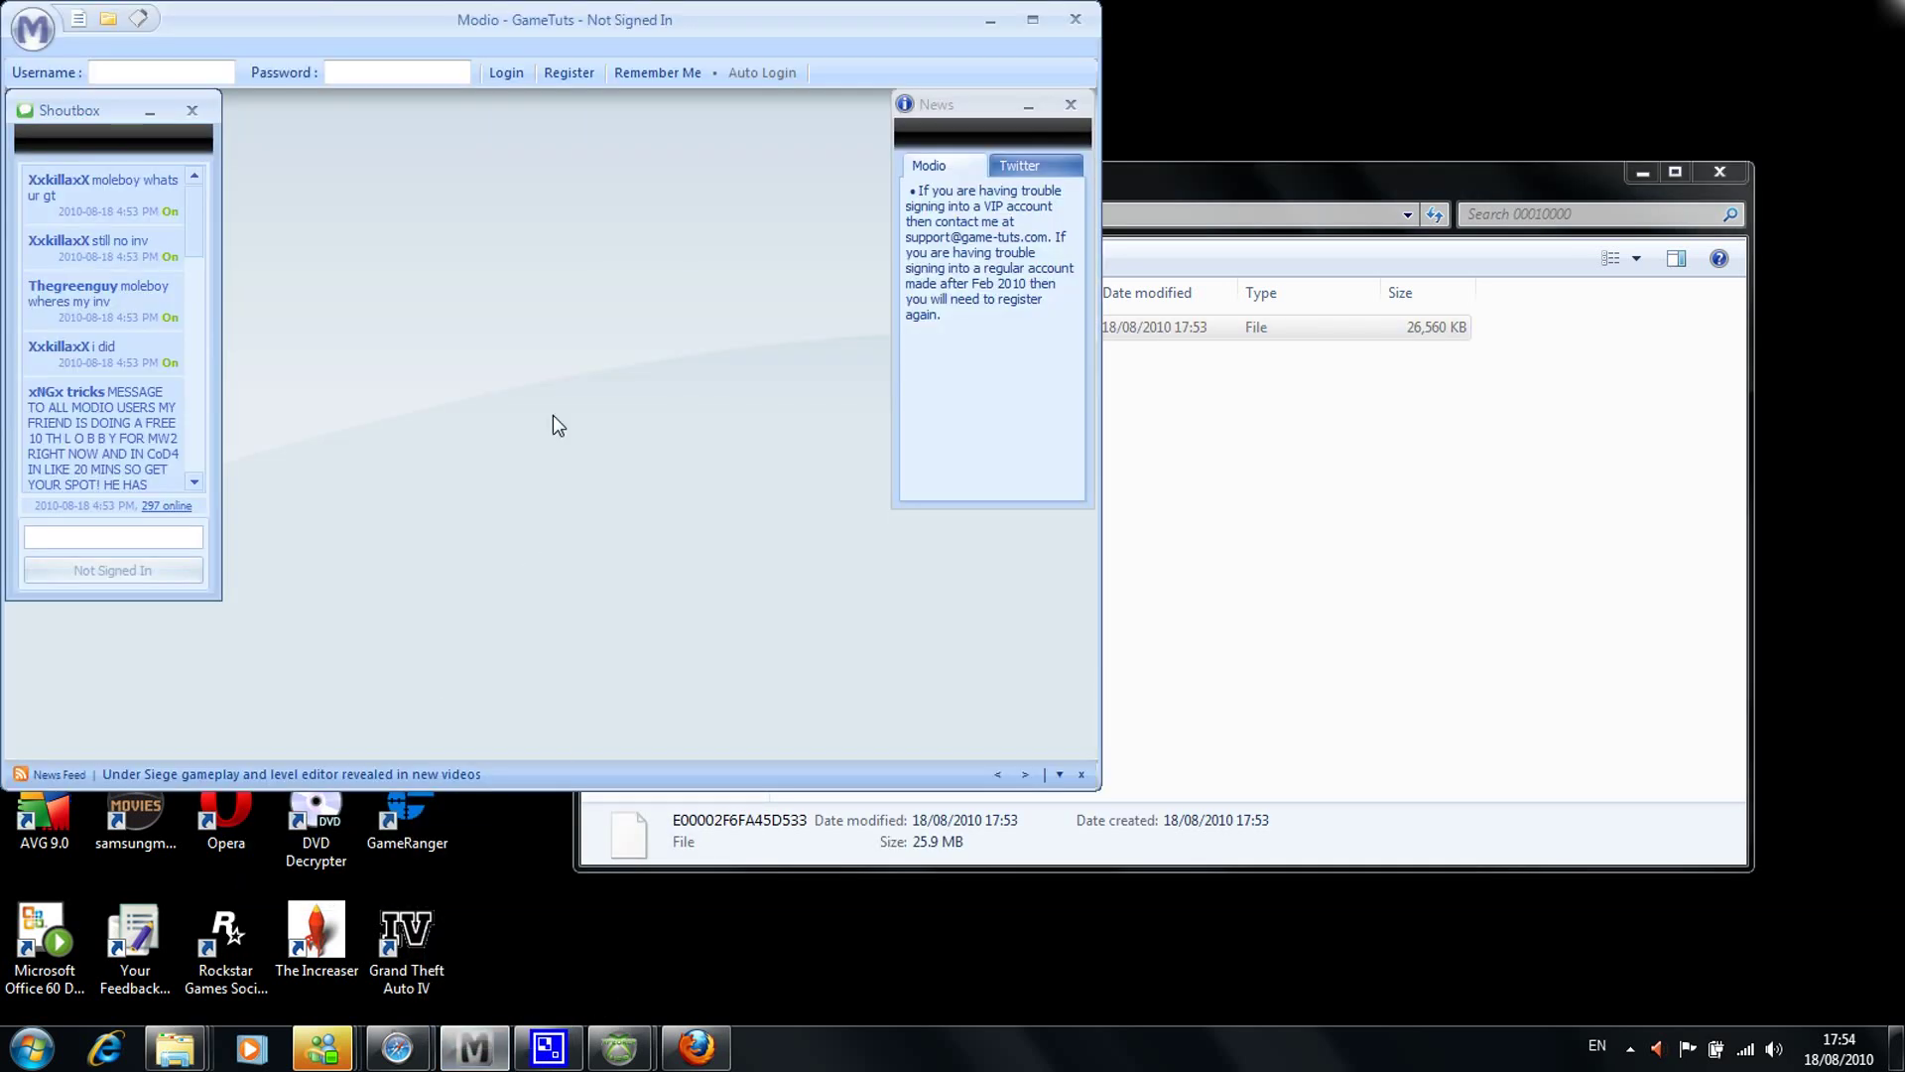
# - Load the Desktop profile file into a new Modio resigner window as an Xbox 360 Profile, then close it and minimize Modio
pyautogui.hotkey('ctrl', 'n')
pyautogui.moveTo(438, 259); pyautogui.dragTo(581, 240)
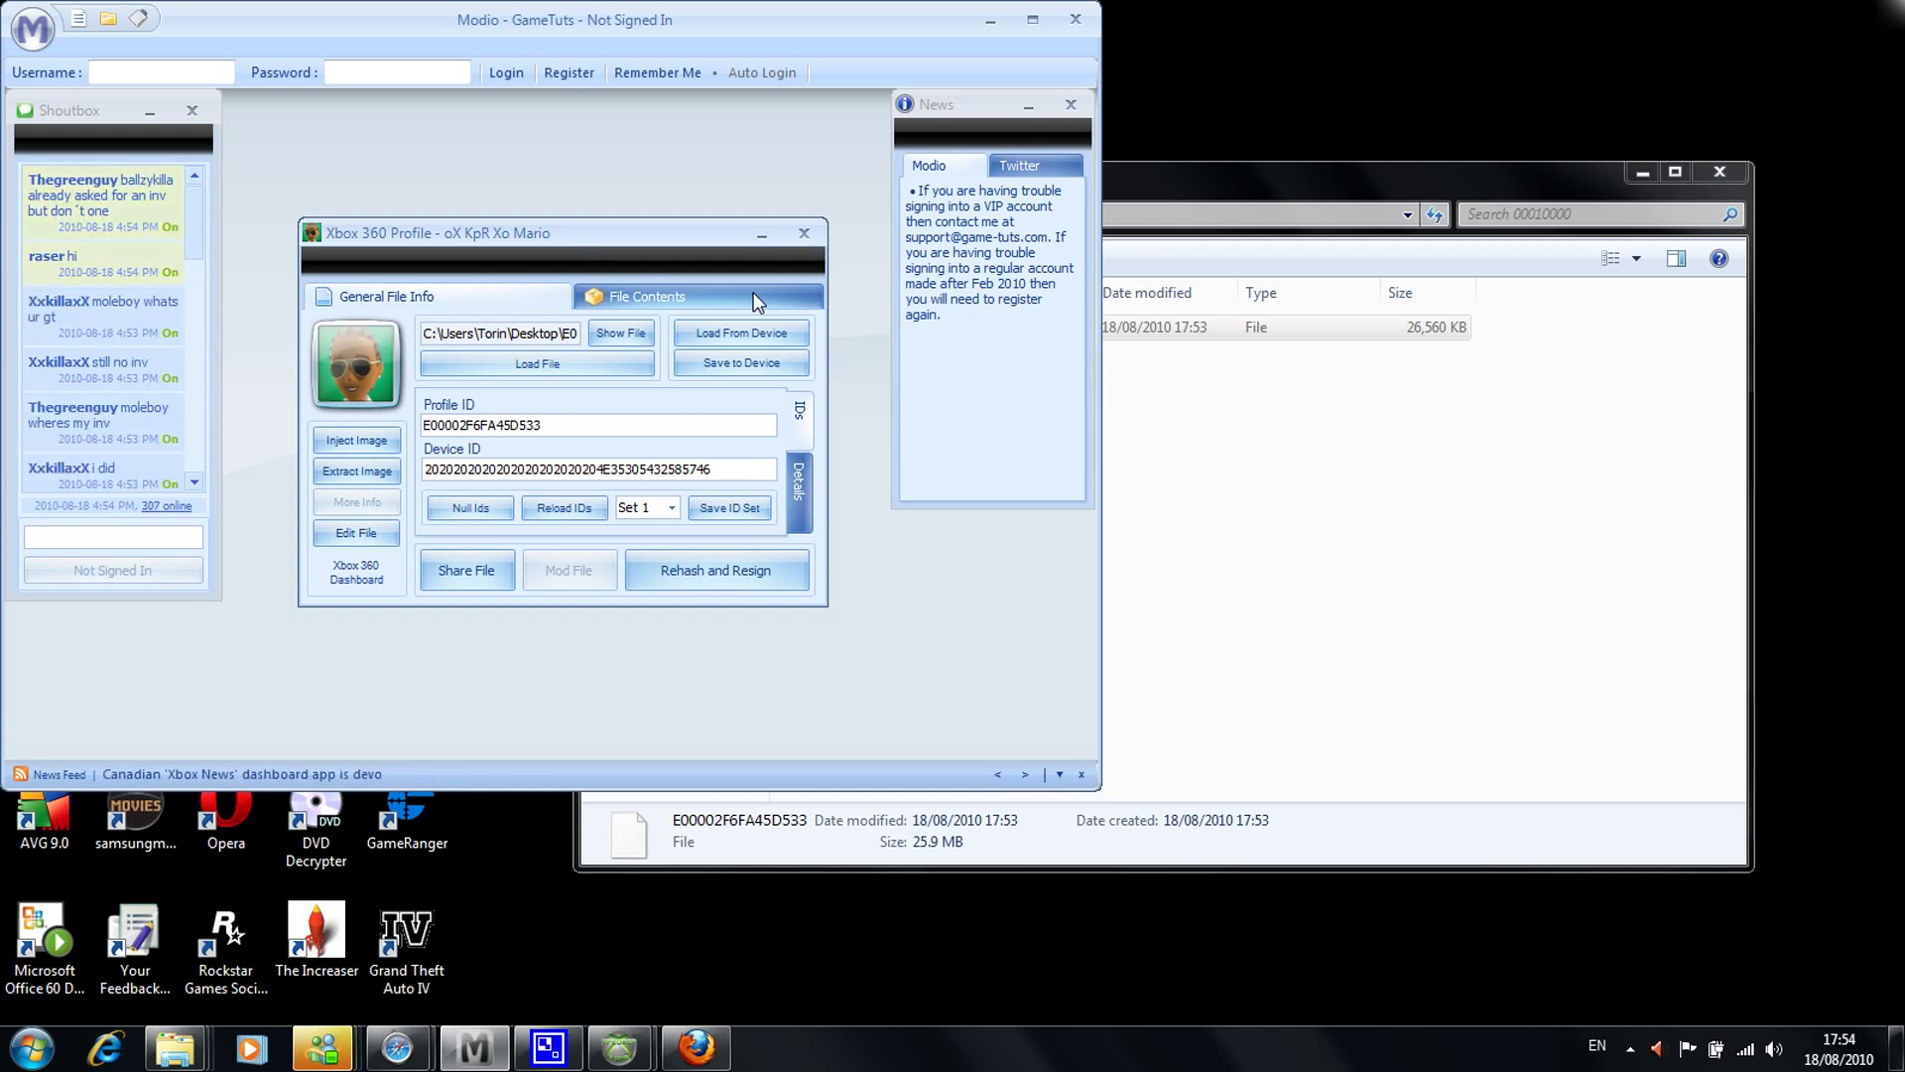
pyautogui.click(805, 235)
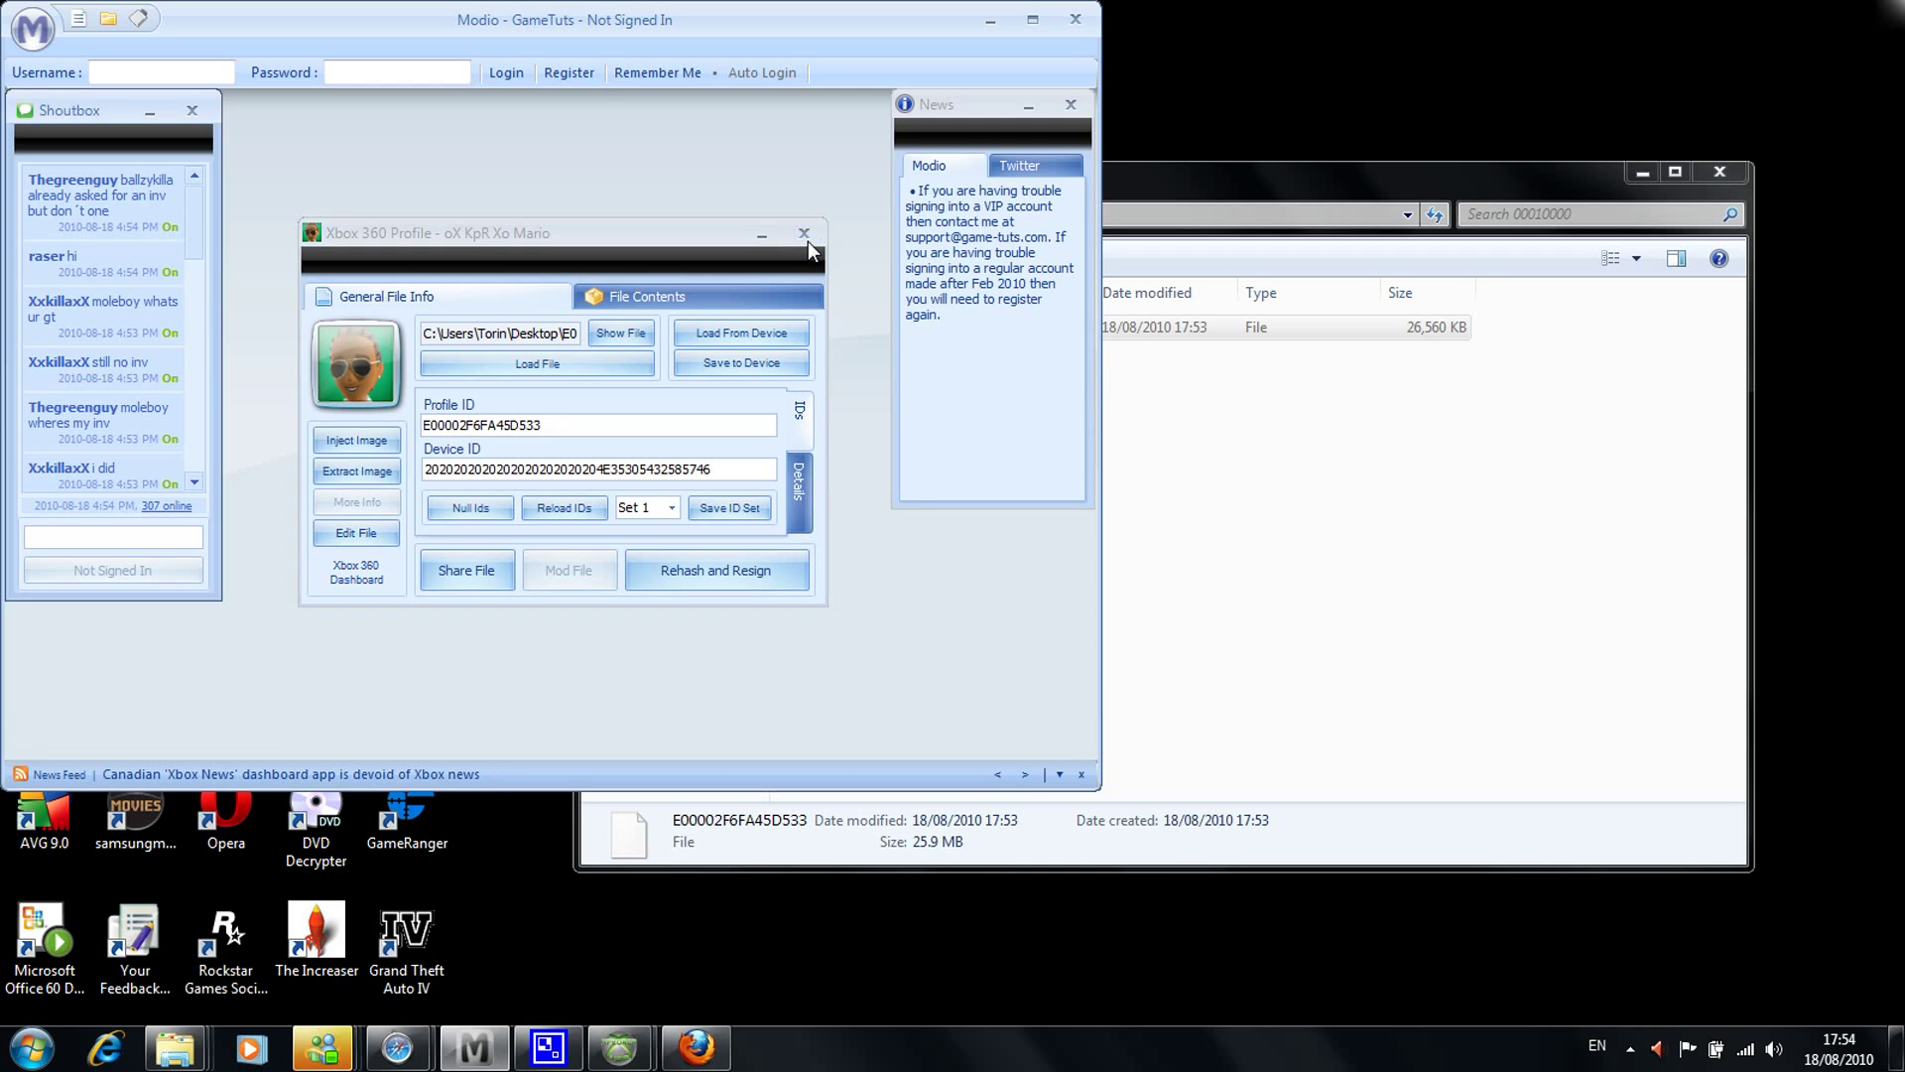
pyautogui.click(990, 21)
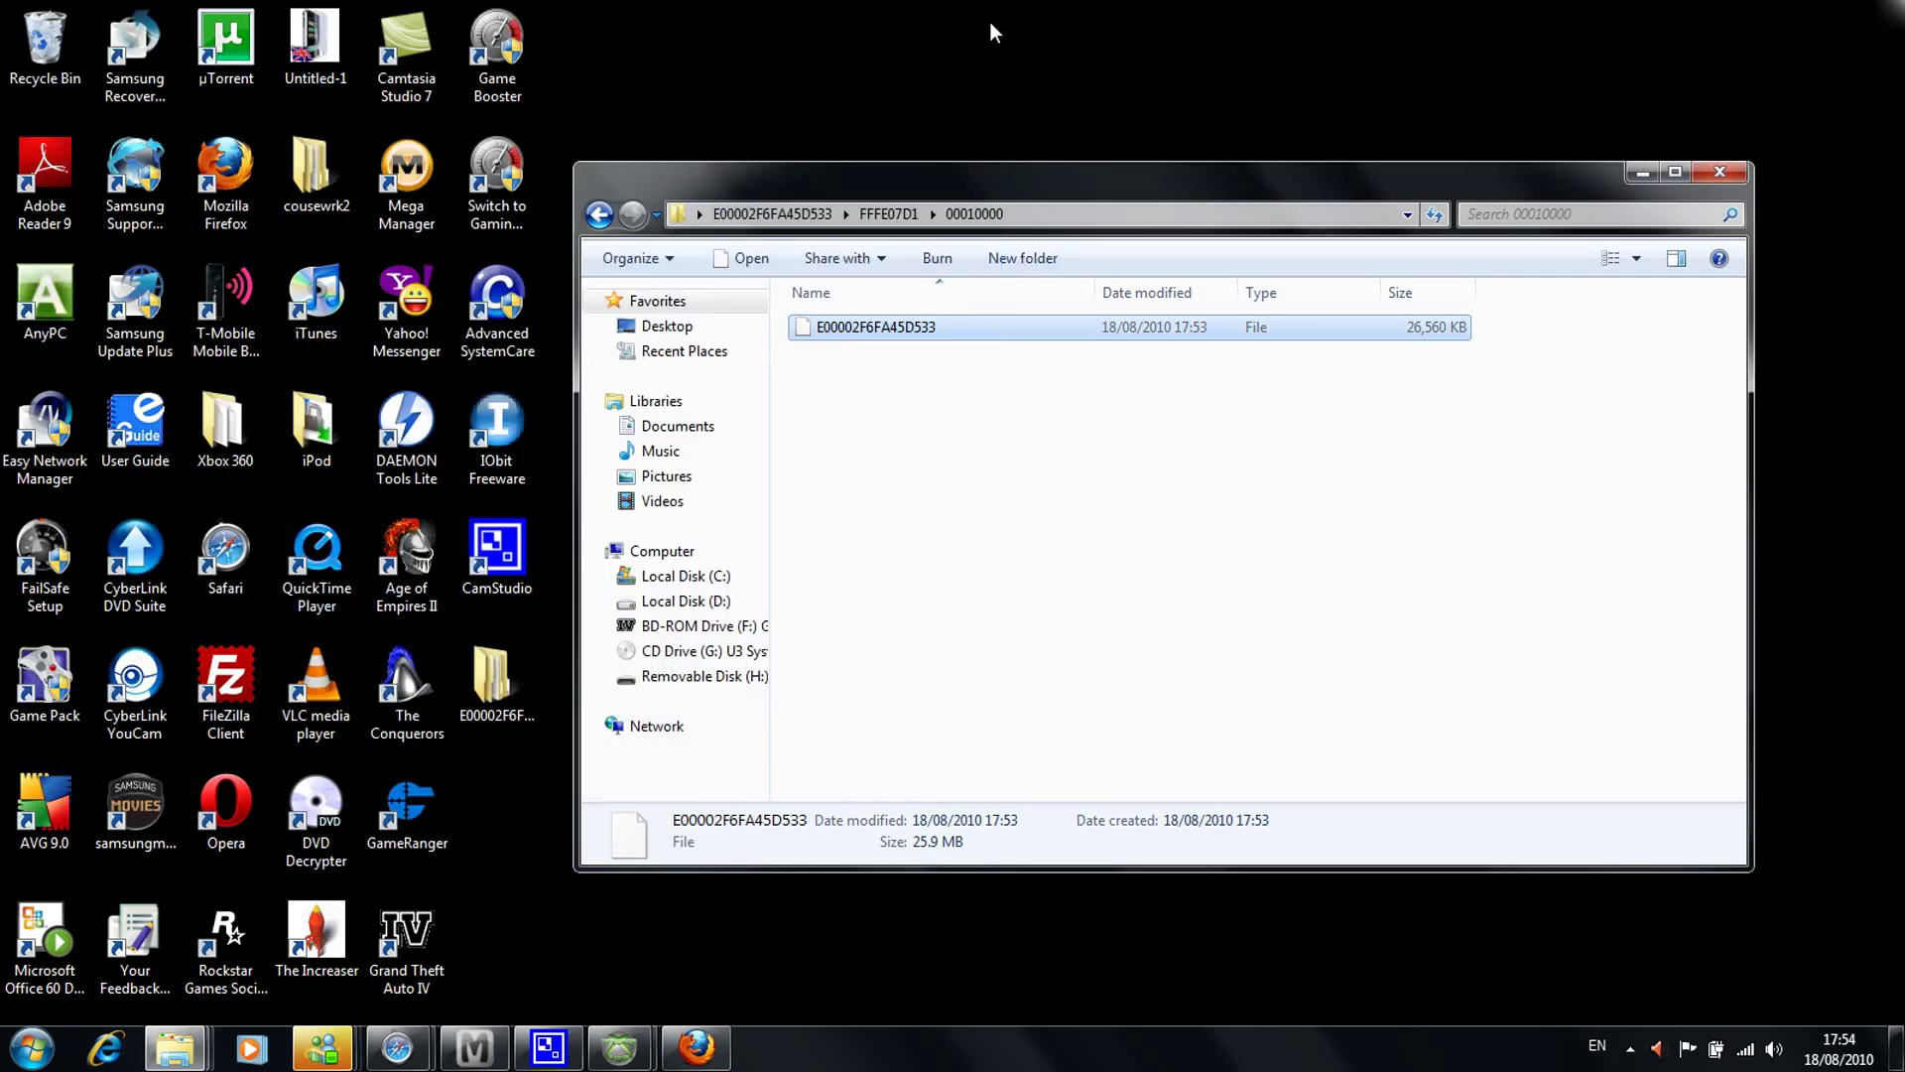